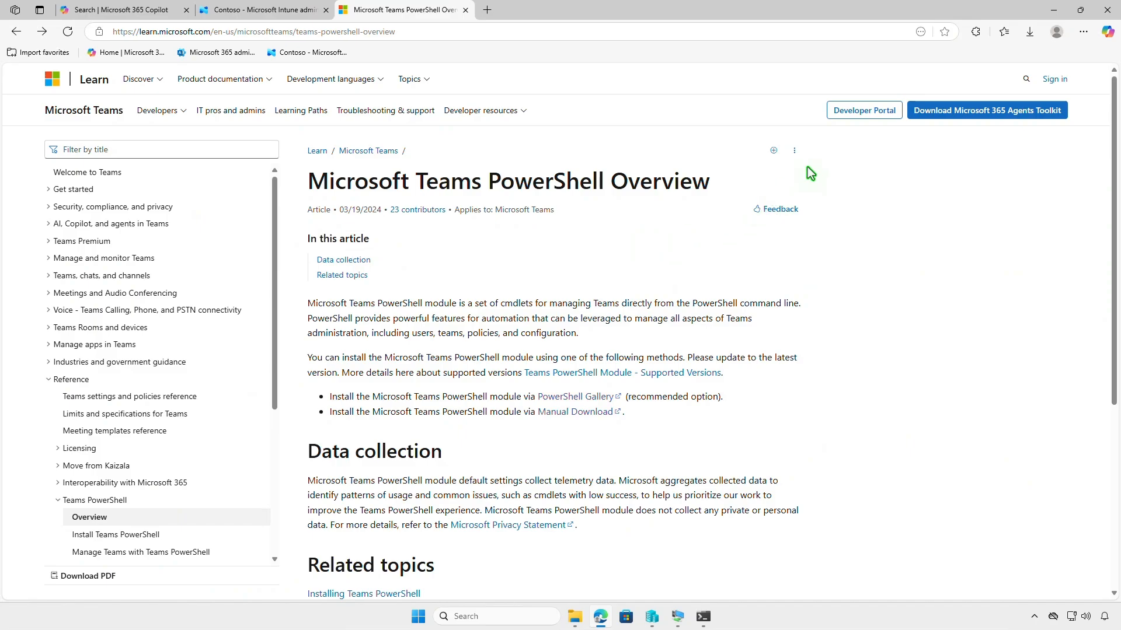
Switch to File Explorer and create a folder named Intune on the DATA (D:) drive.
click(1053, 10)
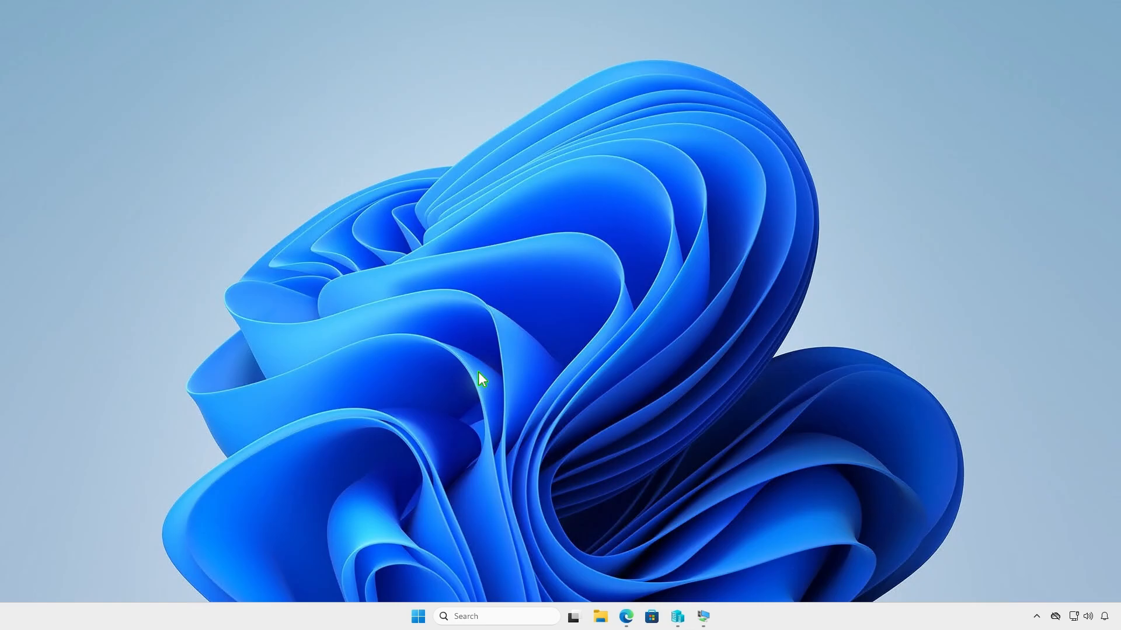
click(600, 616)
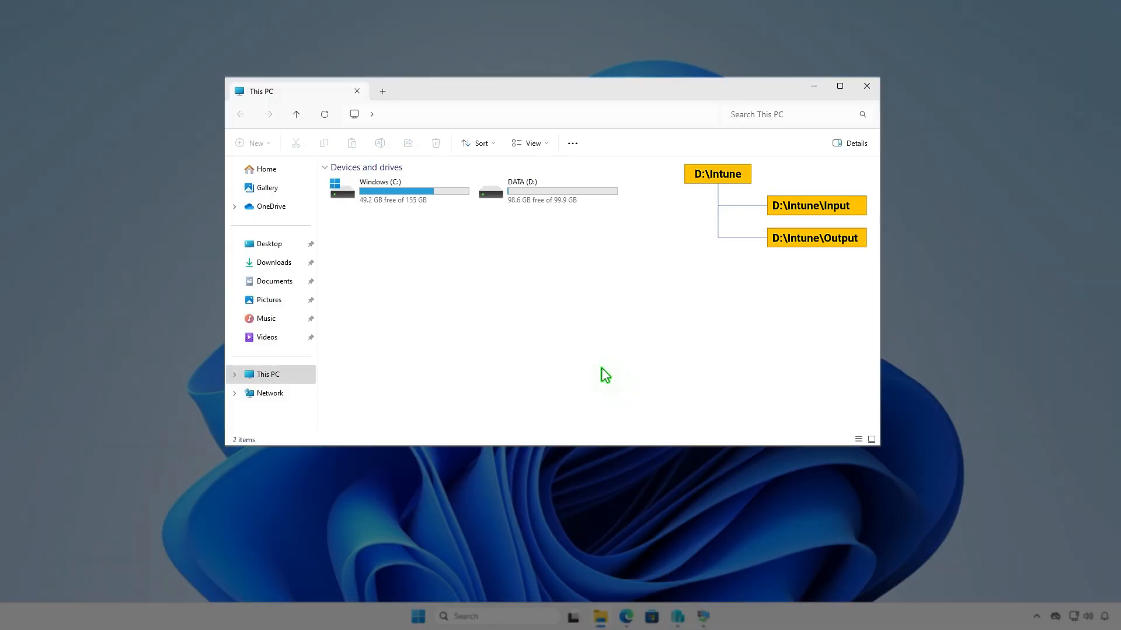
double_click(583, 193)
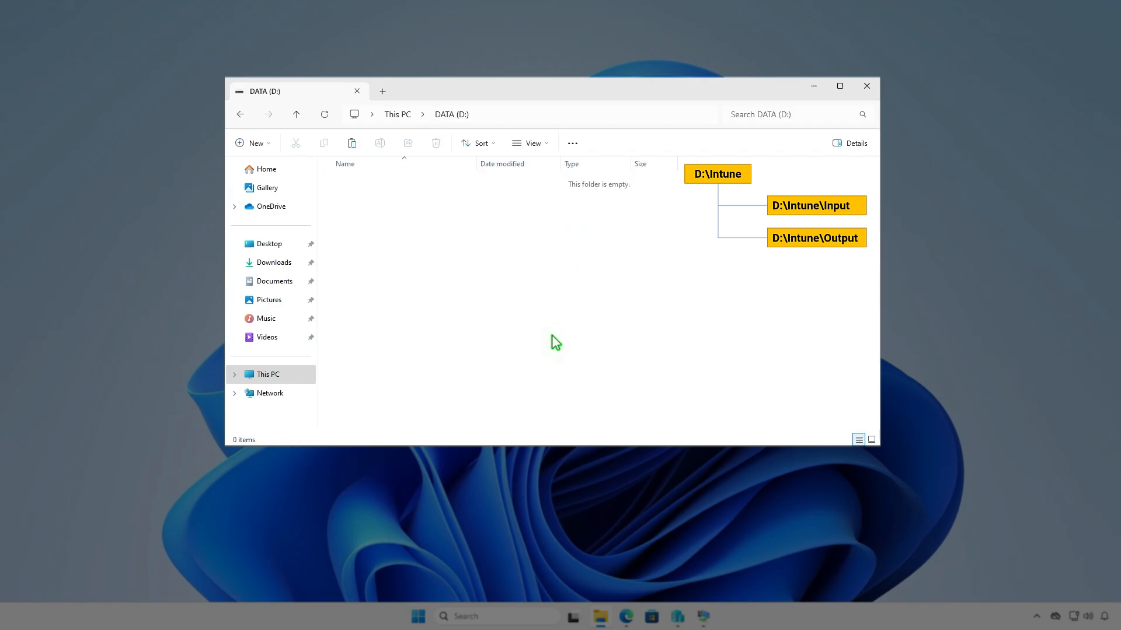
click(264, 144)
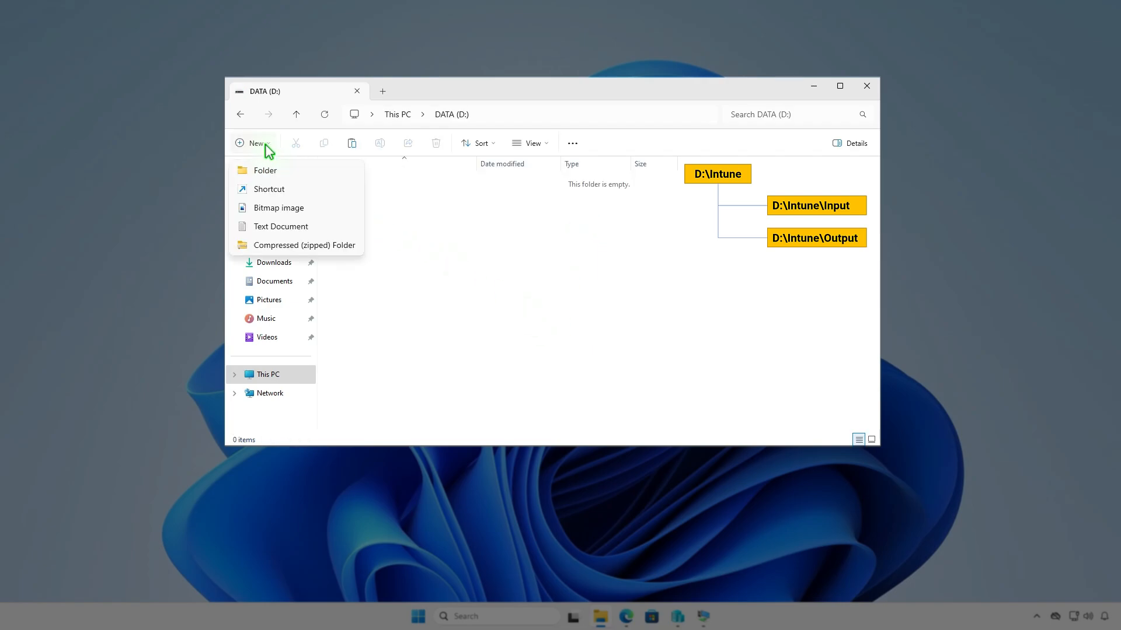
click(286, 169)
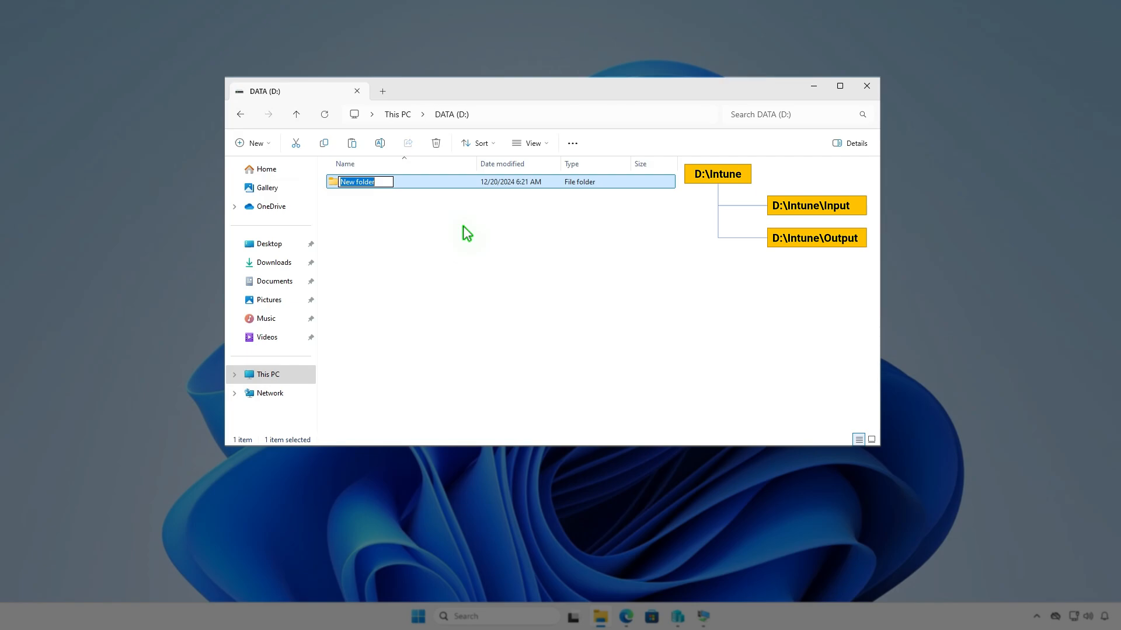
text(Intune)
key(Return)
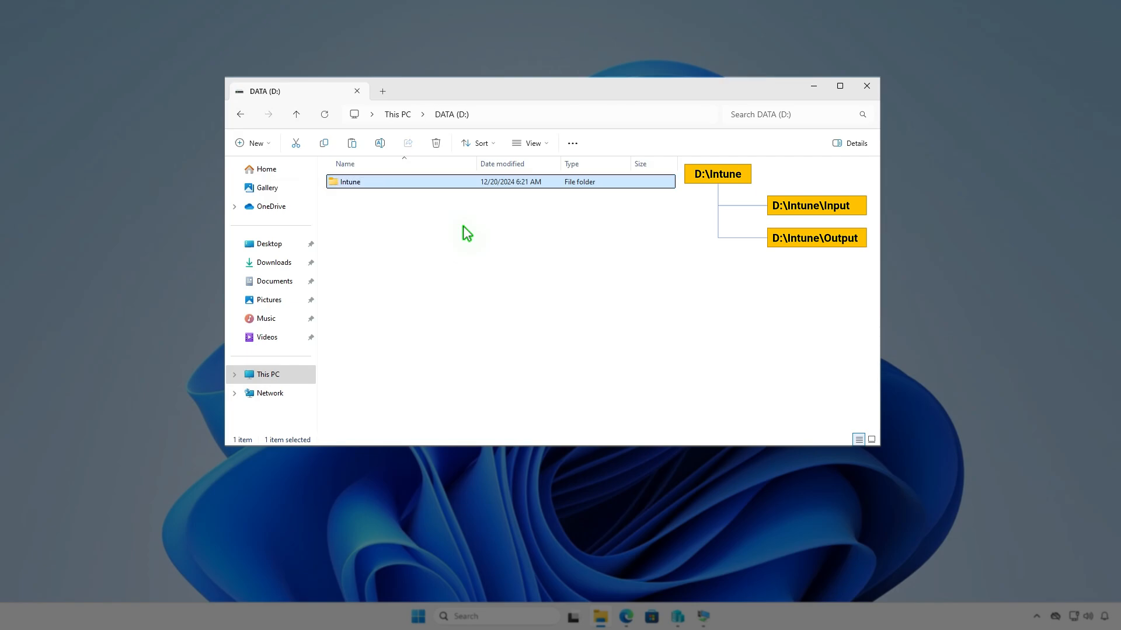
Create two subfolders named Input and Output inside D:\Intune.
key(Return)
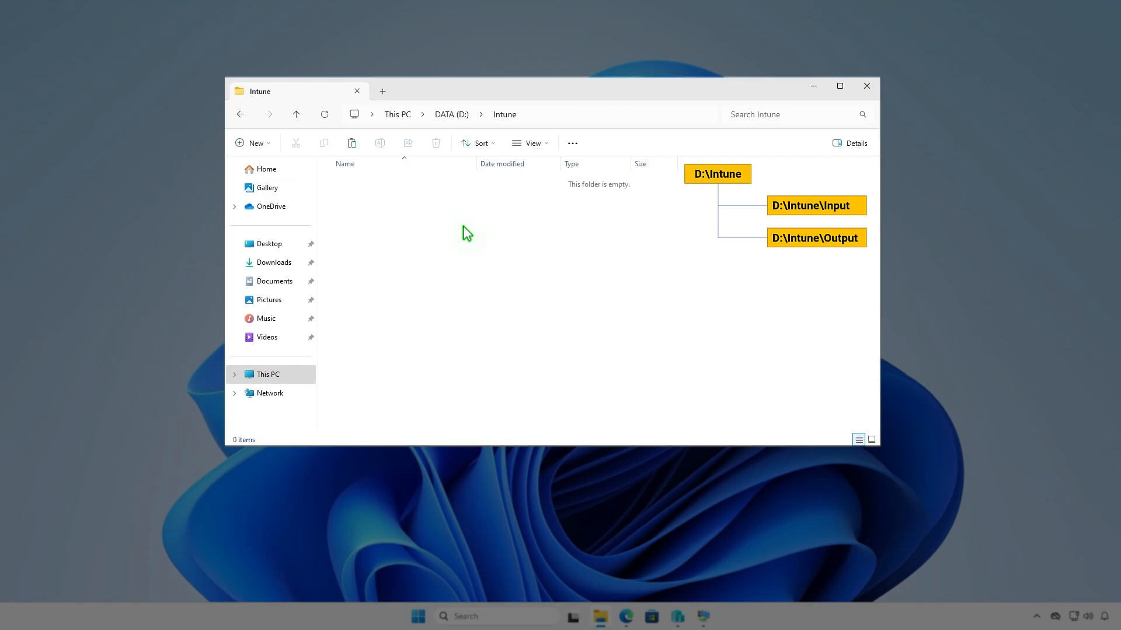
right_click(463, 226)
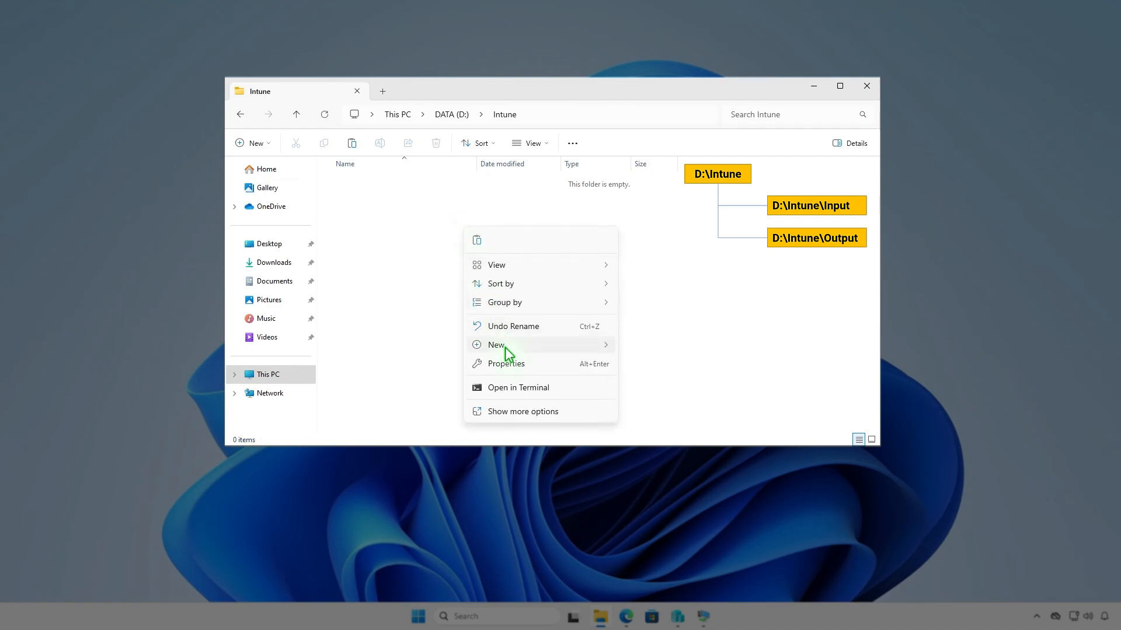
mouse_move(501, 344)
click(652, 347)
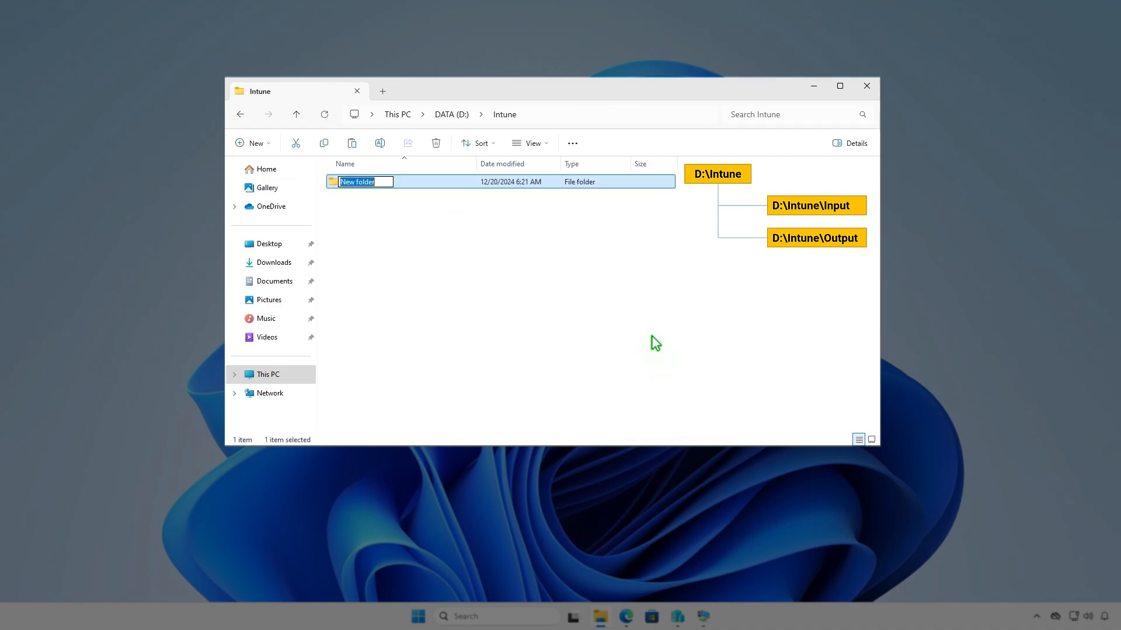
text(Input)
key(Return)
key(ctrl+shift+n)
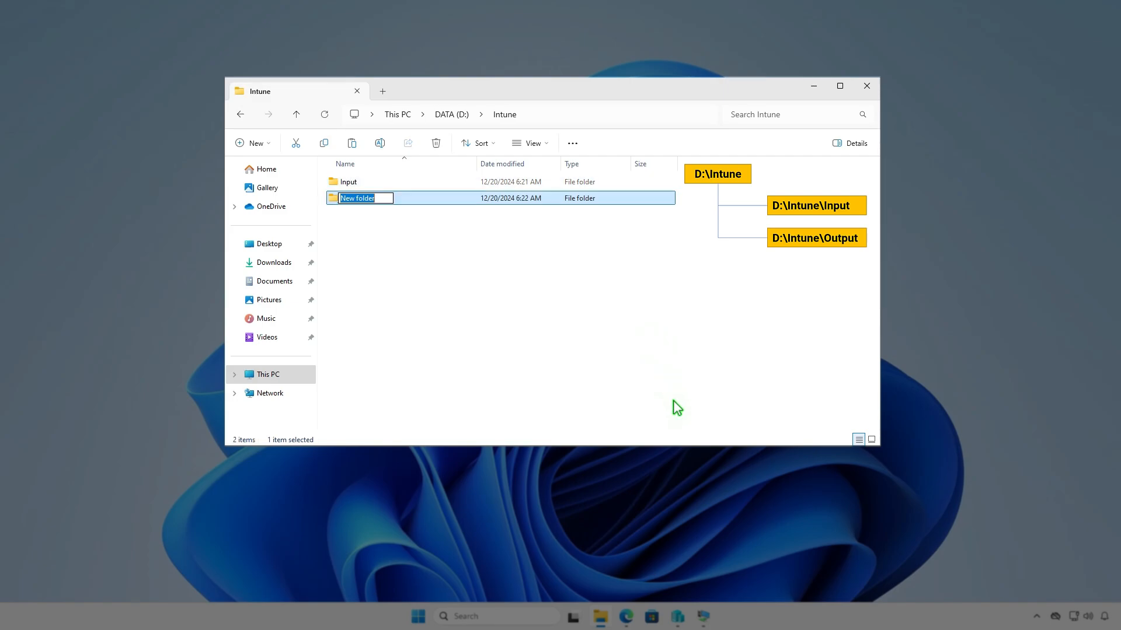
text(Output)
click(608, 313)
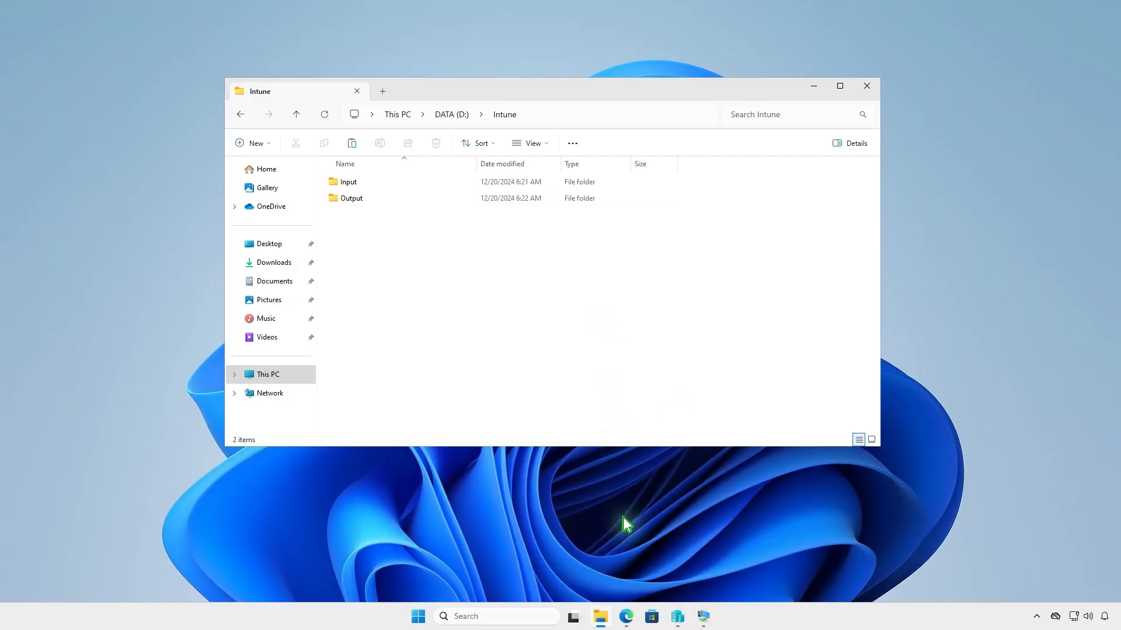
Switch to Edge and download the source code zip of the latest Microsoft-Win32-Content-Prep-Tool release from its GitHub repository.
click(626, 617)
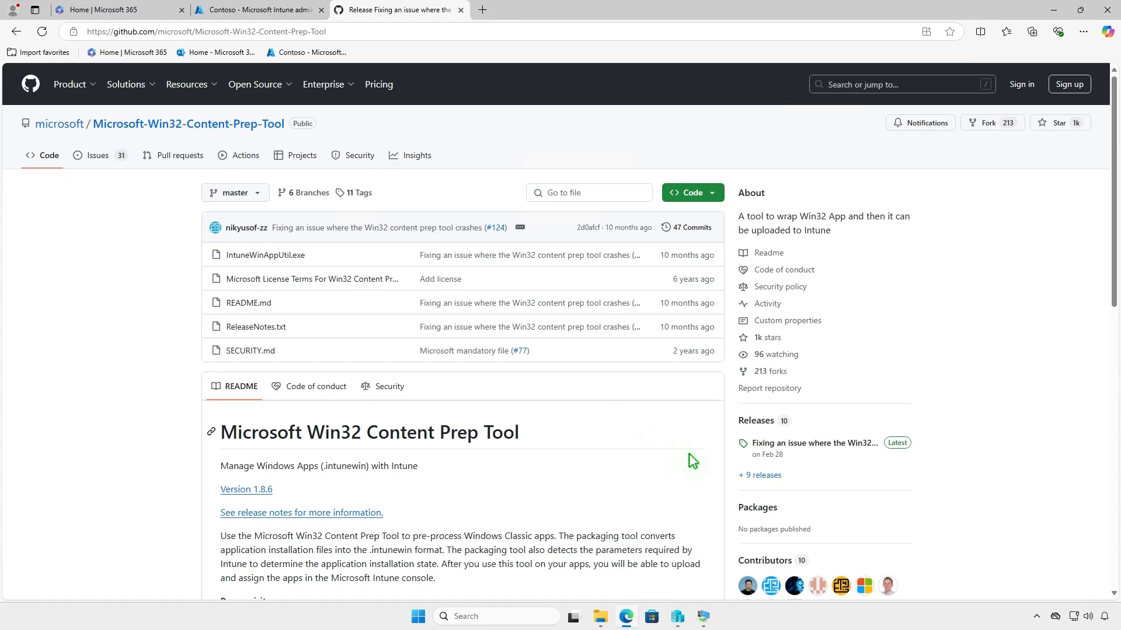
click(843, 444)
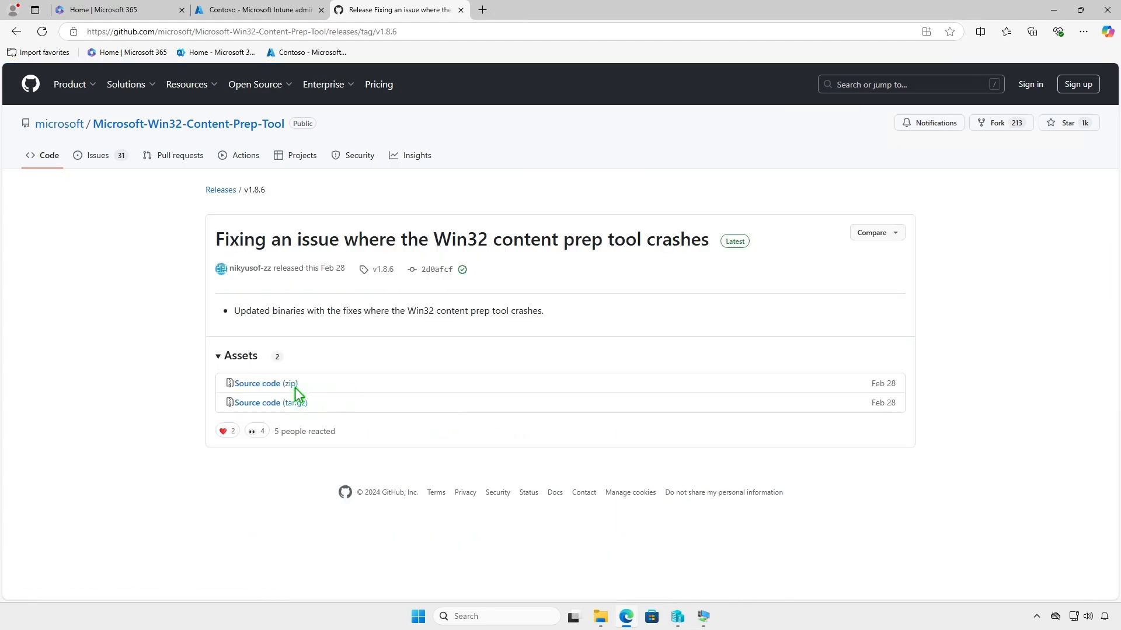
click(293, 385)
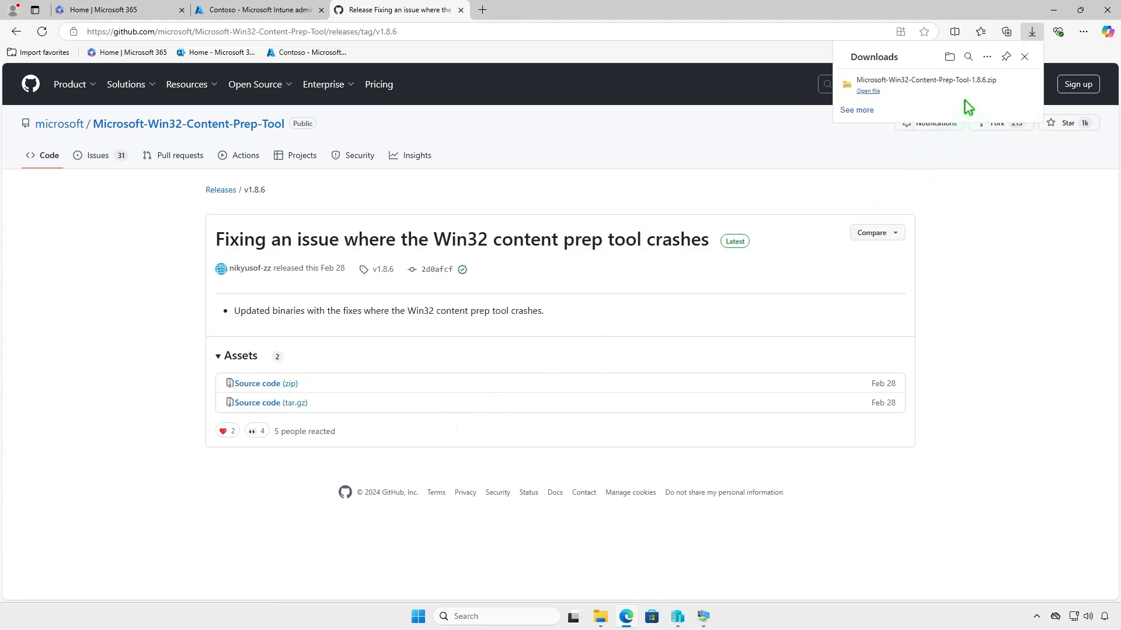
Extract the downloaded Microsoft-Win32-Content-Prep-Tool-1.8.6 archive to the default folder in Downloads.
click(990, 87)
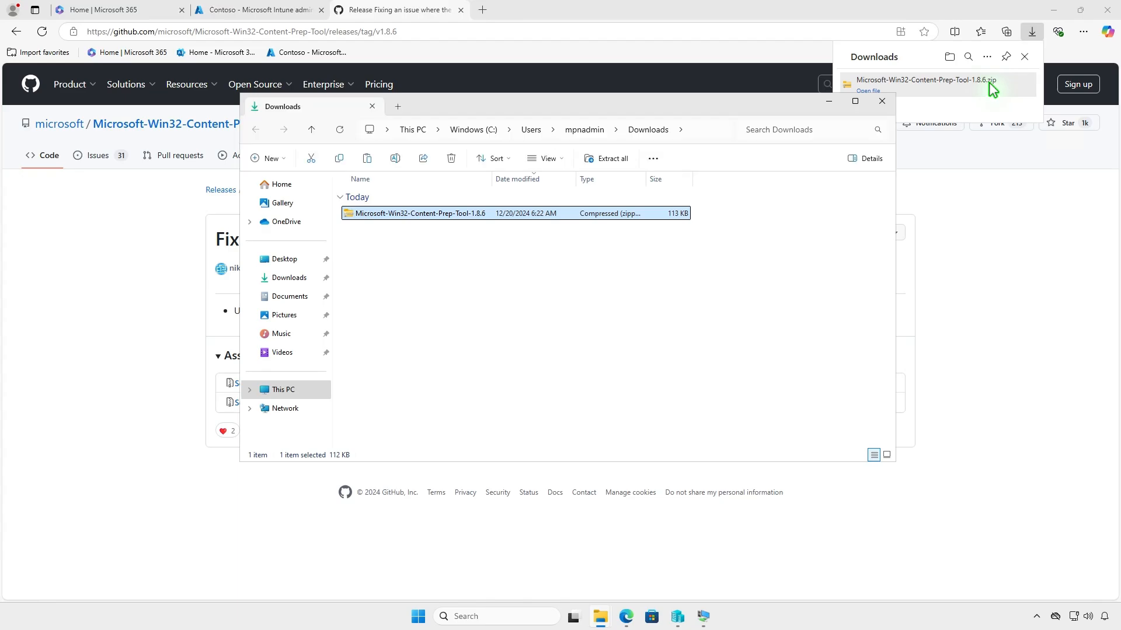
click(1054, 10)
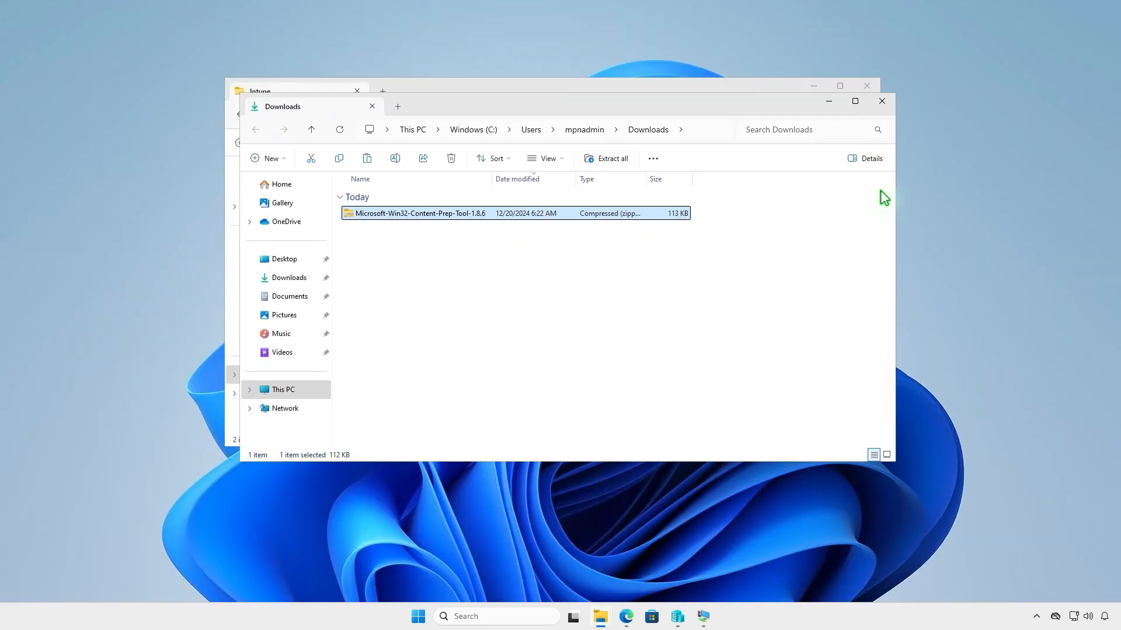
click(611, 160)
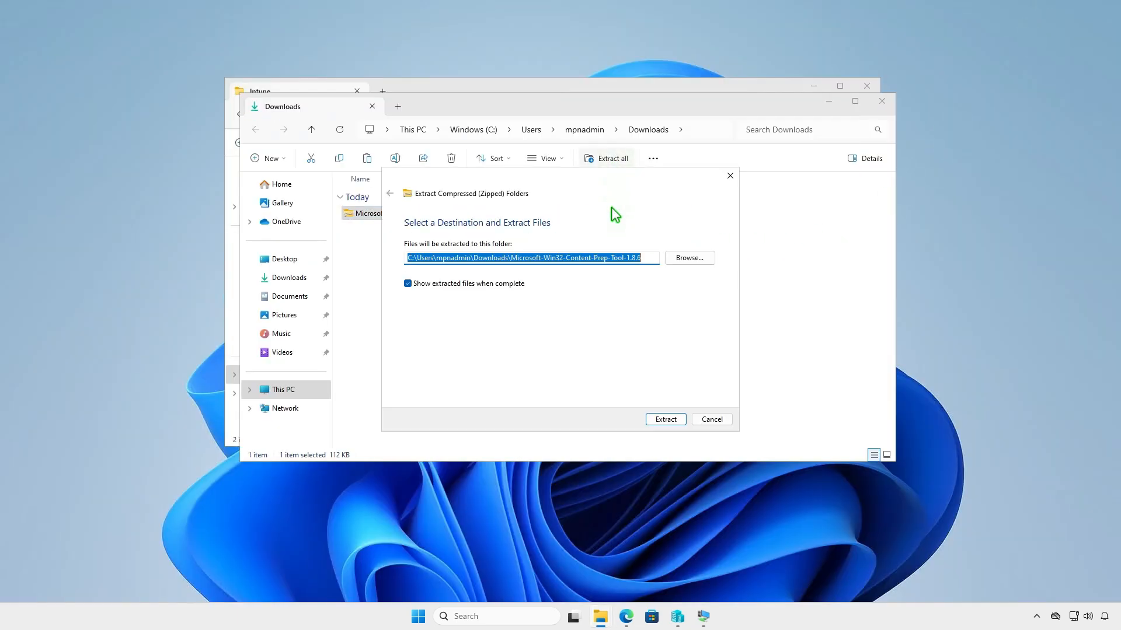
click(660, 419)
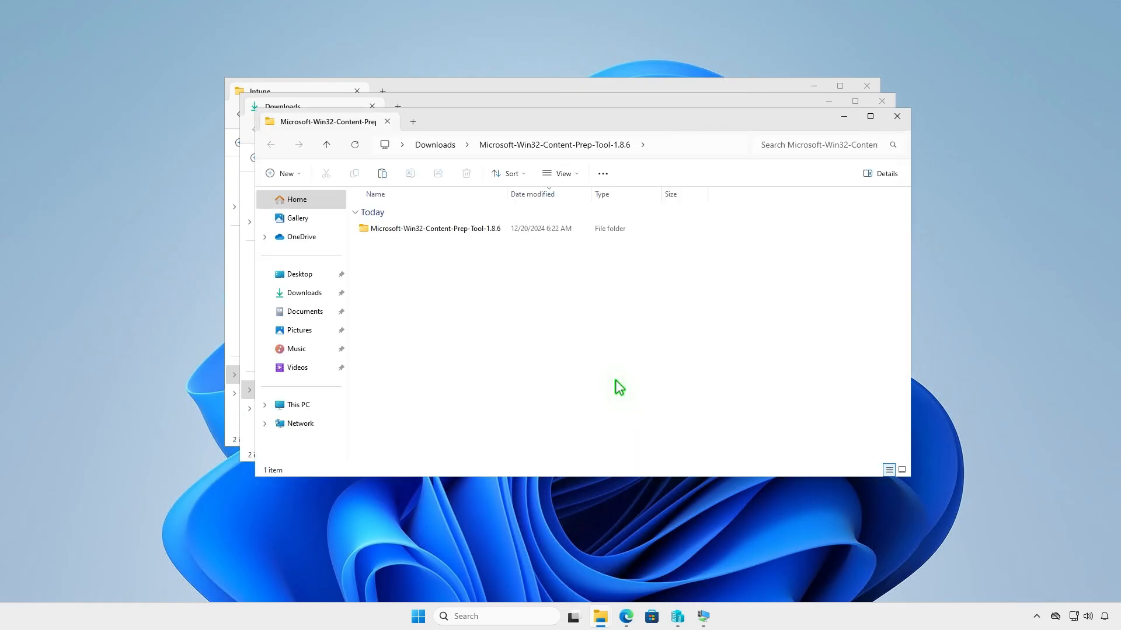
Copy IntuneWinAppUtil from the extracted Microsoft-Win32-Content-Prep-Tool-1.8.6 folder into D:\Intune.
double_click(500, 229)
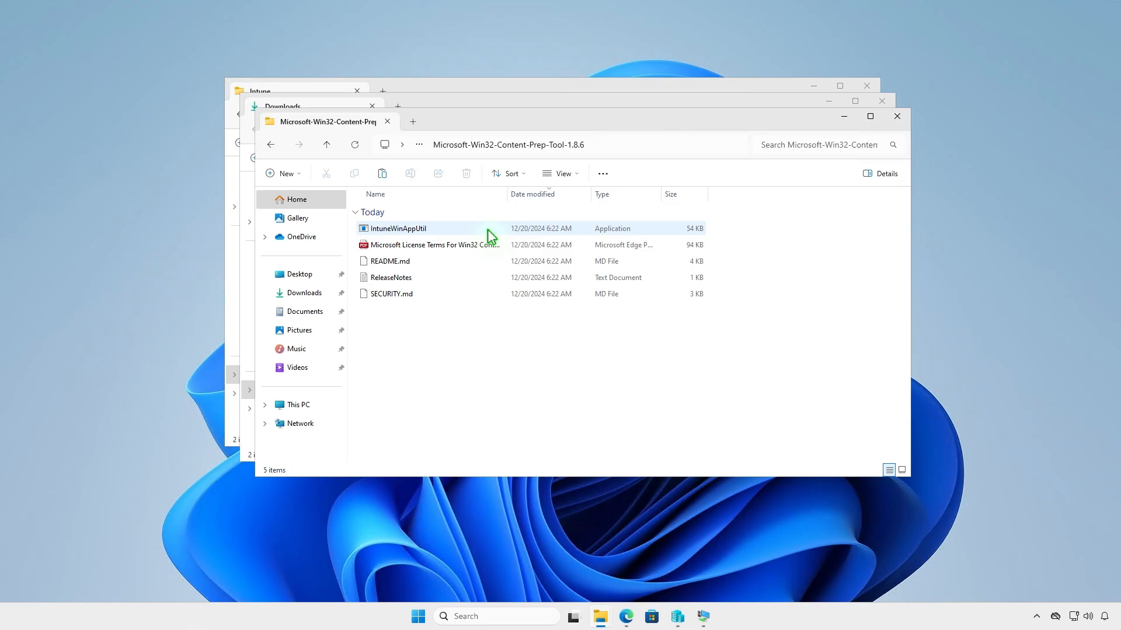
click(447, 227)
right_click(447, 227)
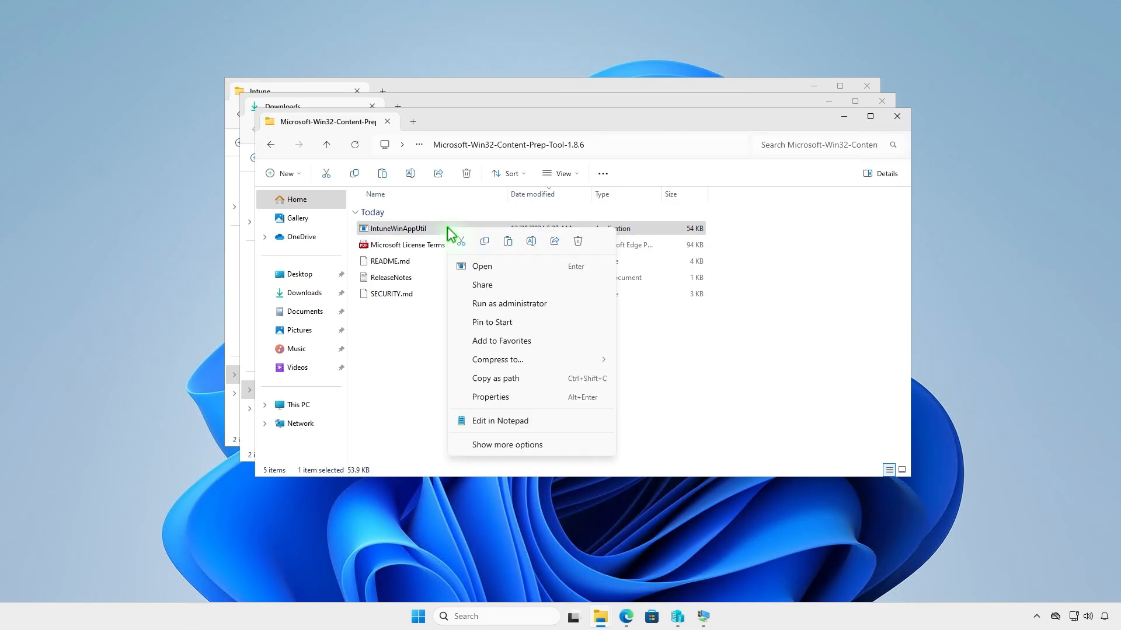
click(485, 244)
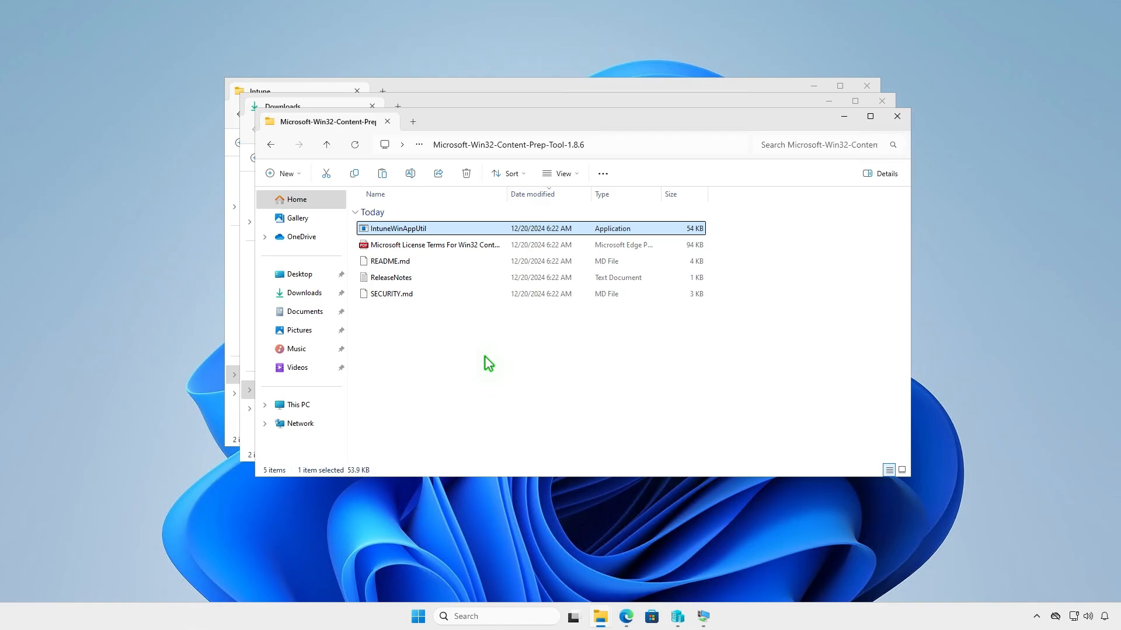
click(897, 116)
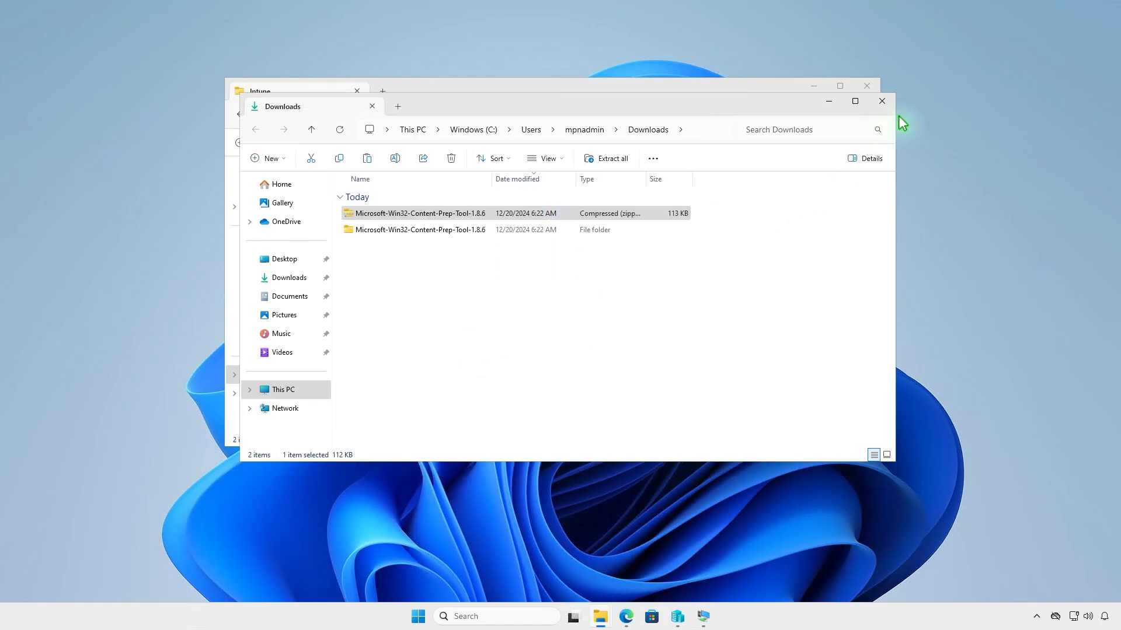
click(882, 103)
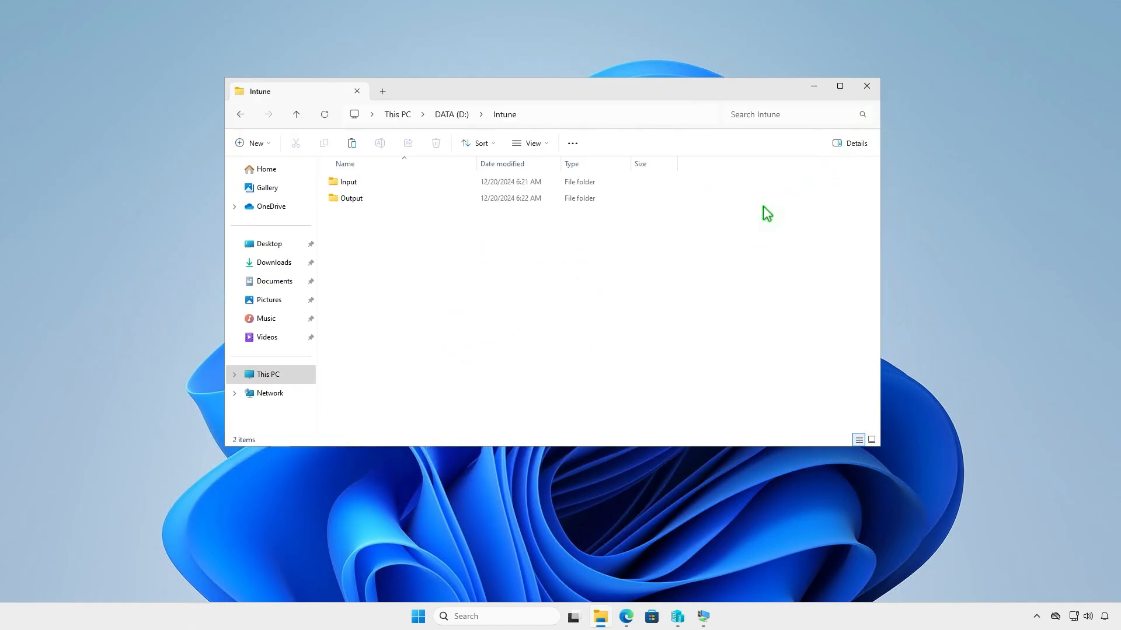
right_click(402, 251)
click(417, 268)
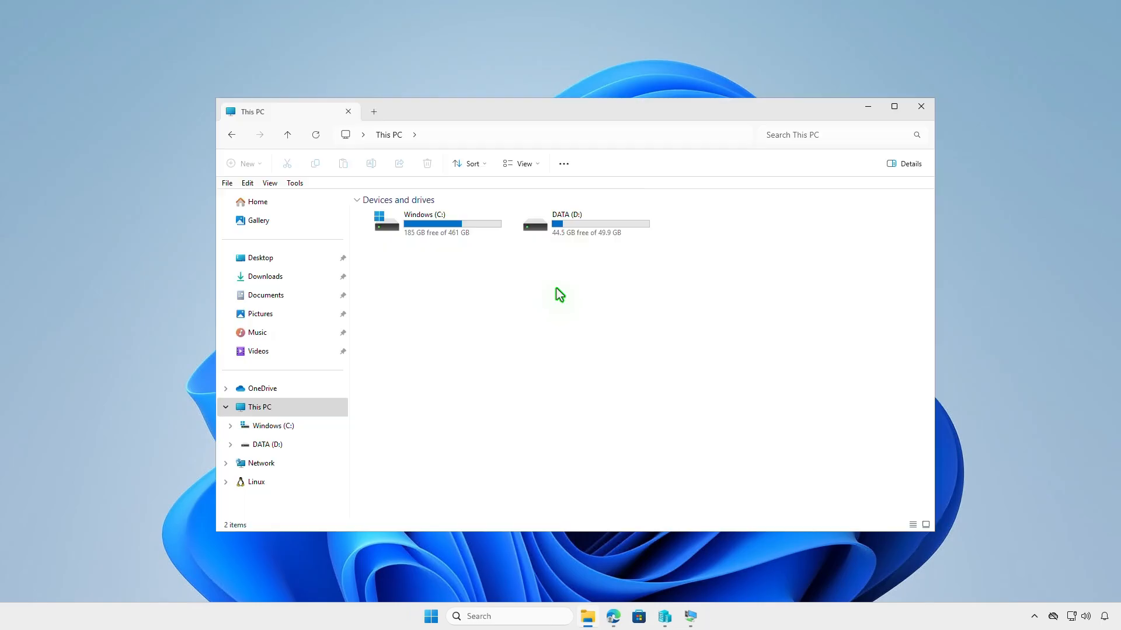
Create a text document in D:\Intune\Input and paste in the script that installs NuGet, trusts PSGallery and installs the PowerShellGet and MicrosoftTeams modules.
double_click(582, 237)
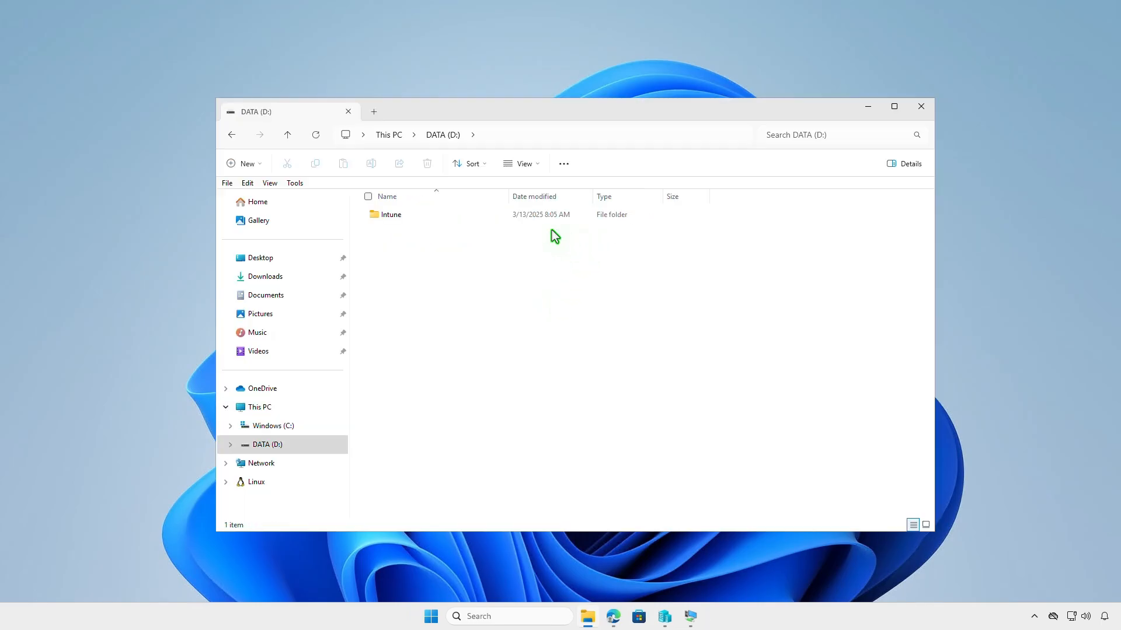
double_click(506, 213)
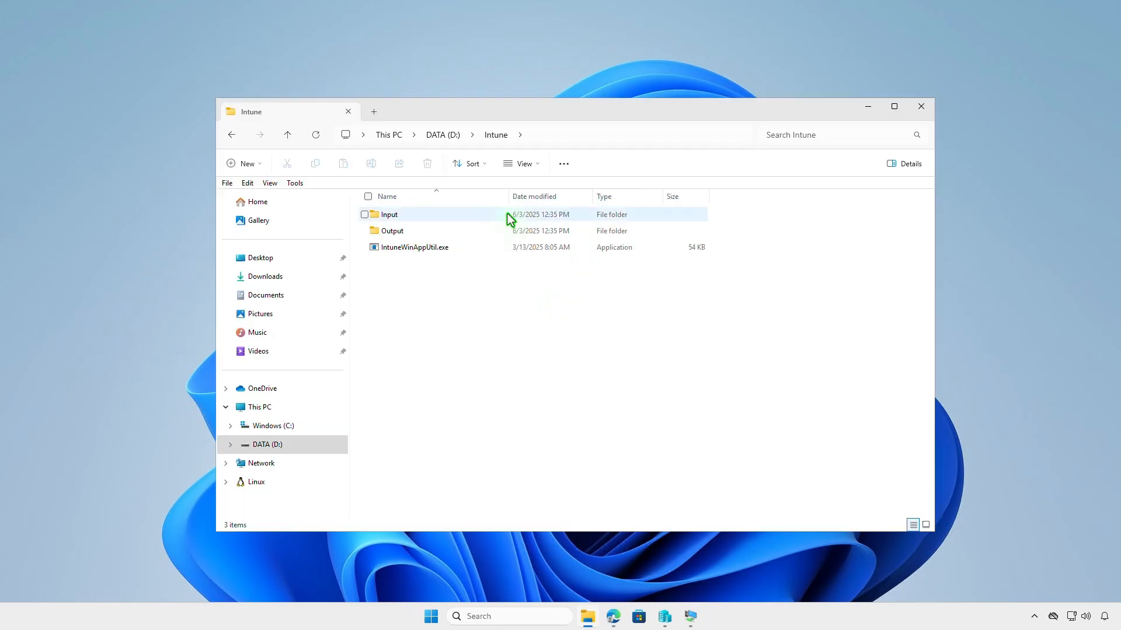
double_click(506, 214)
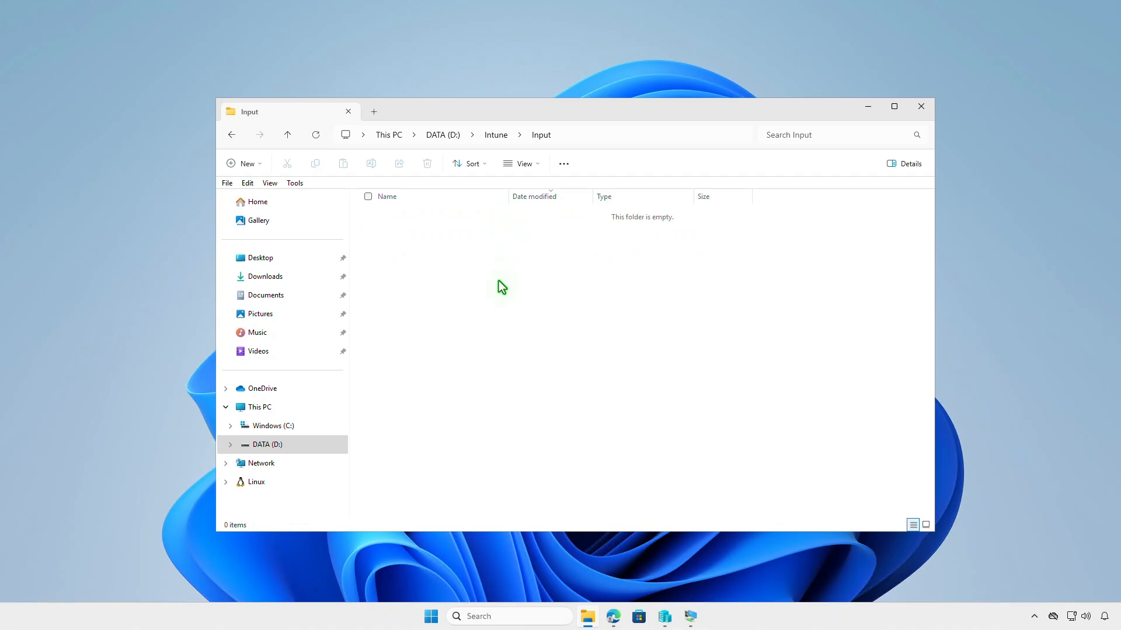
right_click(498, 281)
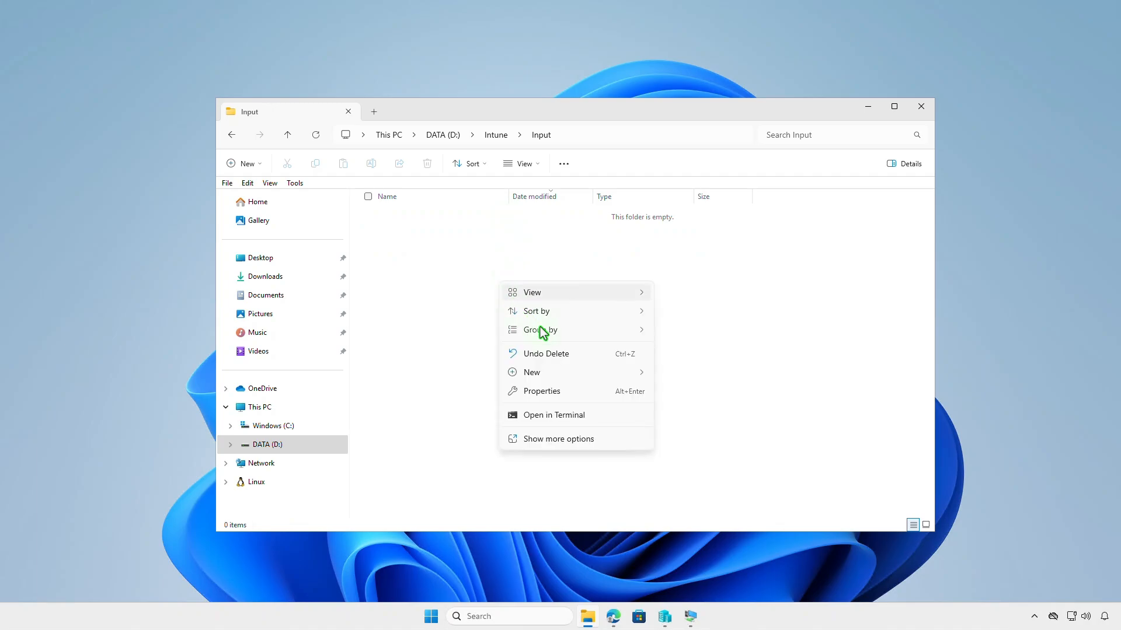
mouse_move(583, 377)
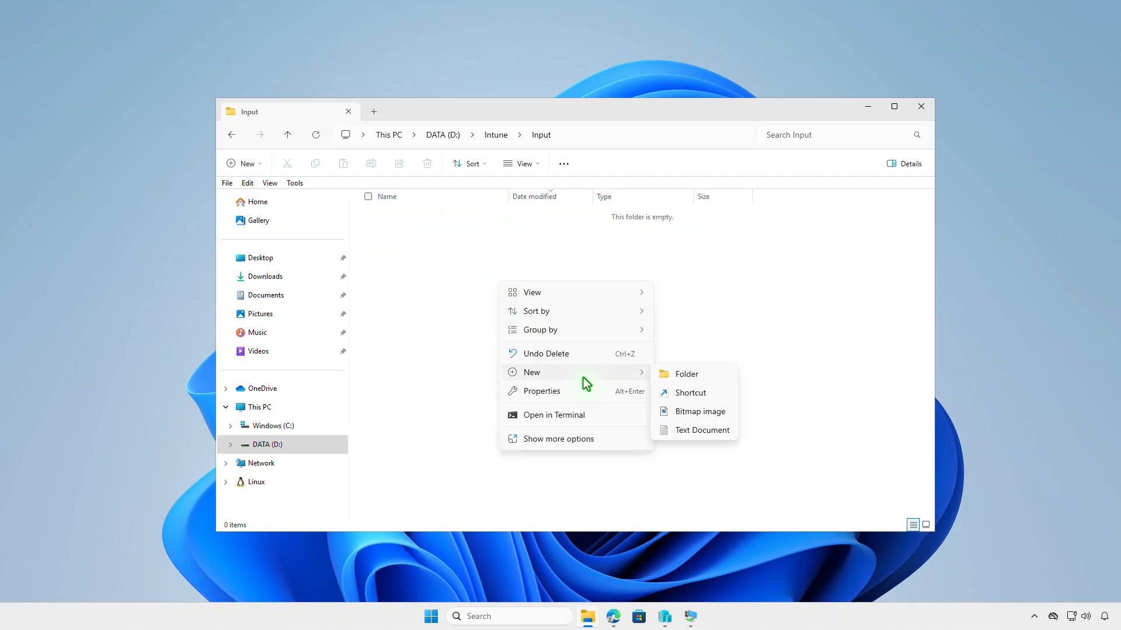
click(701, 429)
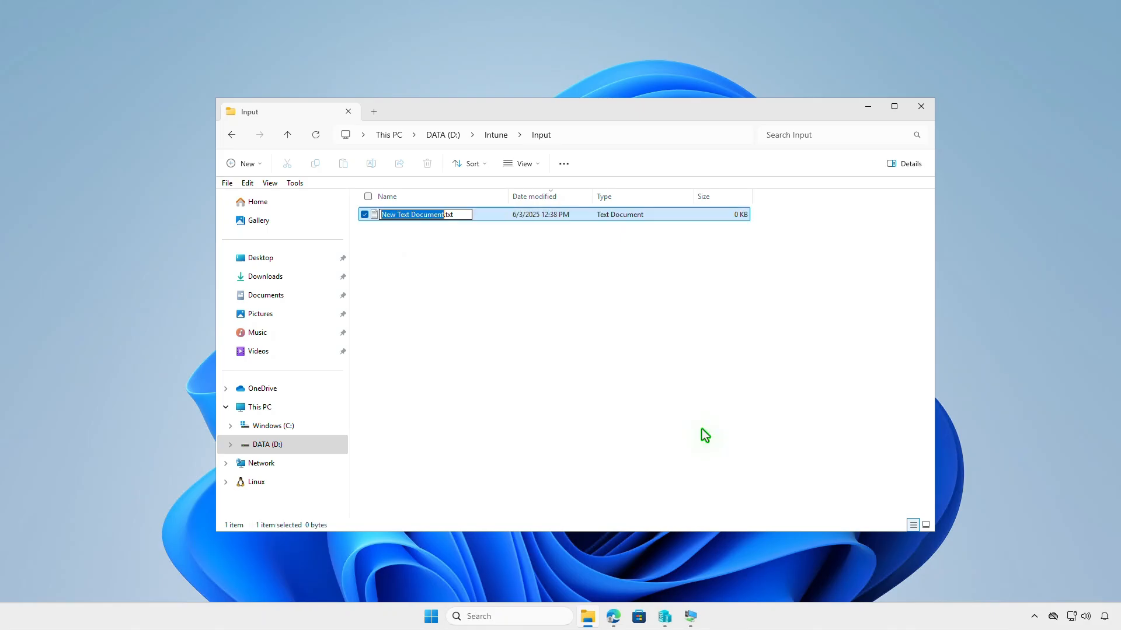
click(496, 217)
double_click(469, 216)
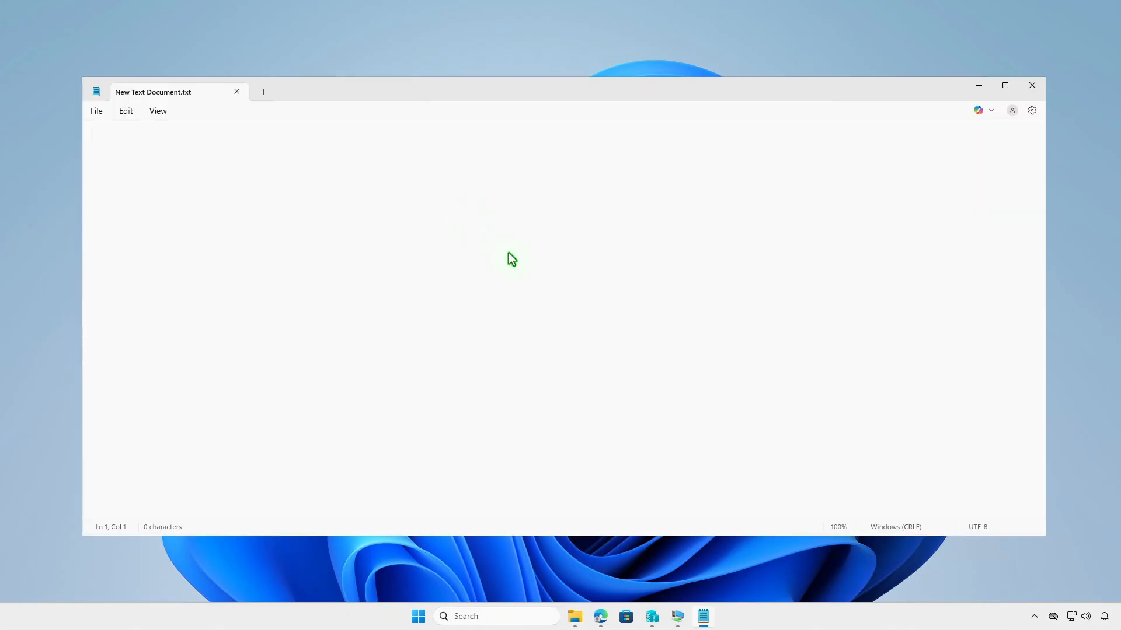
key(ctrl+v)
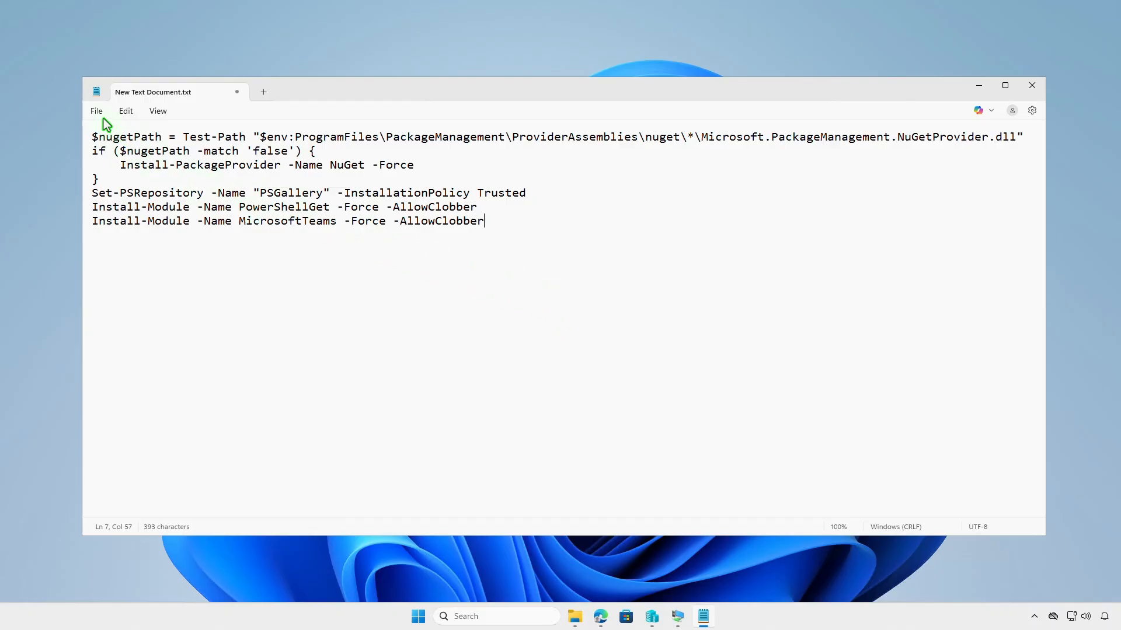
Save the script in D:\Intune\Input as install.ps1 with the All files type and close it.
click(96, 113)
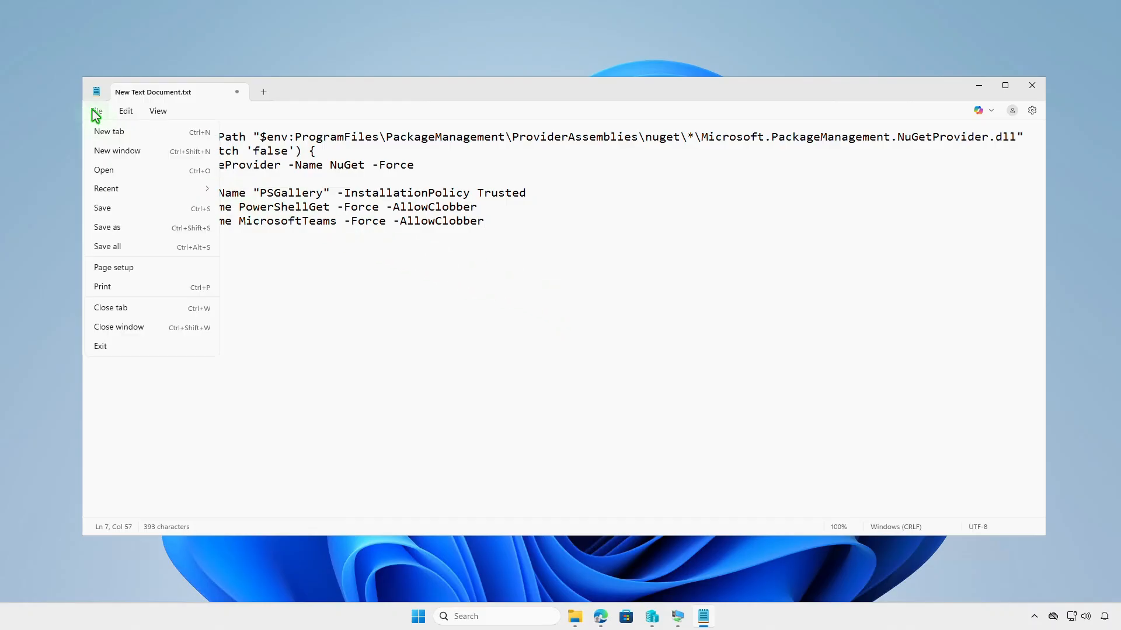
click(156, 227)
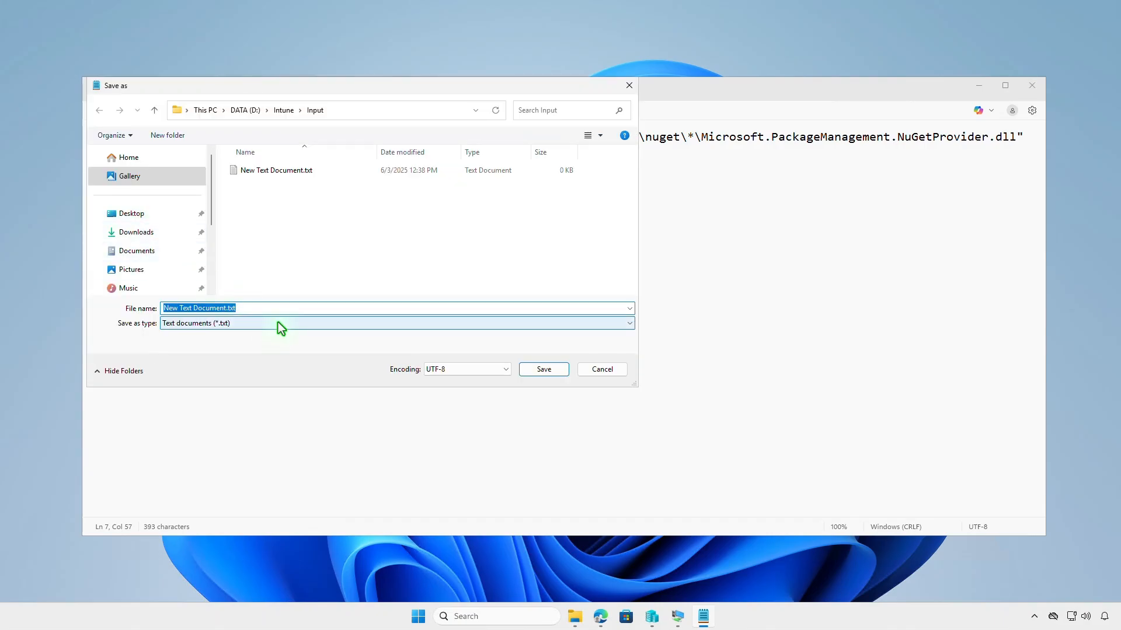
click(280, 322)
click(280, 343)
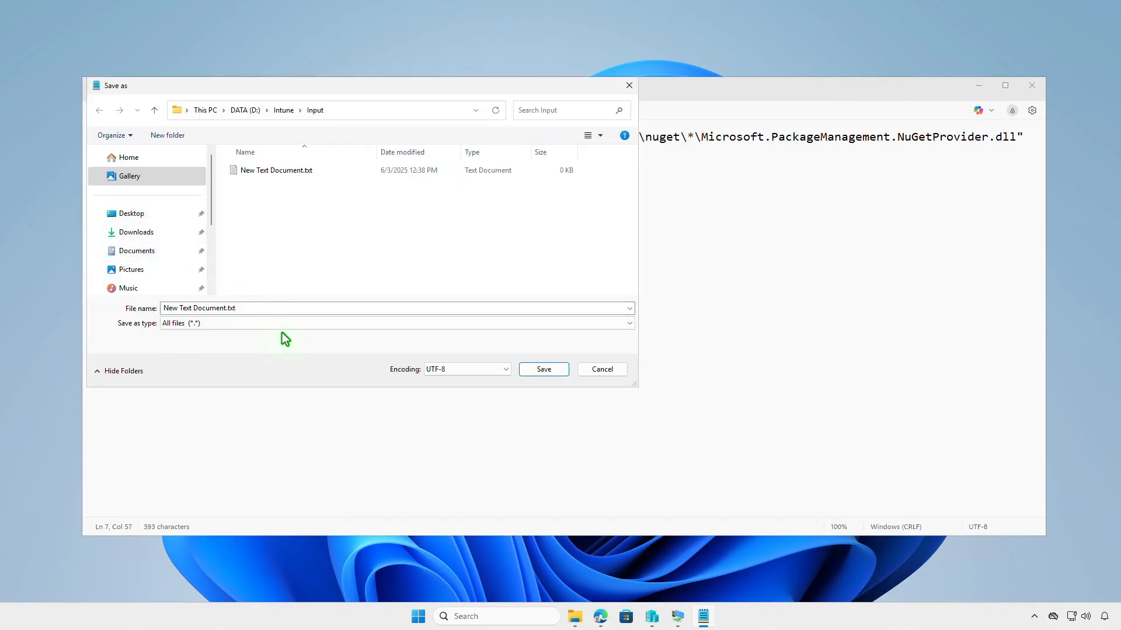
click(285, 310)
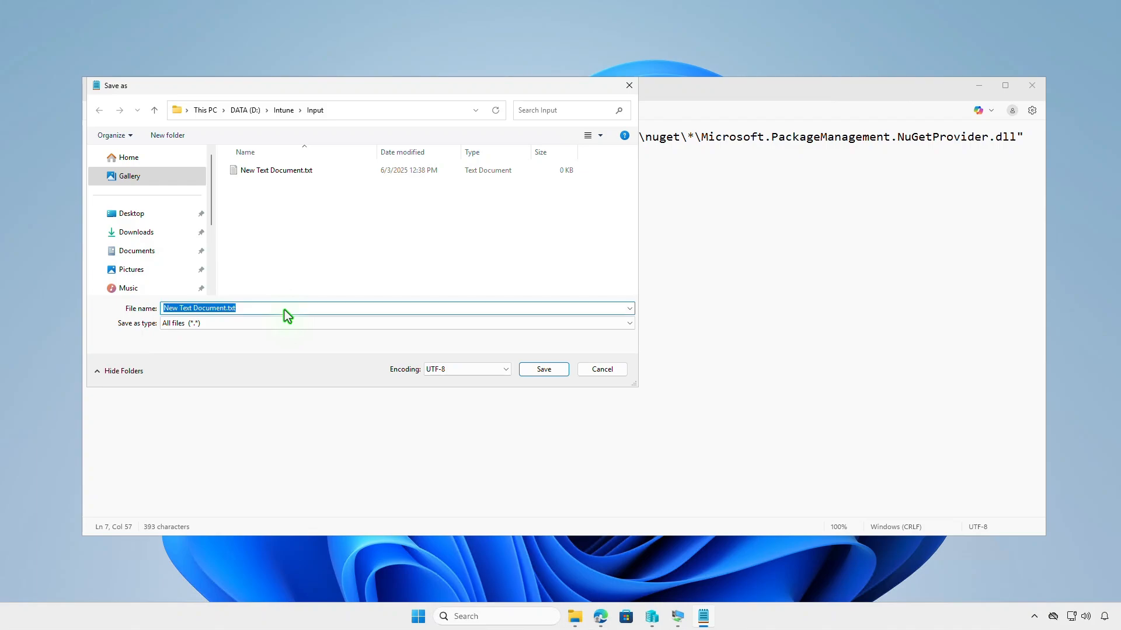
text(install.p)
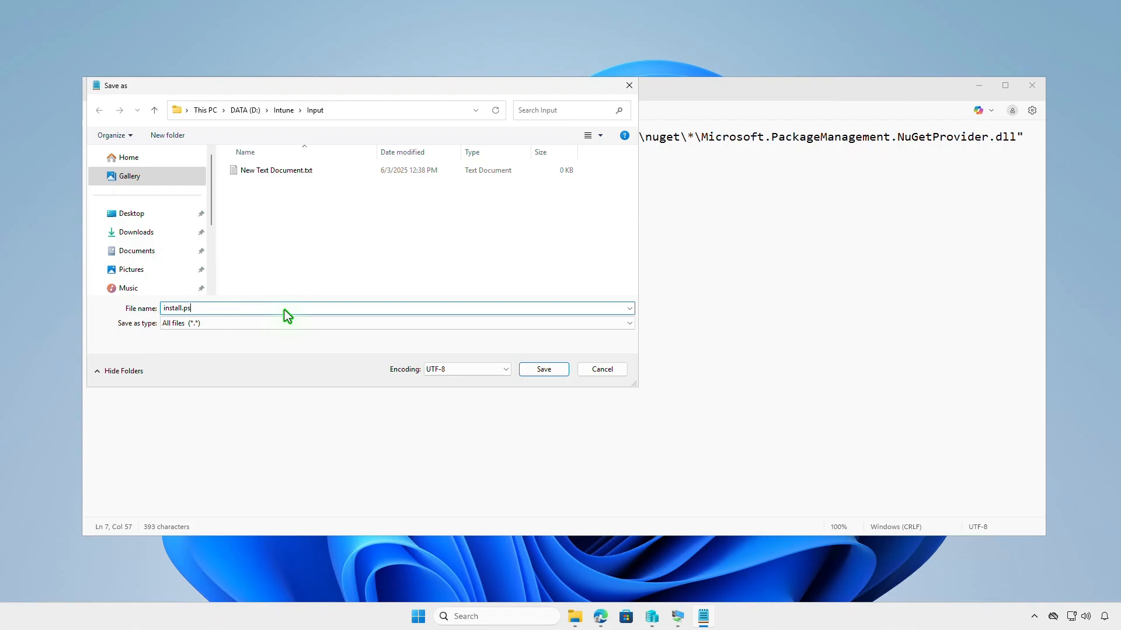
text(s1)
click(534, 374)
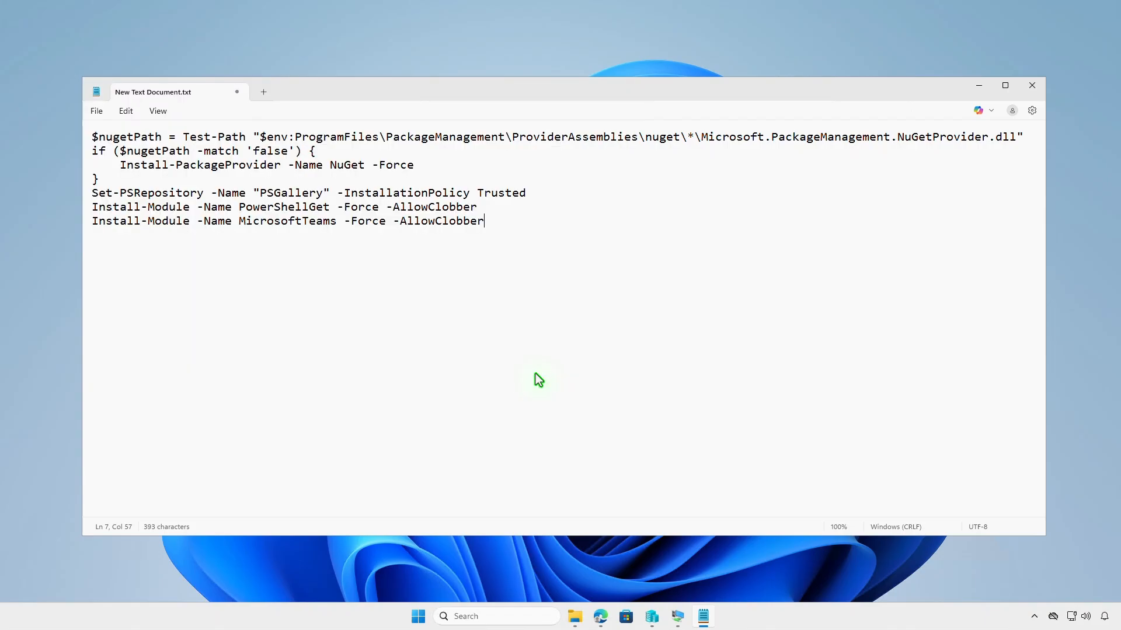
click(236, 92)
Paste "Uninstall-Module -Name MicrosoftTeams -AllVersions -Force" into New Text Document.txt, save it as uninstall.ps1 with the All files type and close it.
double_click(476, 220)
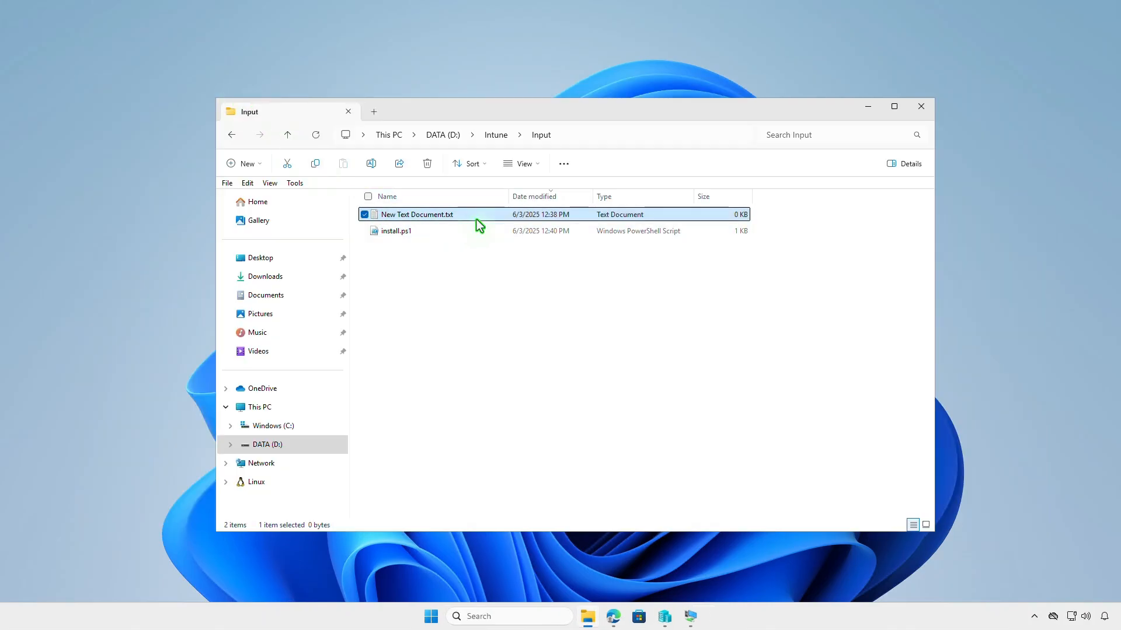
key(ctrl+v)
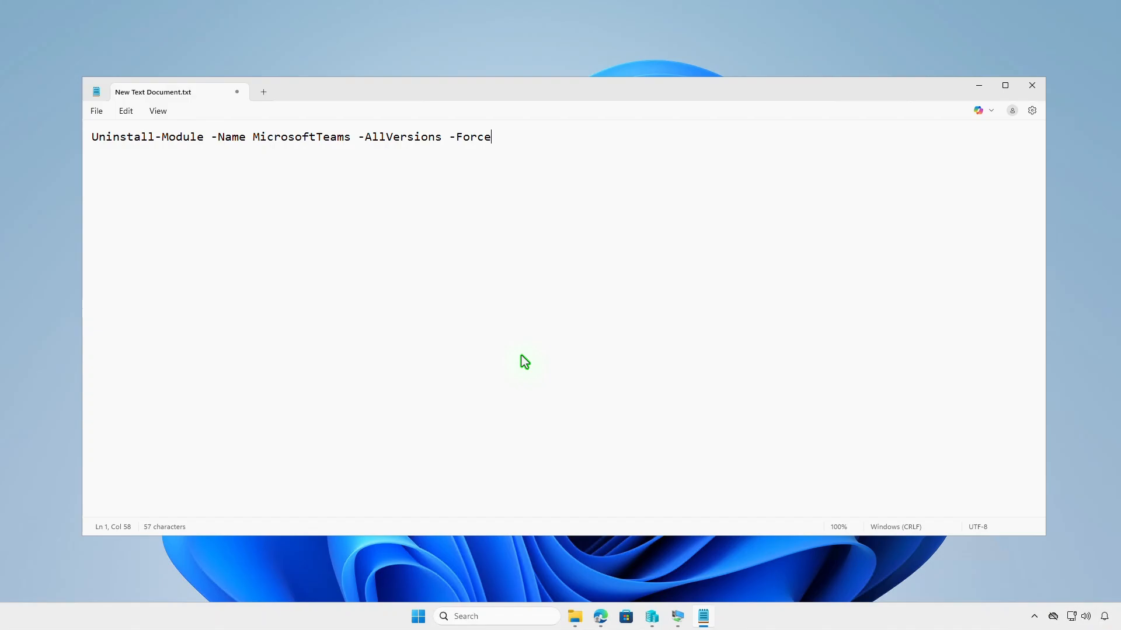
click(98, 113)
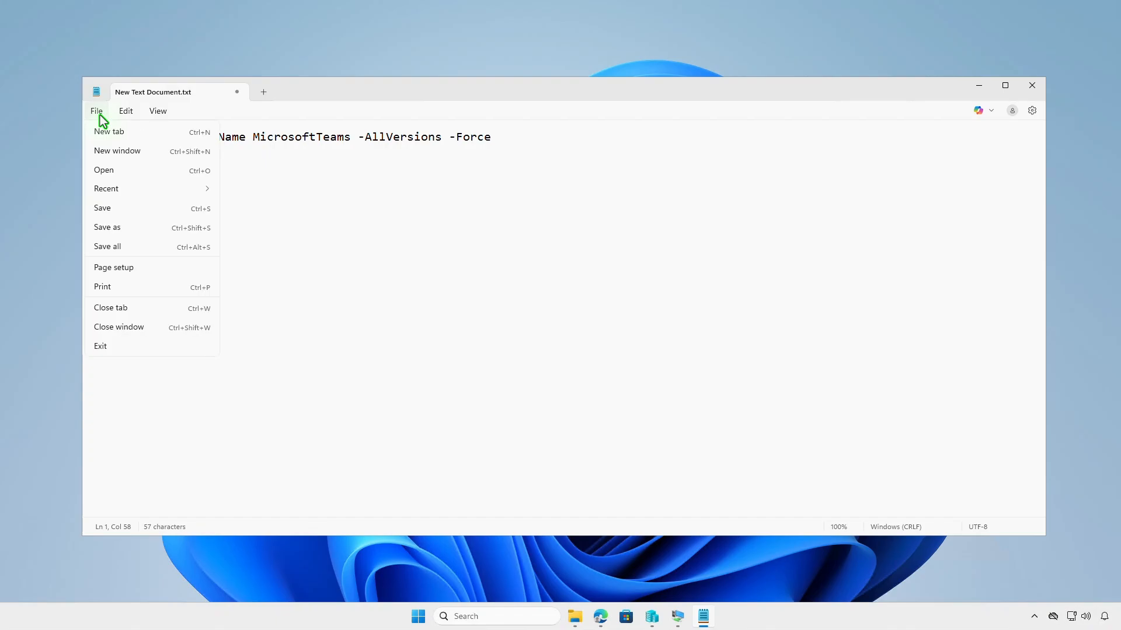
click(121, 228)
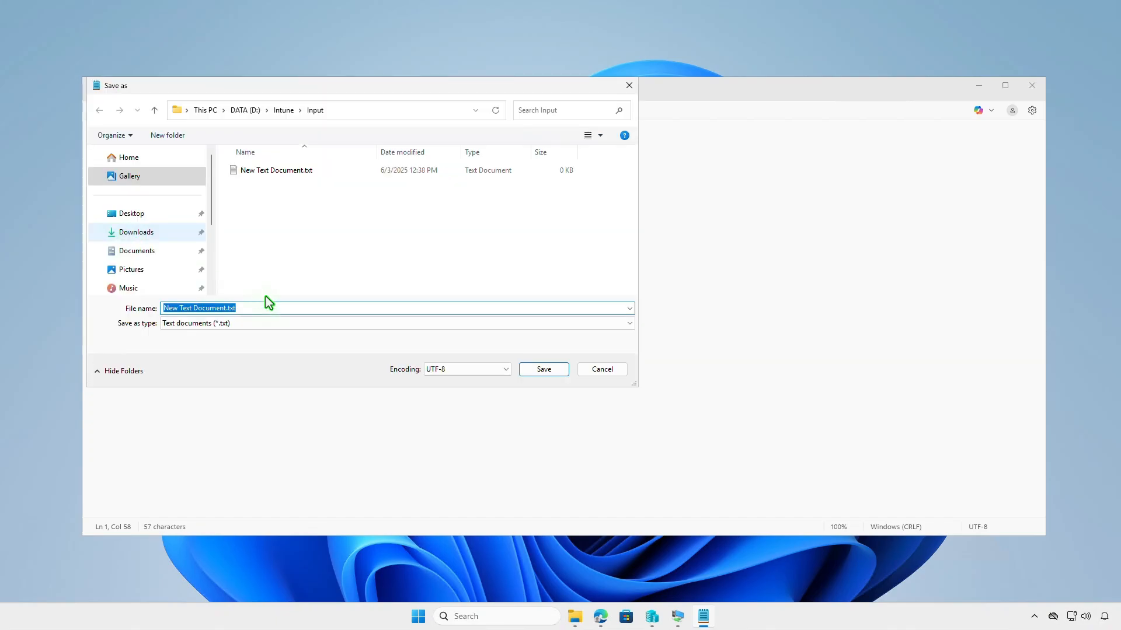
click(315, 324)
click(298, 345)
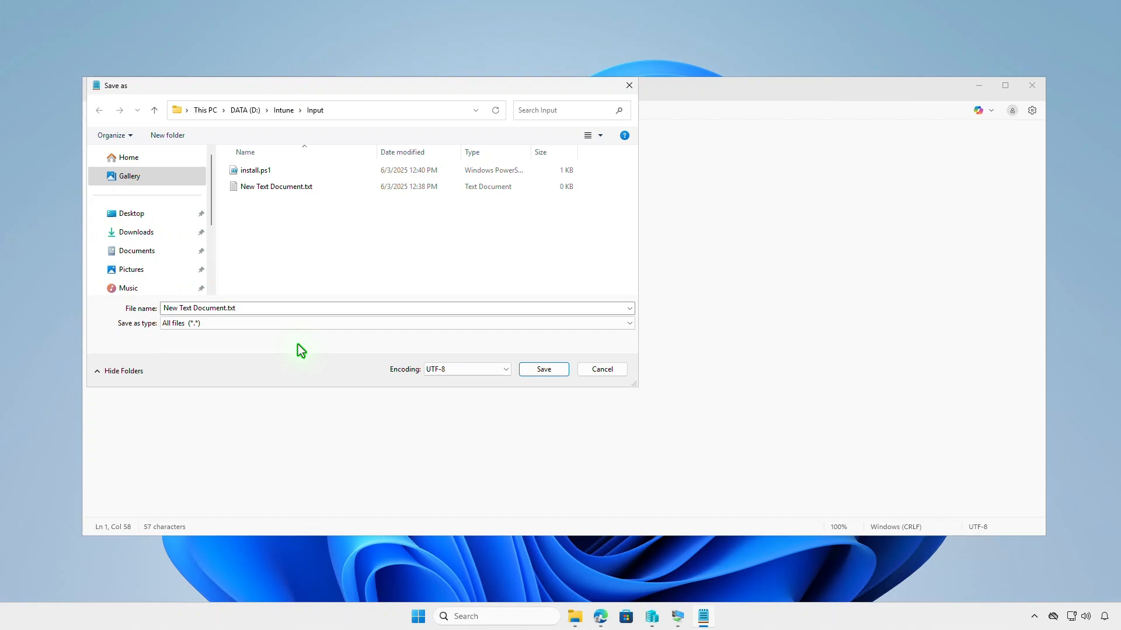
click(294, 310)
text(un)
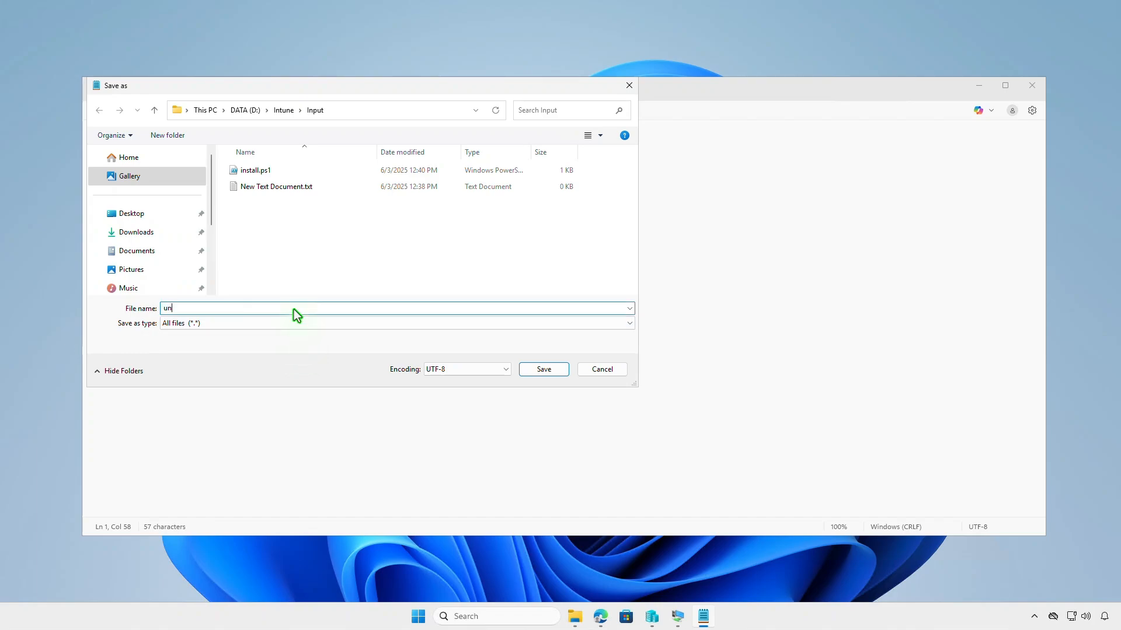
text(install.ps1)
click(543, 371)
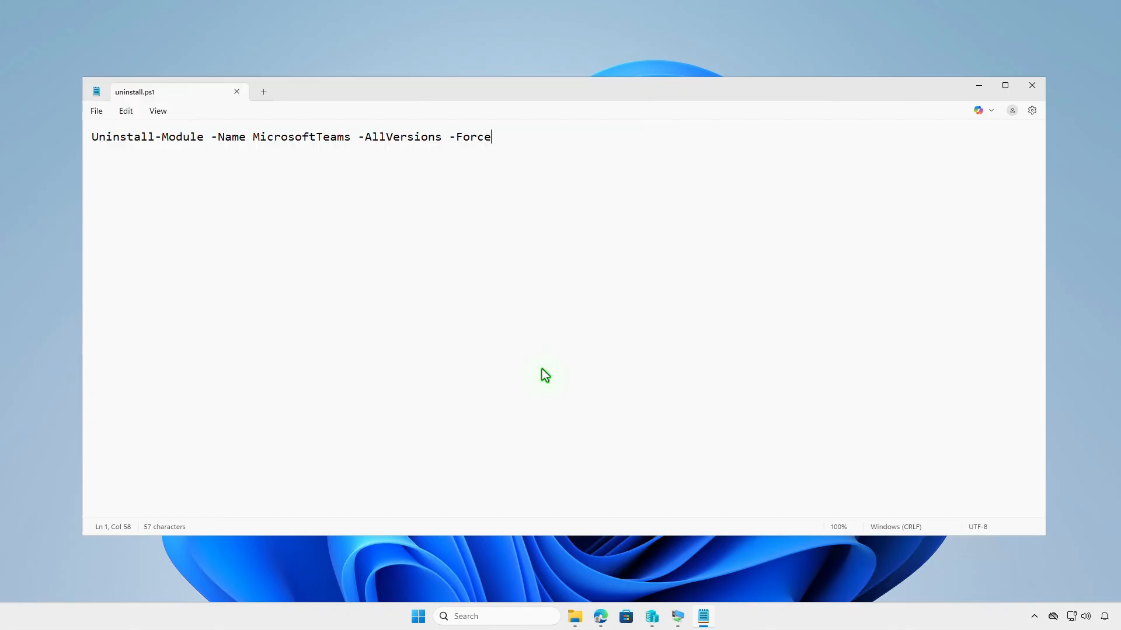
click(237, 92)
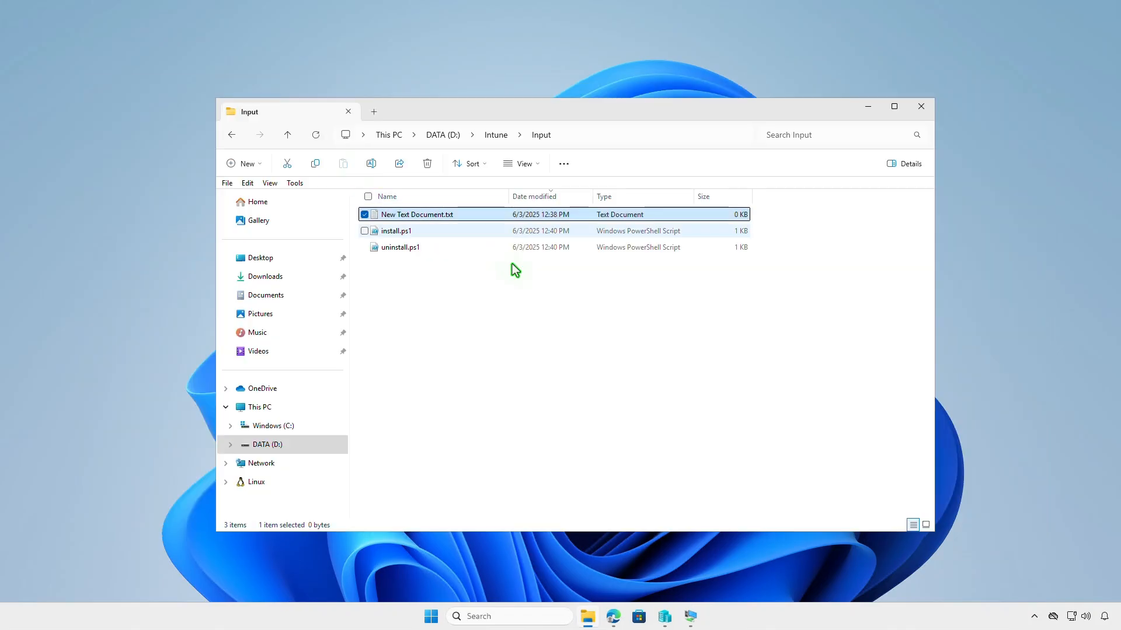
Delete New Text Document.txt from the Input folder and go back to D:\Intune.
click(428, 164)
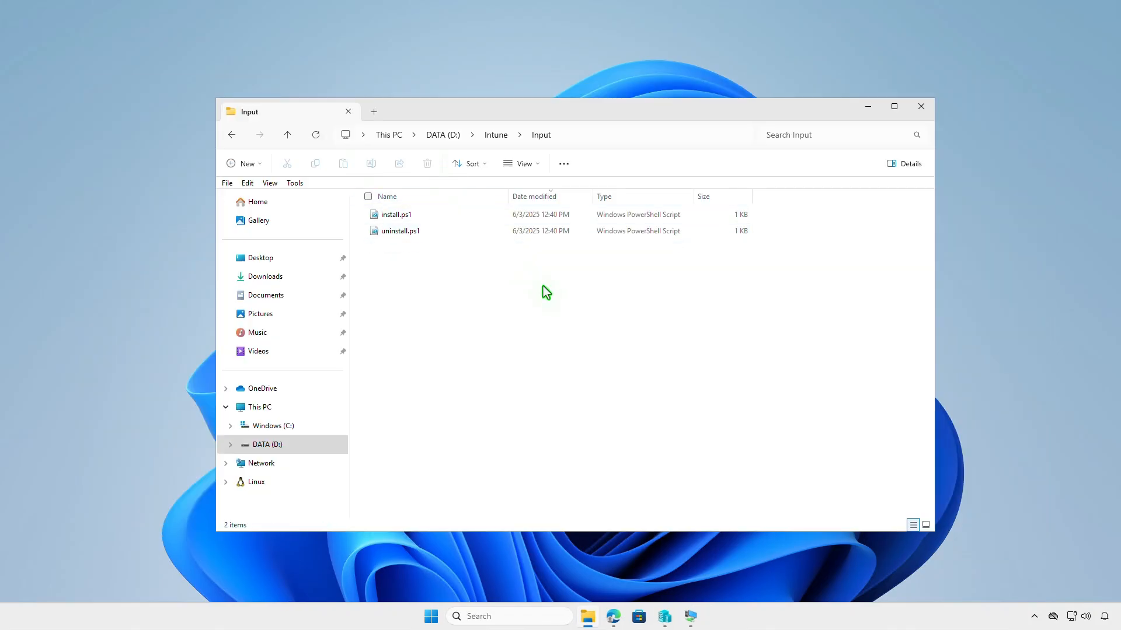
click(495, 136)
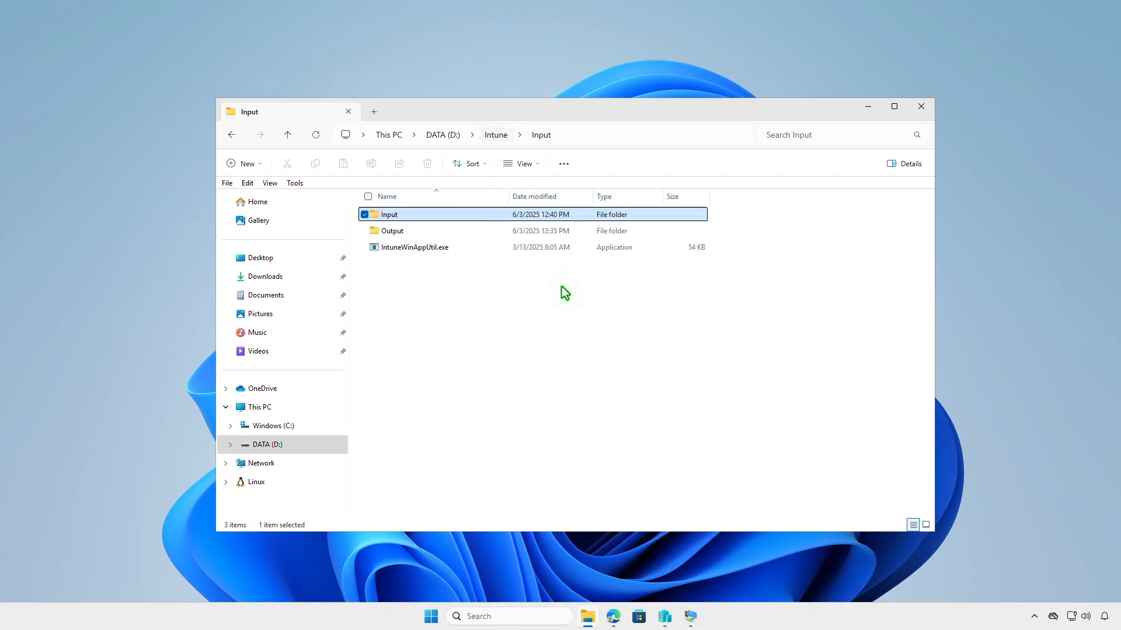
click(564, 331)
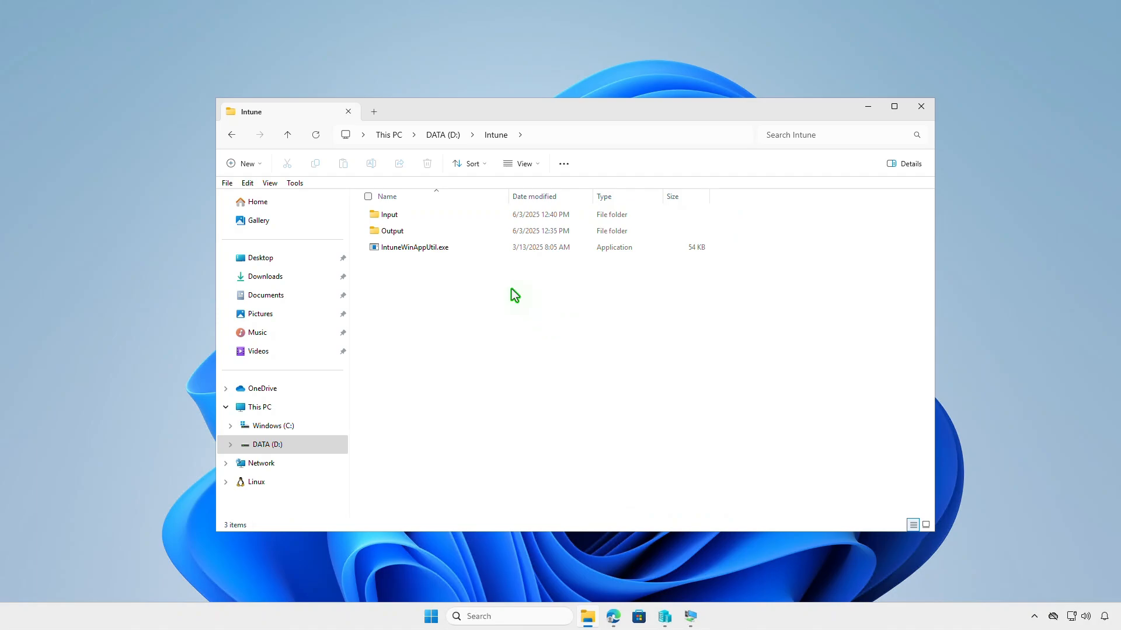
Run IntuneWinAppUtil.exe and specify the copied path "D:\Intune\Input" as the source folder.
click(470, 249)
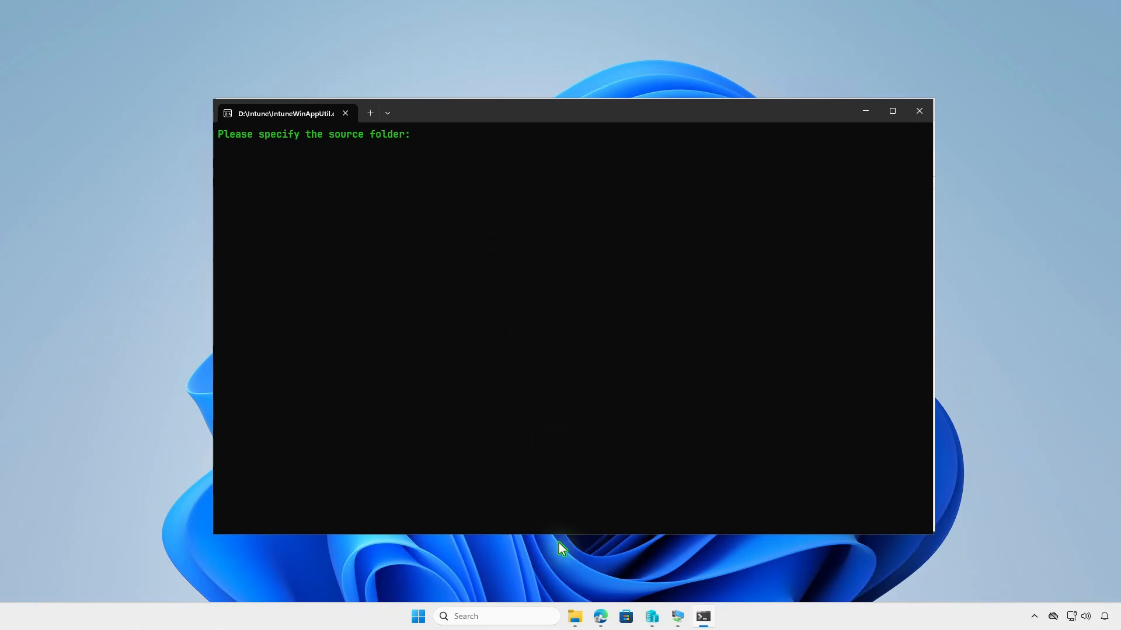
click(575, 616)
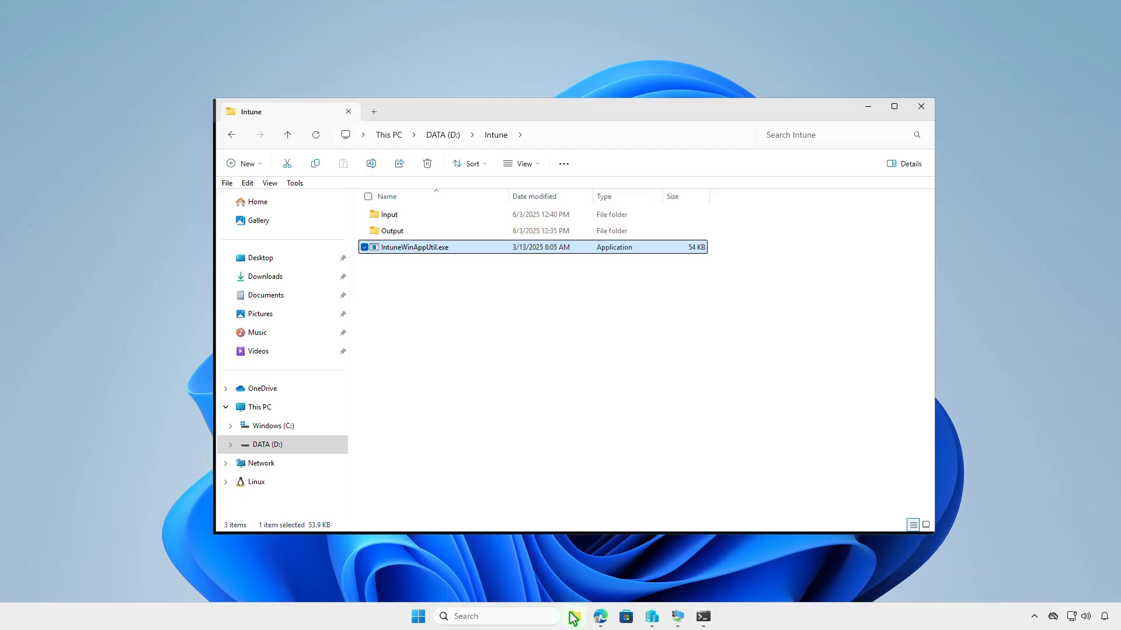
right_click(445, 215)
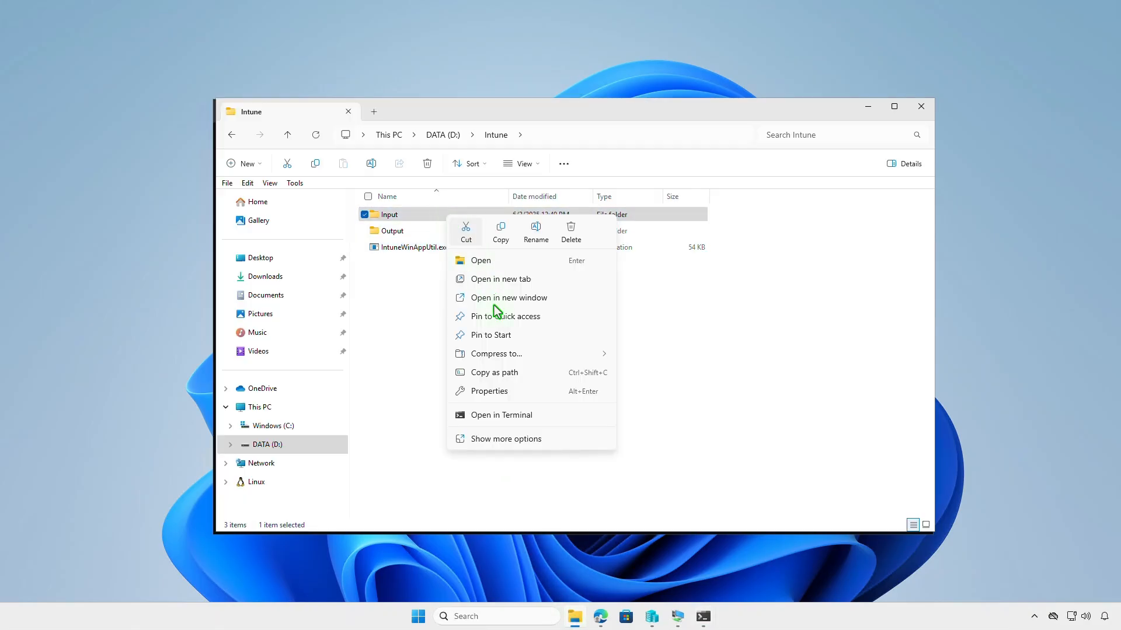
click(501, 373)
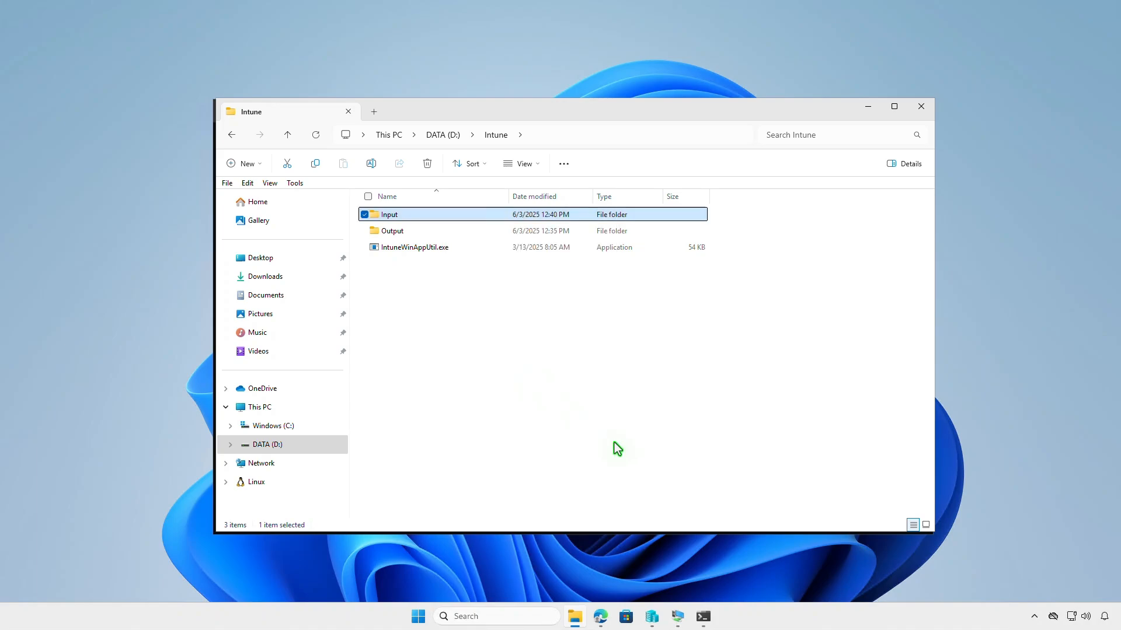
click(706, 618)
key(ctrl+v)
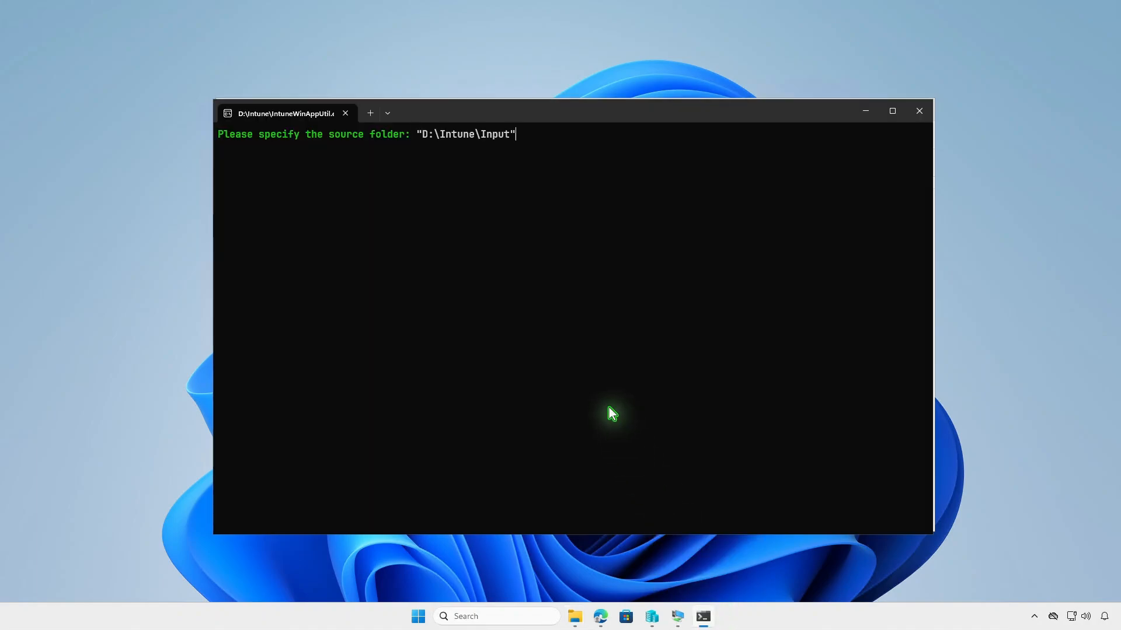
key(Return)
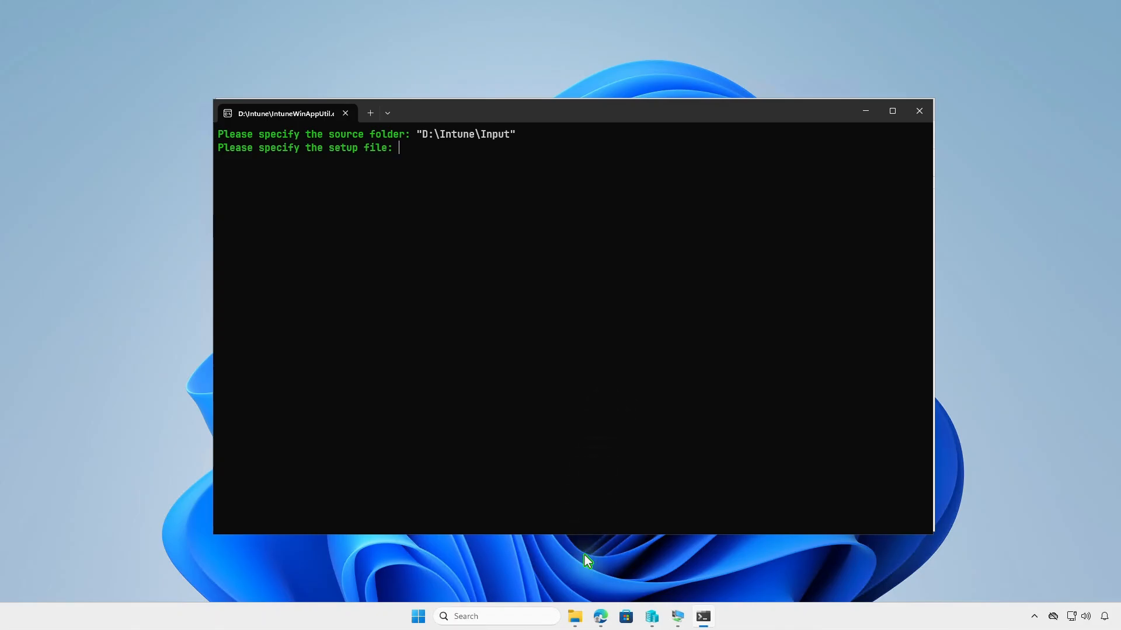
Copy the path of install.ps1 from the Input folder and specify "D:\Intune\Input\install.ps1" as the setup file in IntuneWinAppUtil.
click(577, 618)
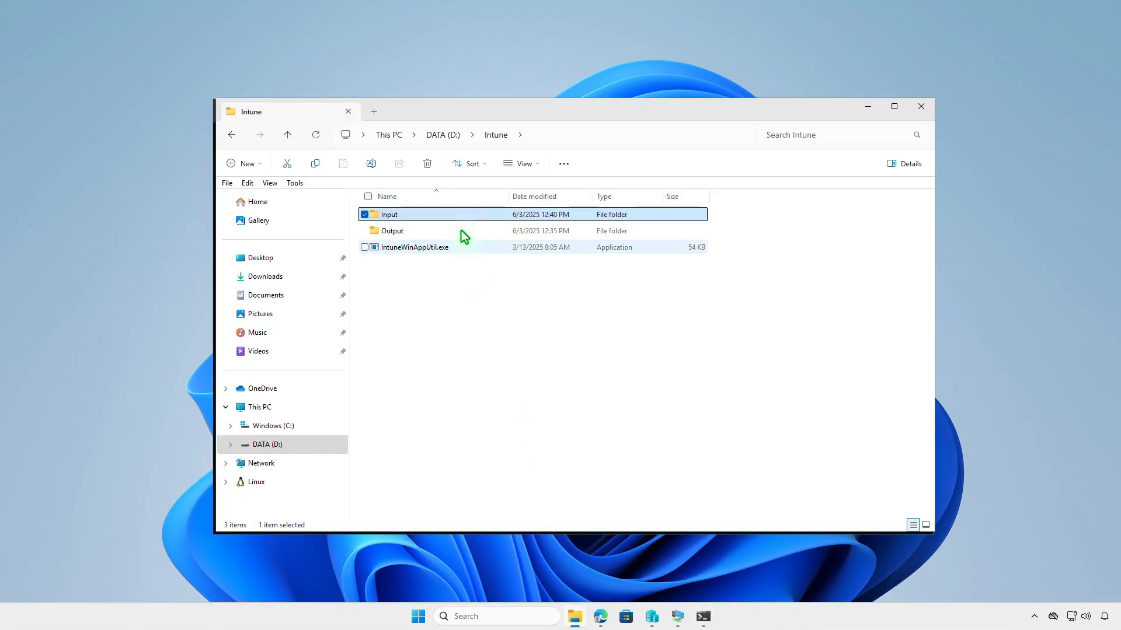
double_click(460, 215)
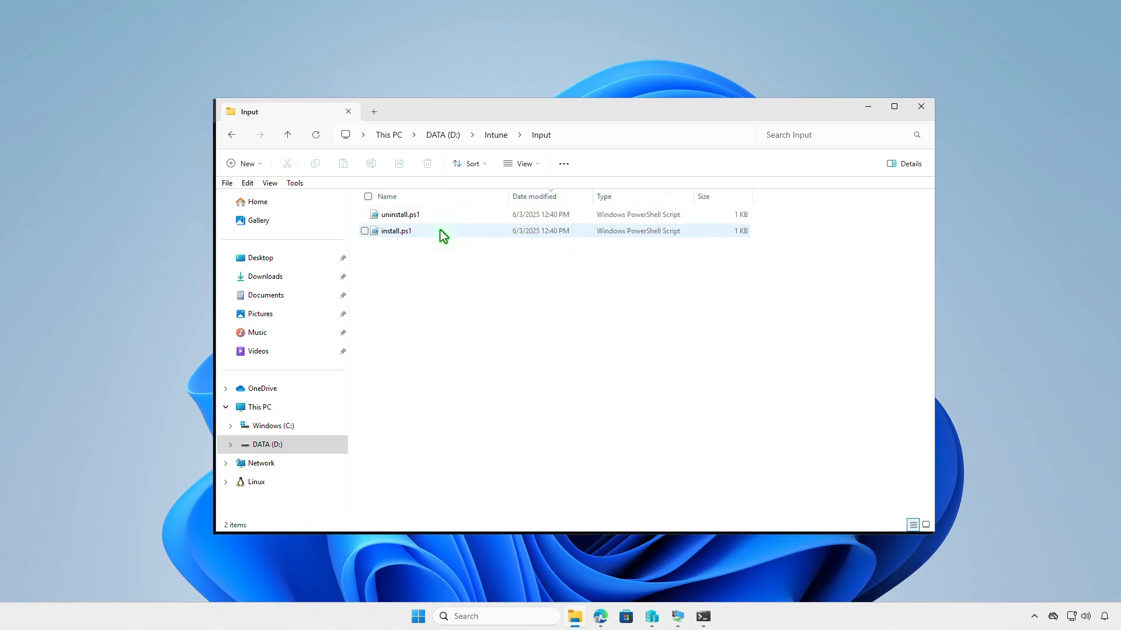
click(440, 231)
right_click(441, 231)
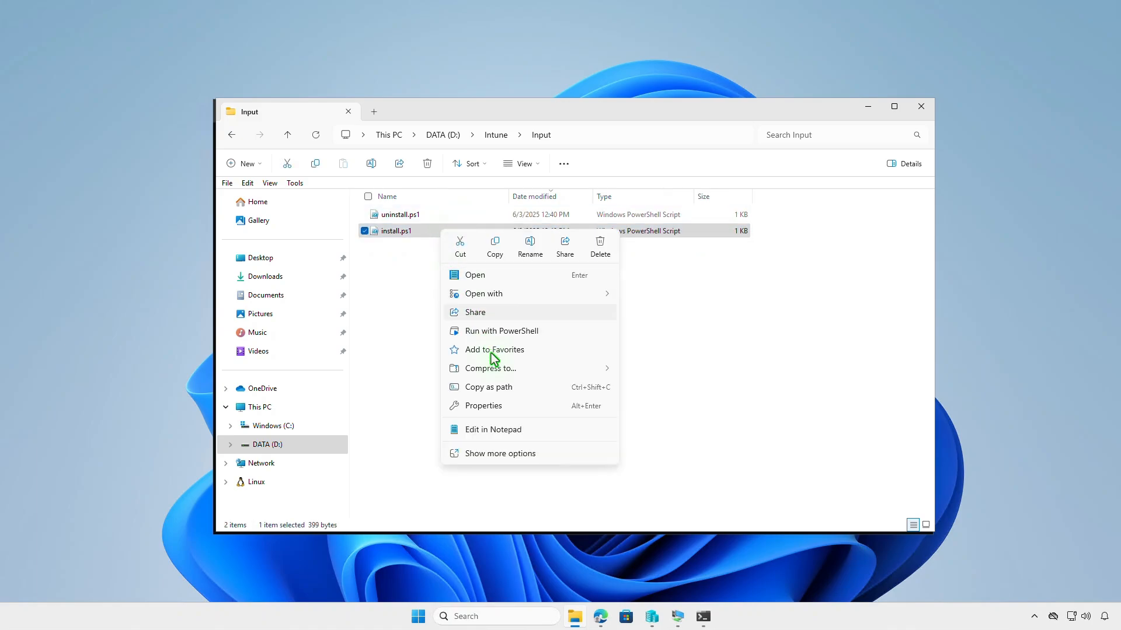
click(503, 392)
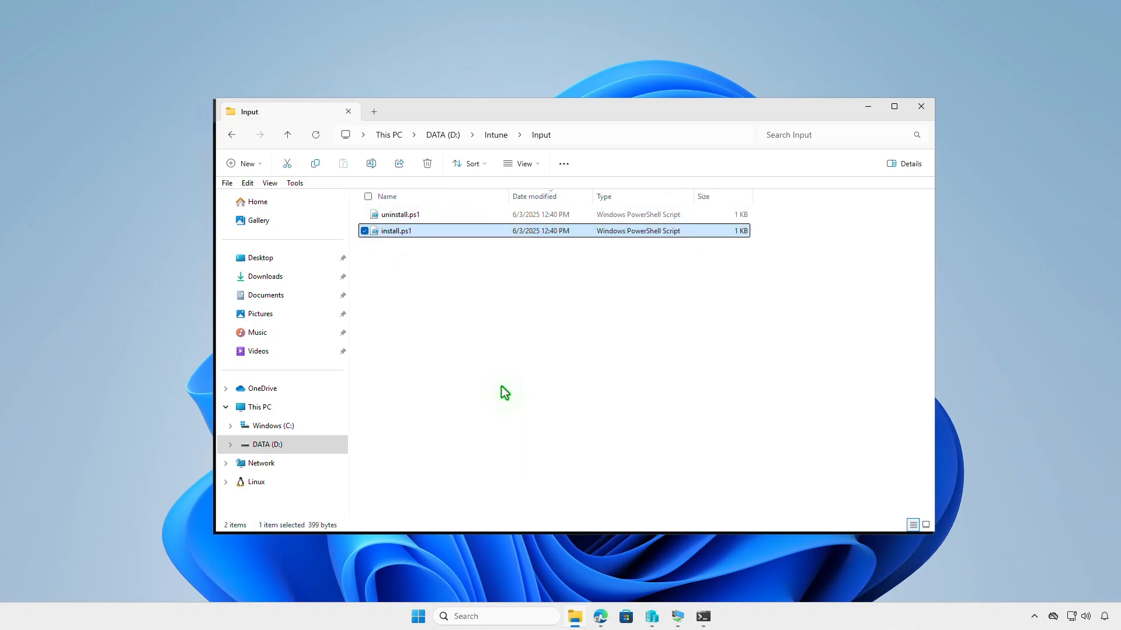
click(703, 616)
key(ctrl+v)
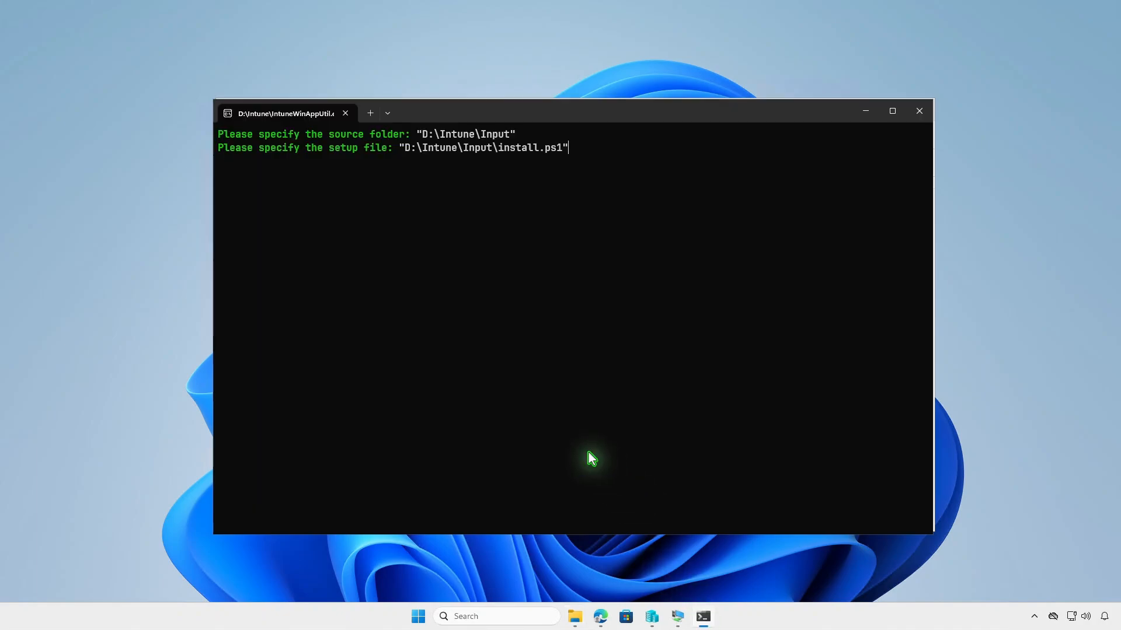
key(Return)
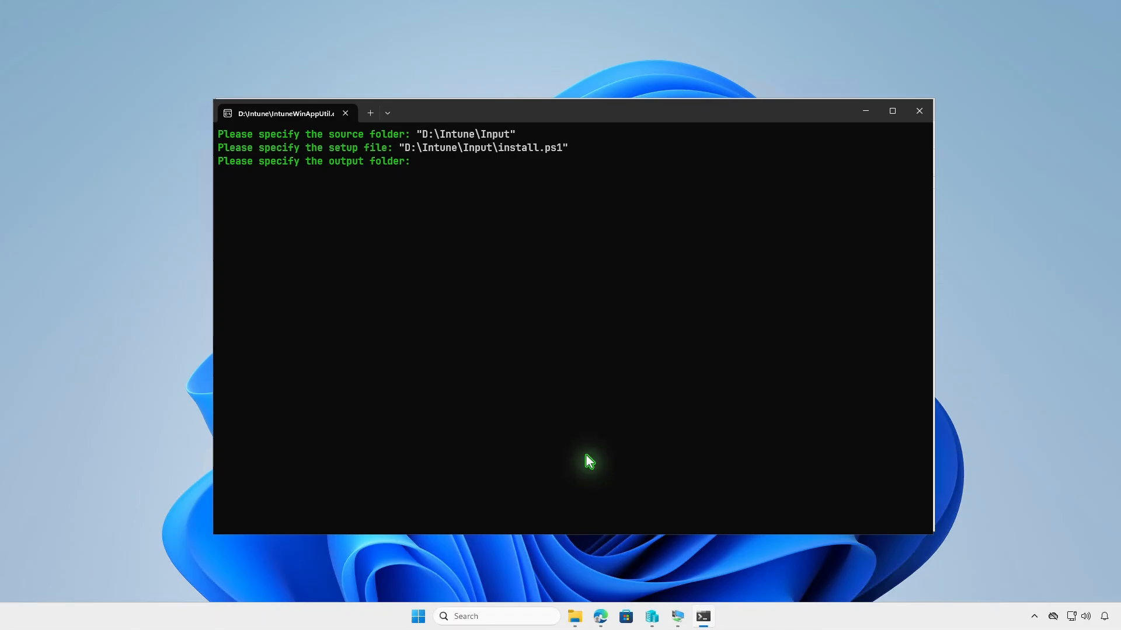
Copy the Output folder's path and specify "D:\Intune\Output" as the output folder in IntuneWinAppUtil.
click(575, 616)
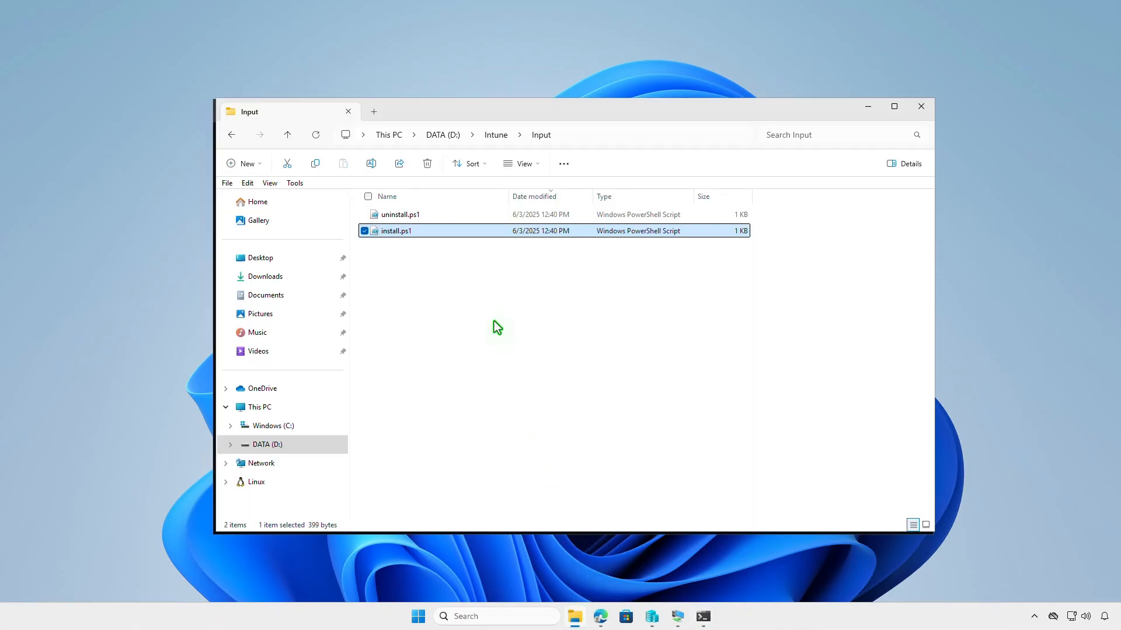
click(491, 136)
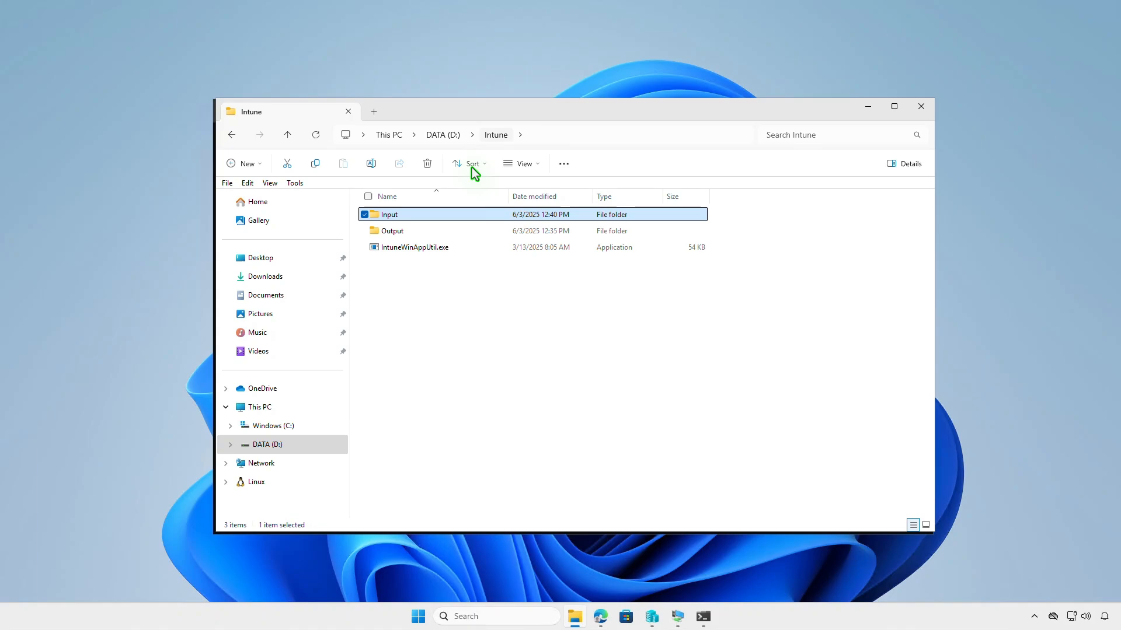
click(441, 232)
right_click(442, 235)
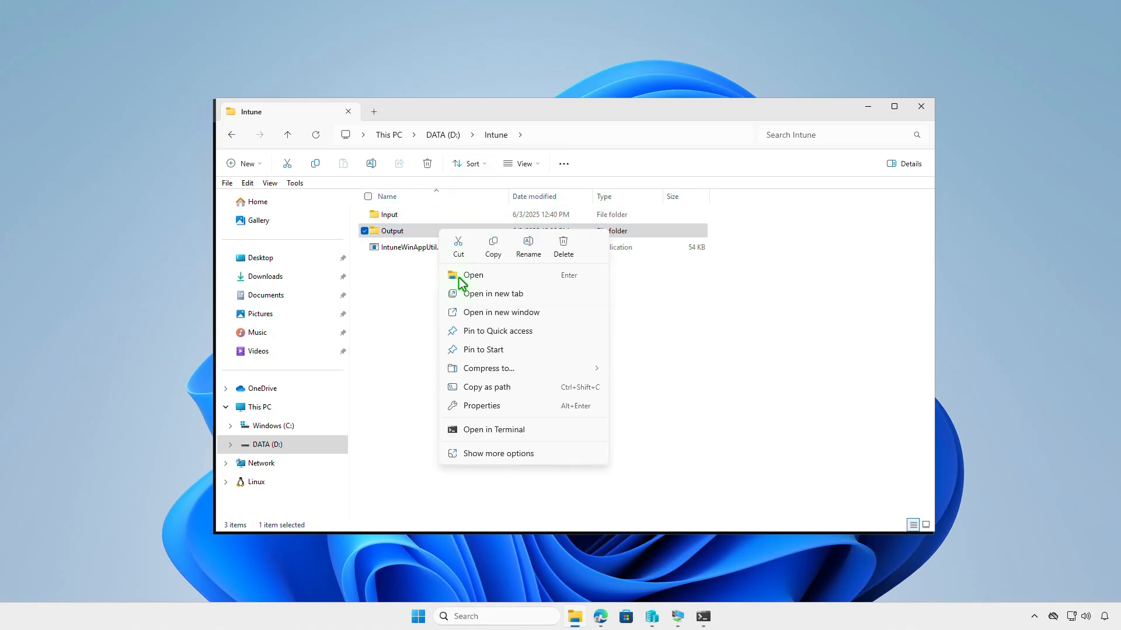
click(509, 389)
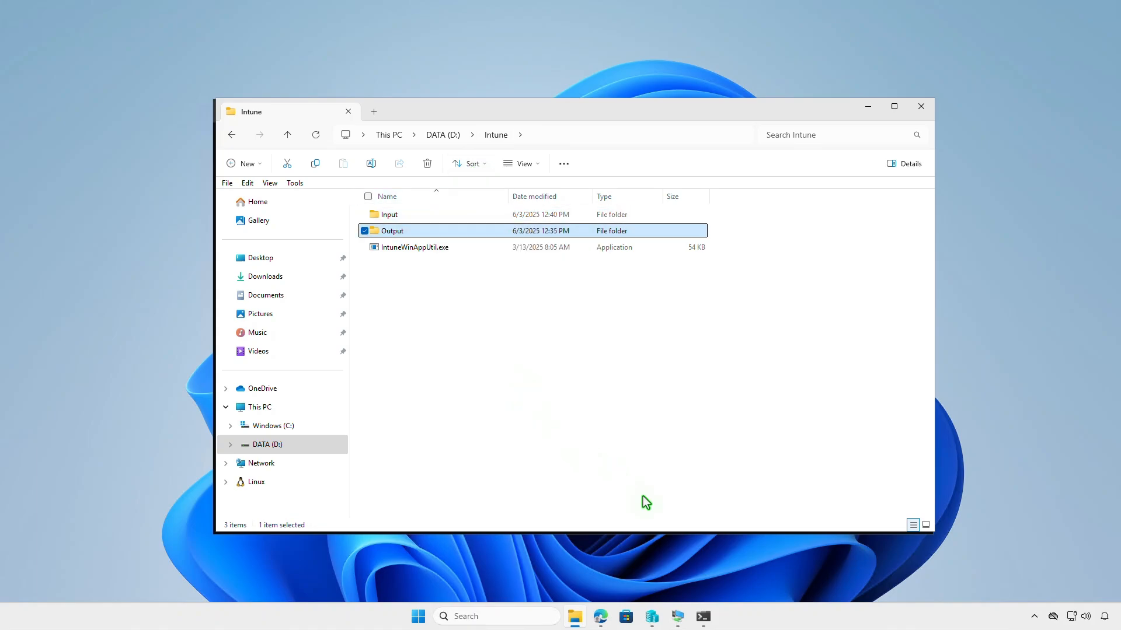
click(702, 617)
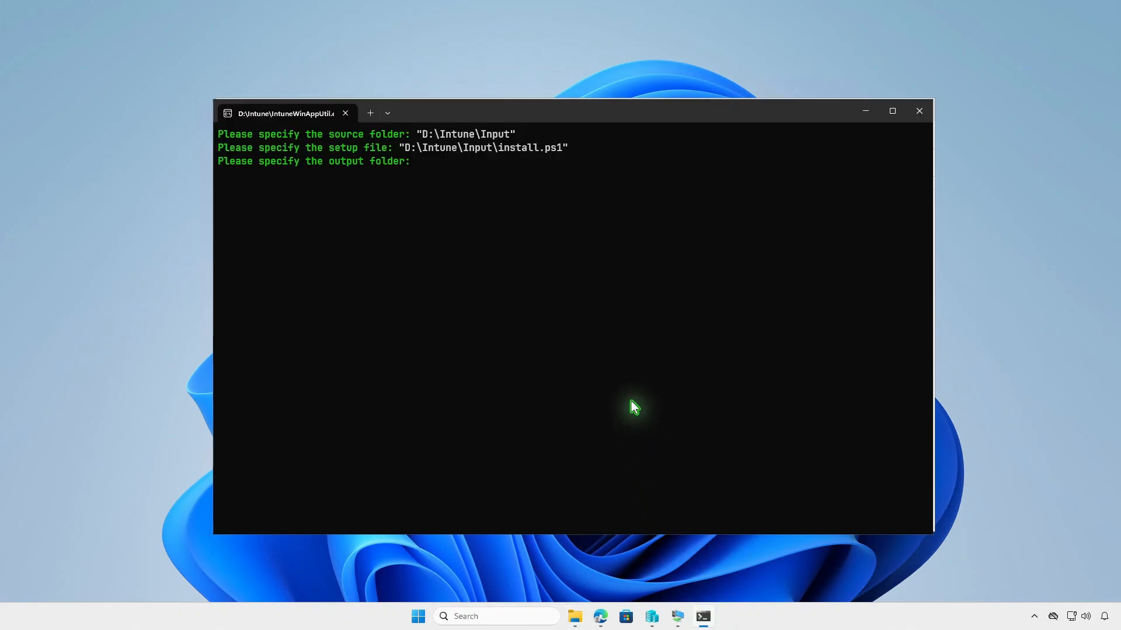
key(ctrl+v)
key(Return)
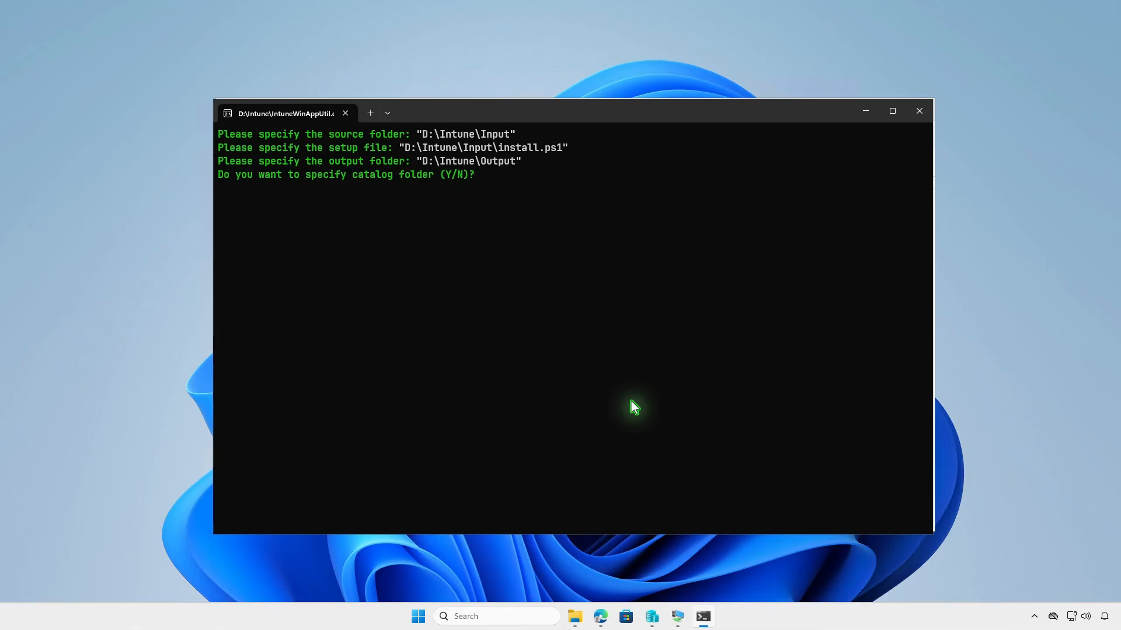
Decline specifying a catalog folder to generate the package, and check the Output folder for the .intunewin file.
text(N)
key(Return)
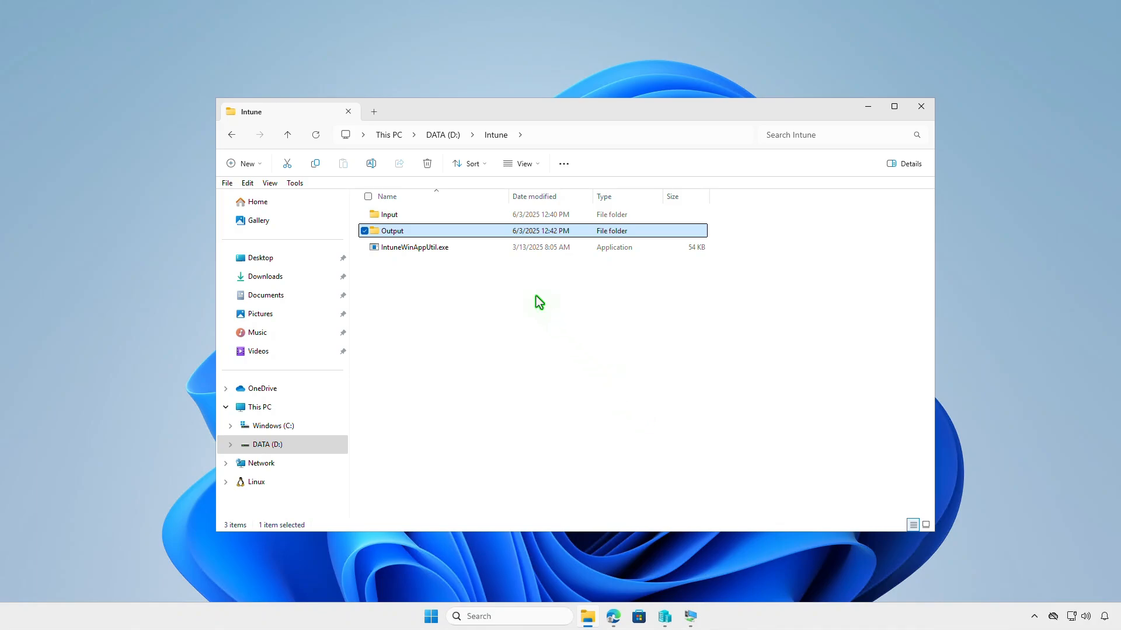
double_click(470, 231)
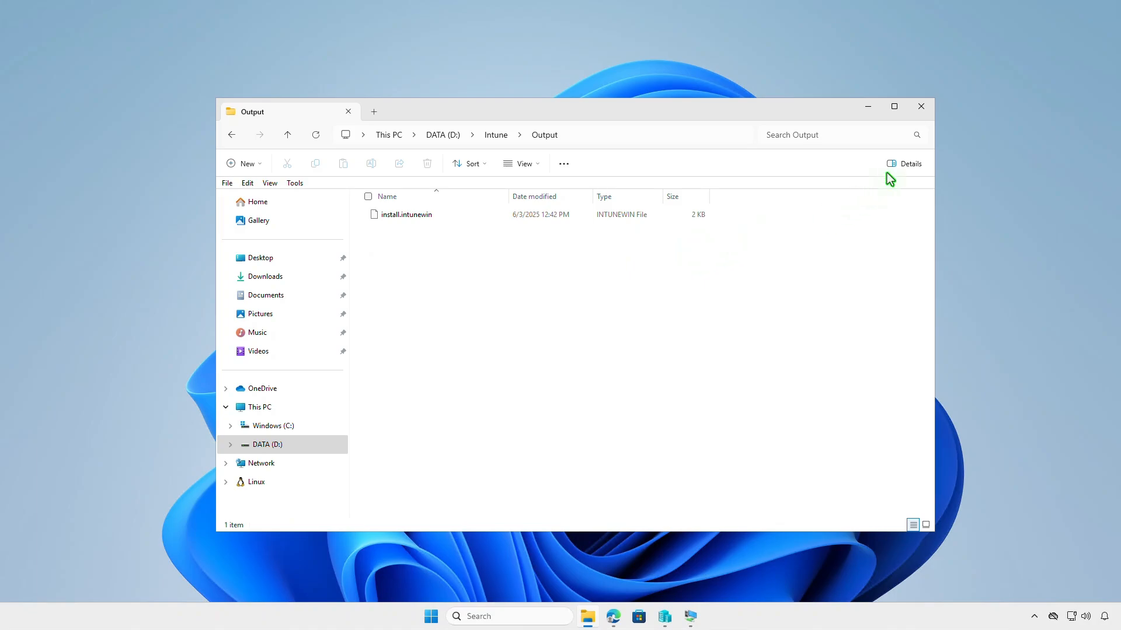
click(868, 107)
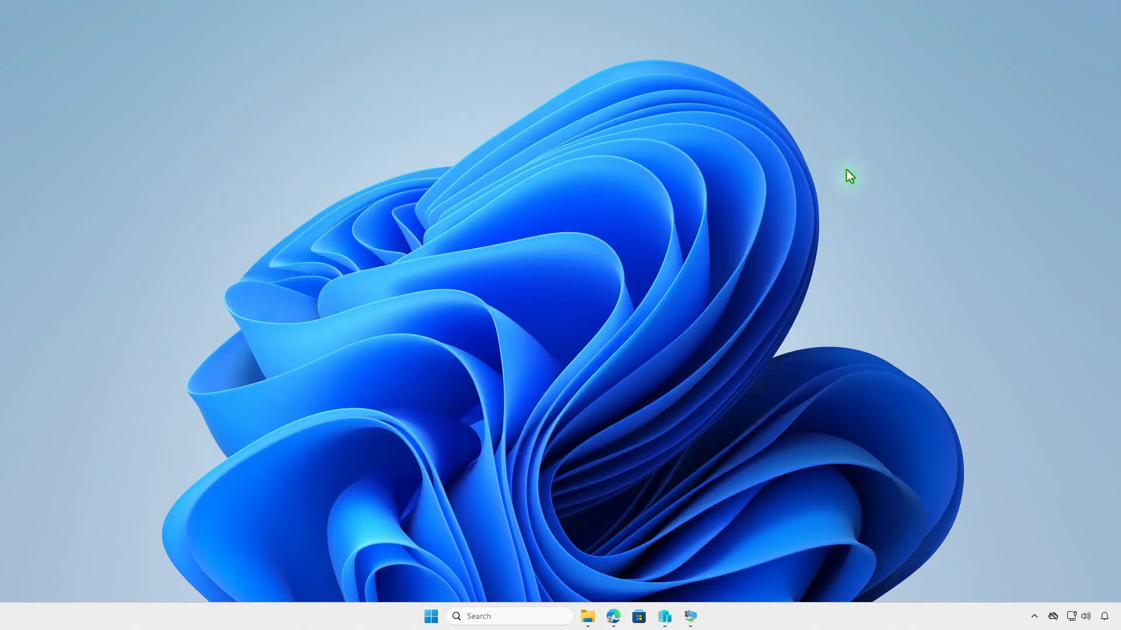
Switch to the Microsoft Intune admin center in Edge and open the Windows apps list.
click(613, 616)
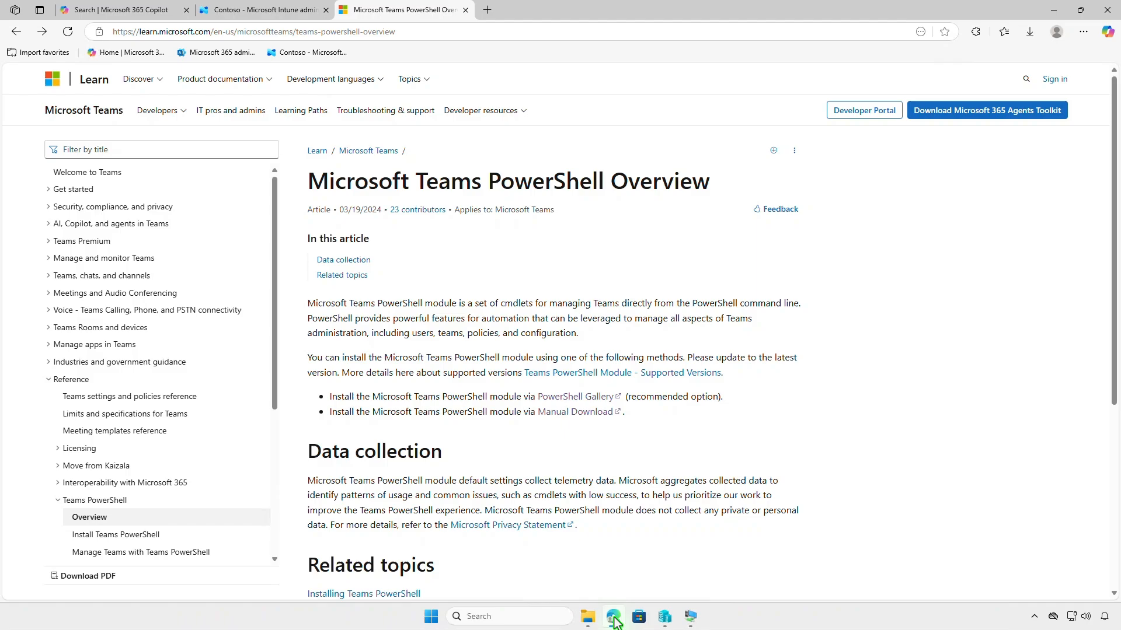
click(278, 14)
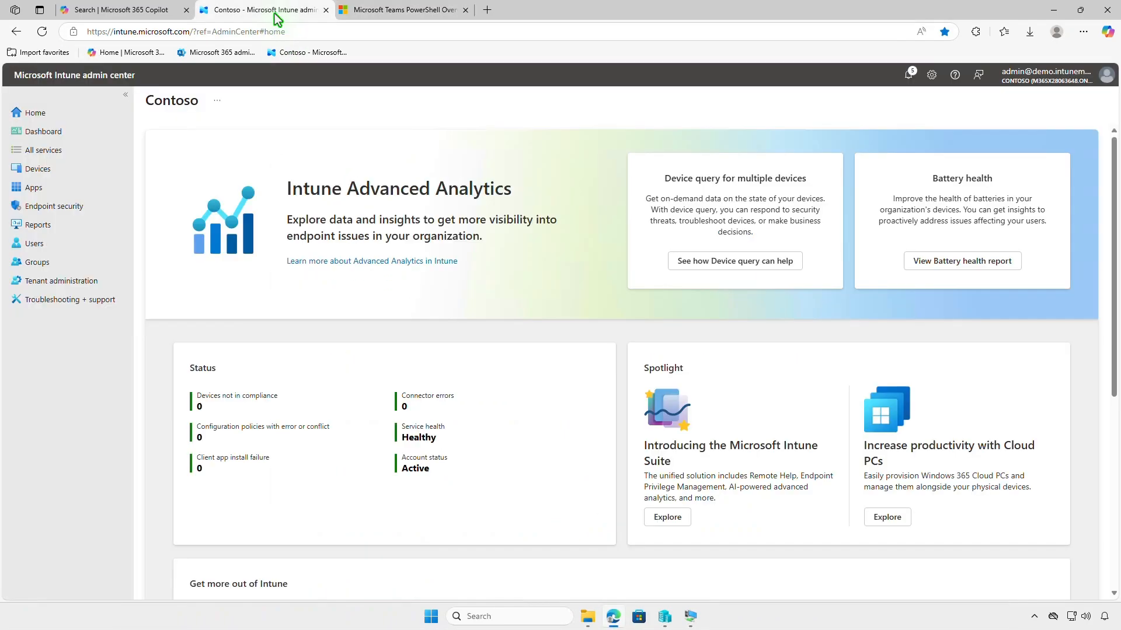
click(80, 195)
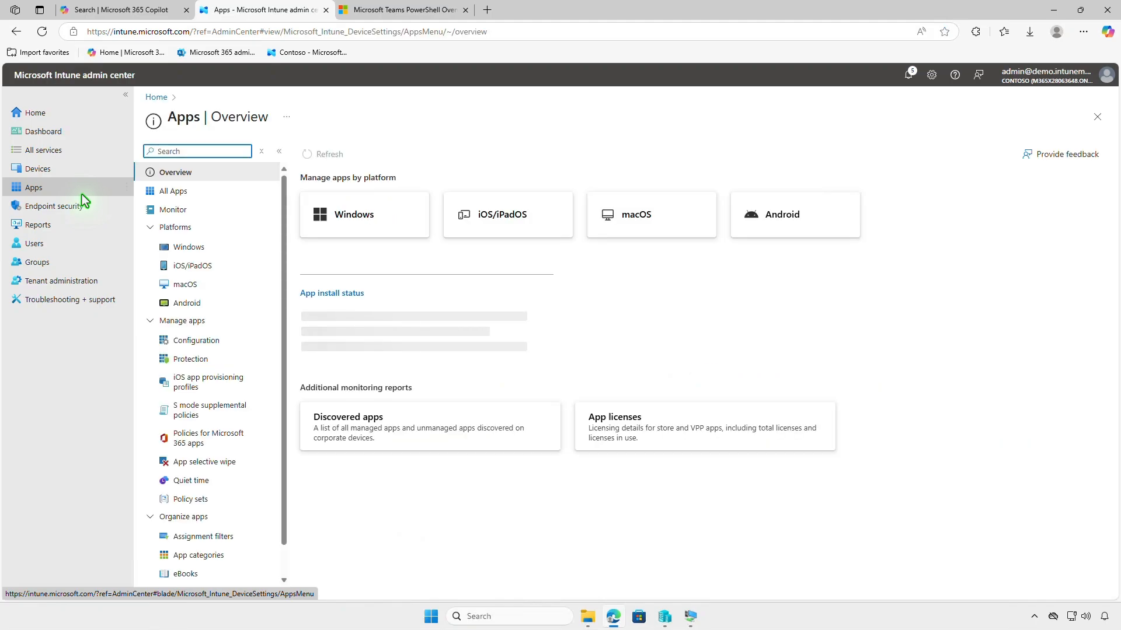
click(219, 247)
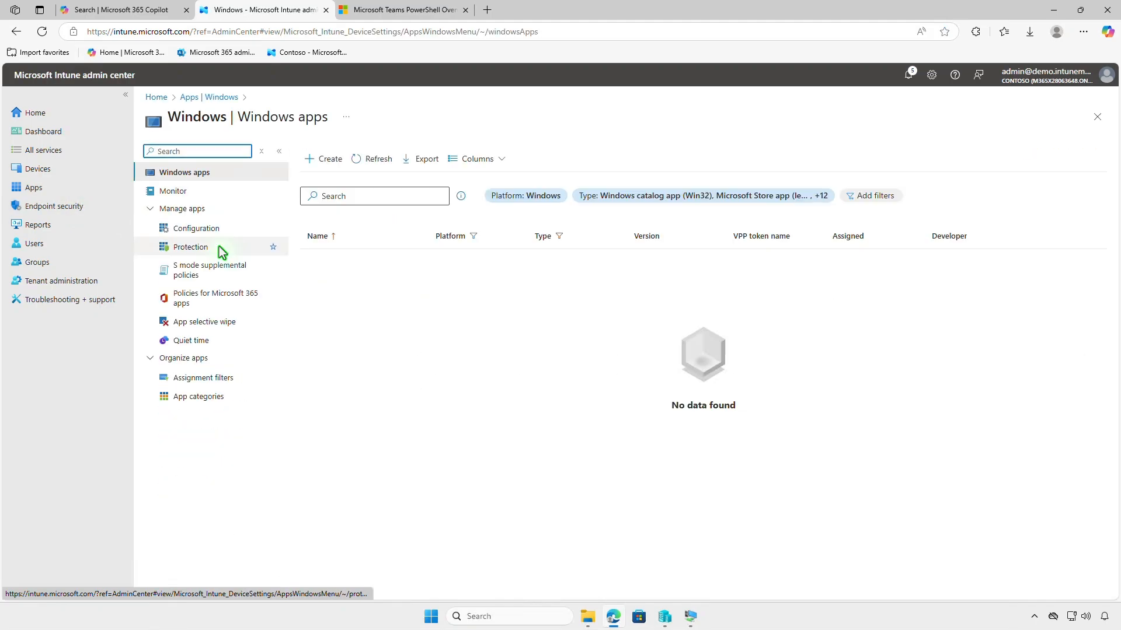
Start creating a new app of type Windows app (Win32).
click(330, 161)
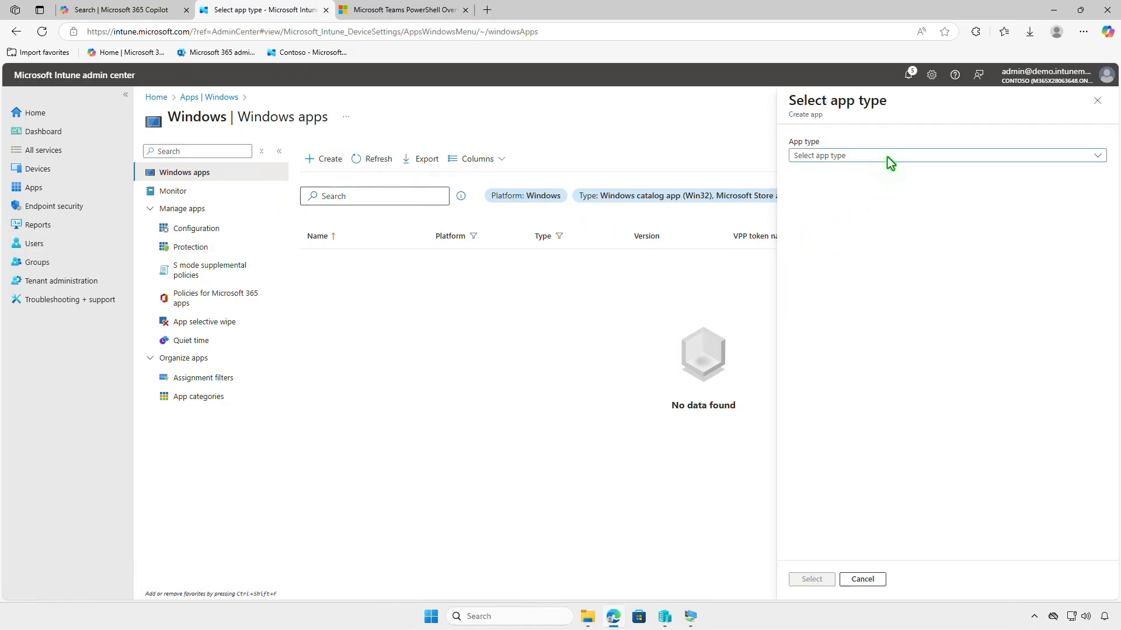
click(887, 153)
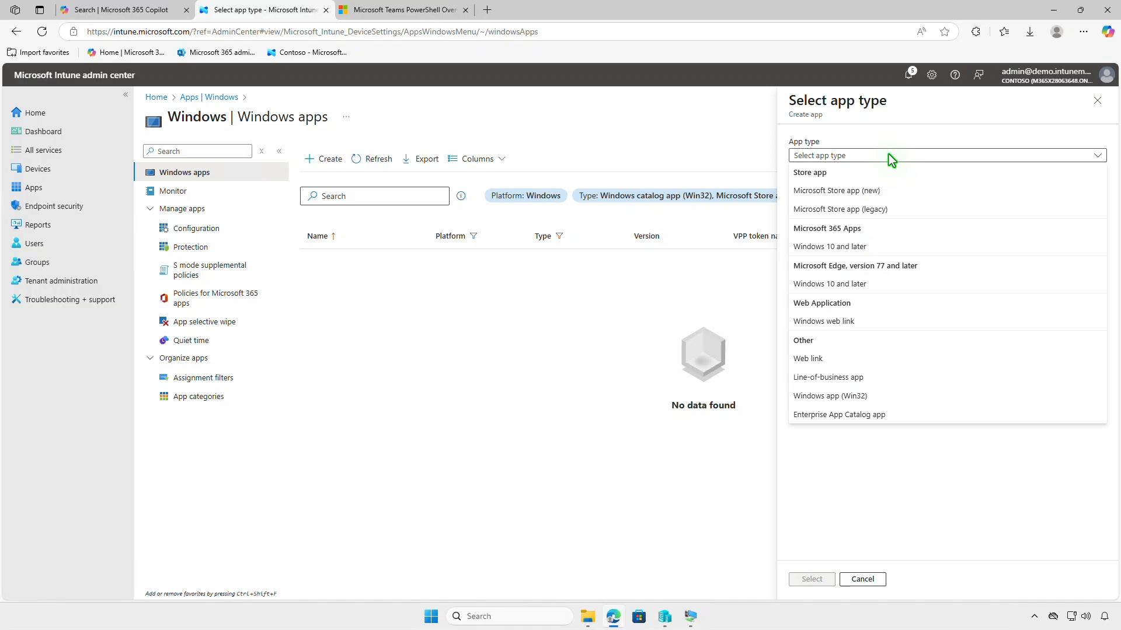
click(902, 398)
click(811, 579)
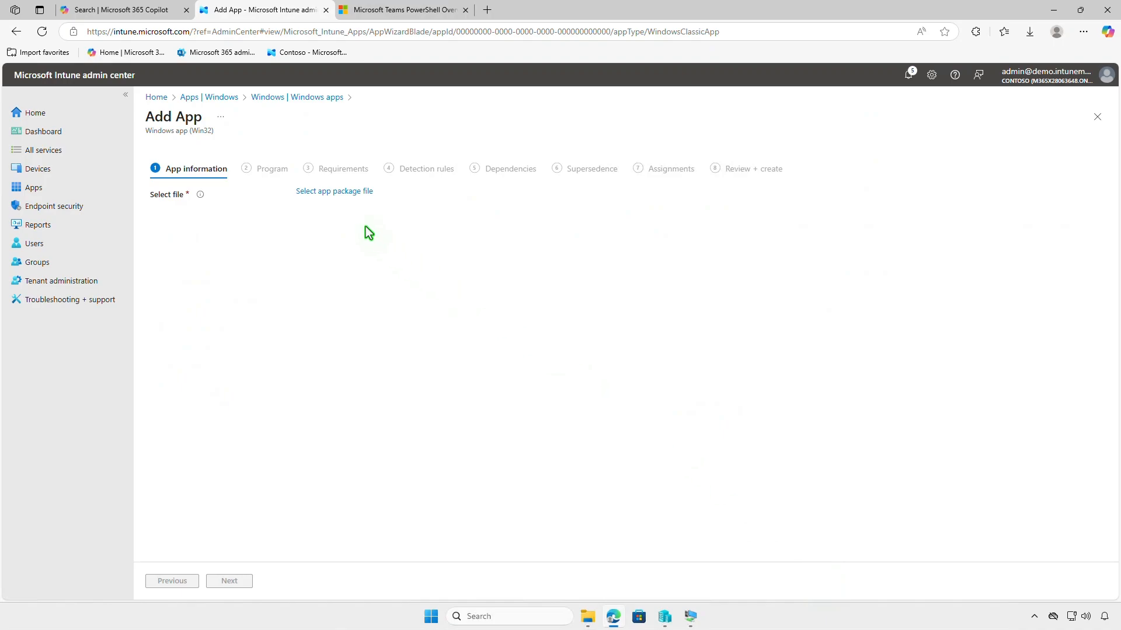
Choose install.intunewin from D:\Intune\Output as the app package file and accept it.
click(345, 192)
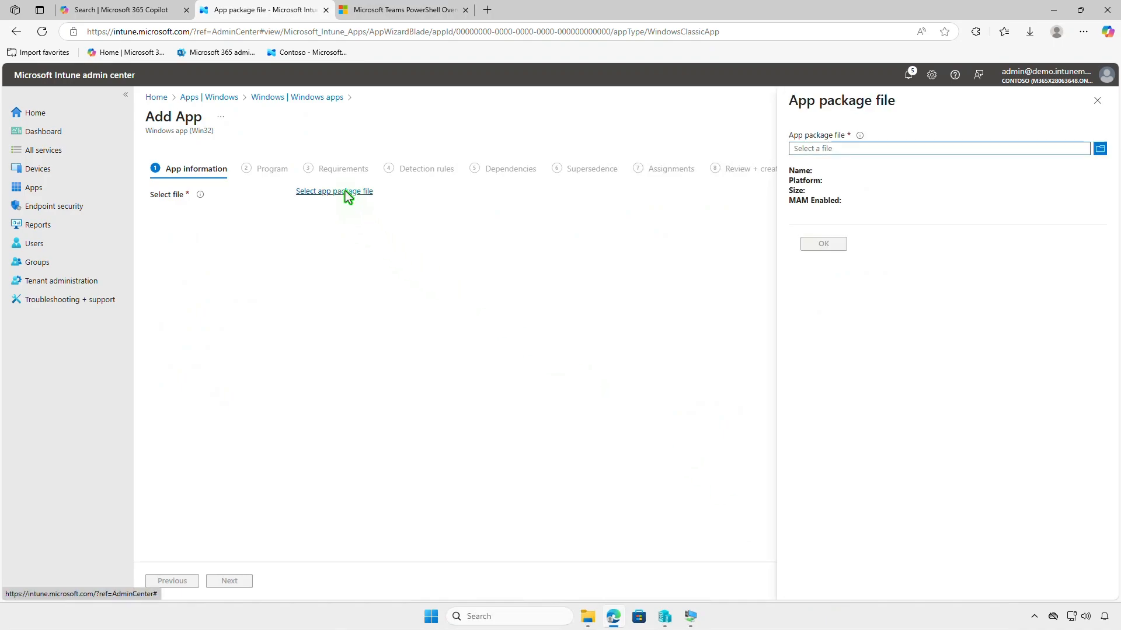
click(894, 148)
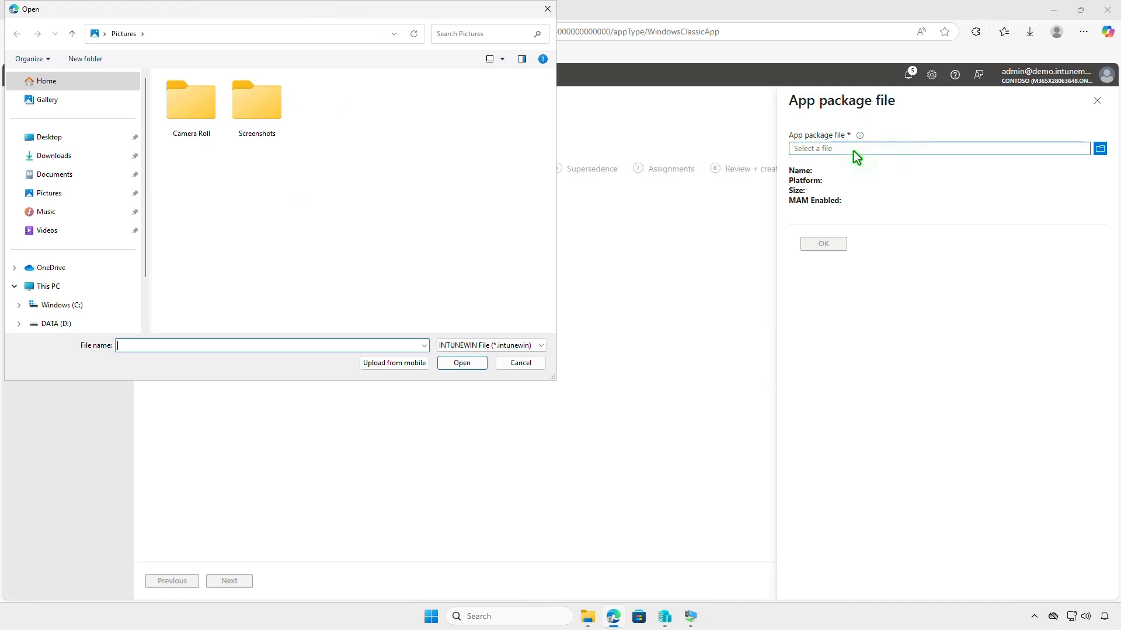
click(76, 287)
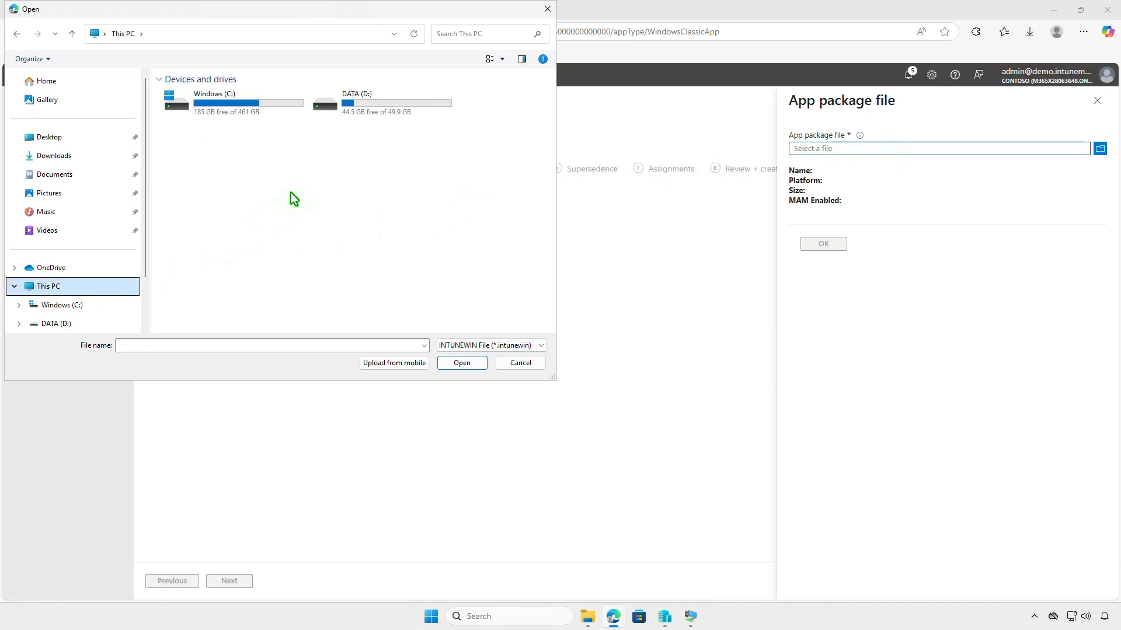
double_click(375, 114)
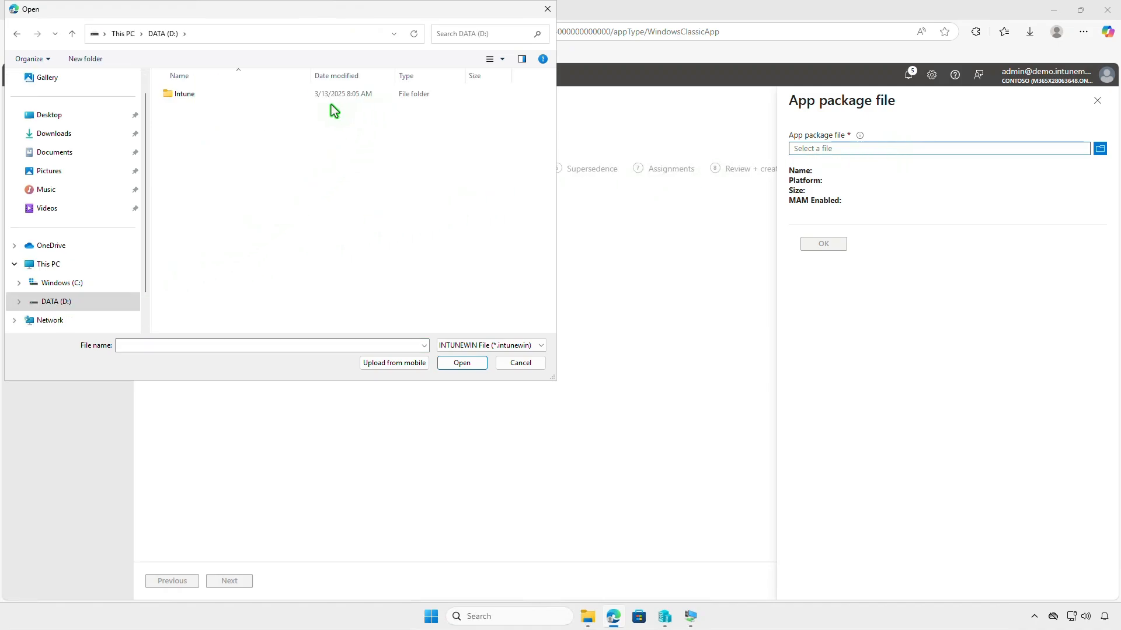
double_click(283, 95)
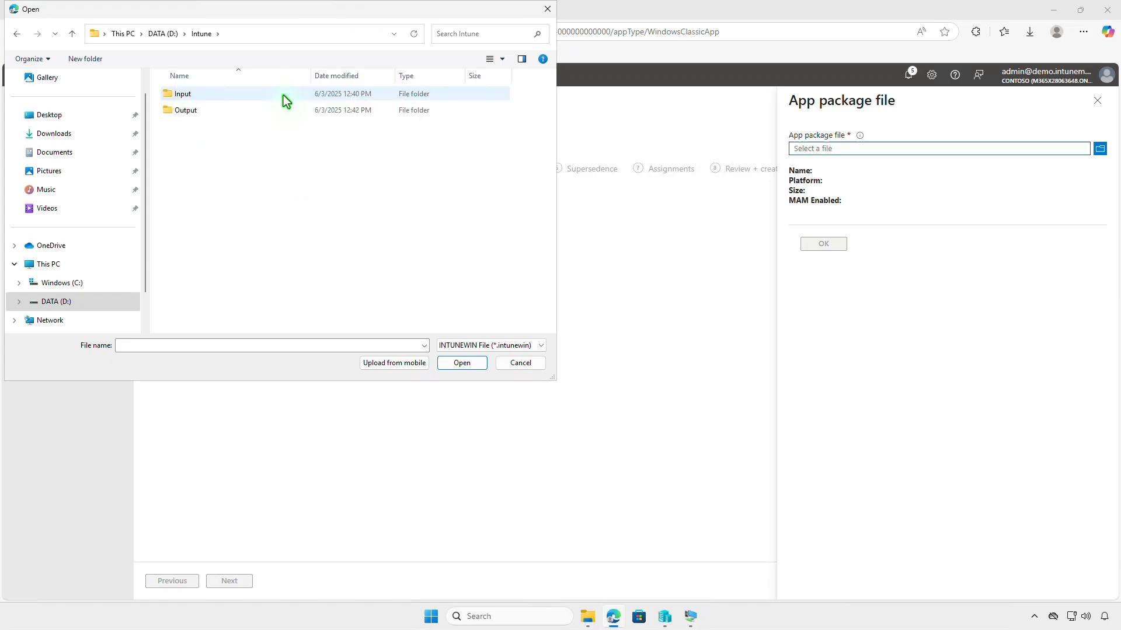
double_click(282, 107)
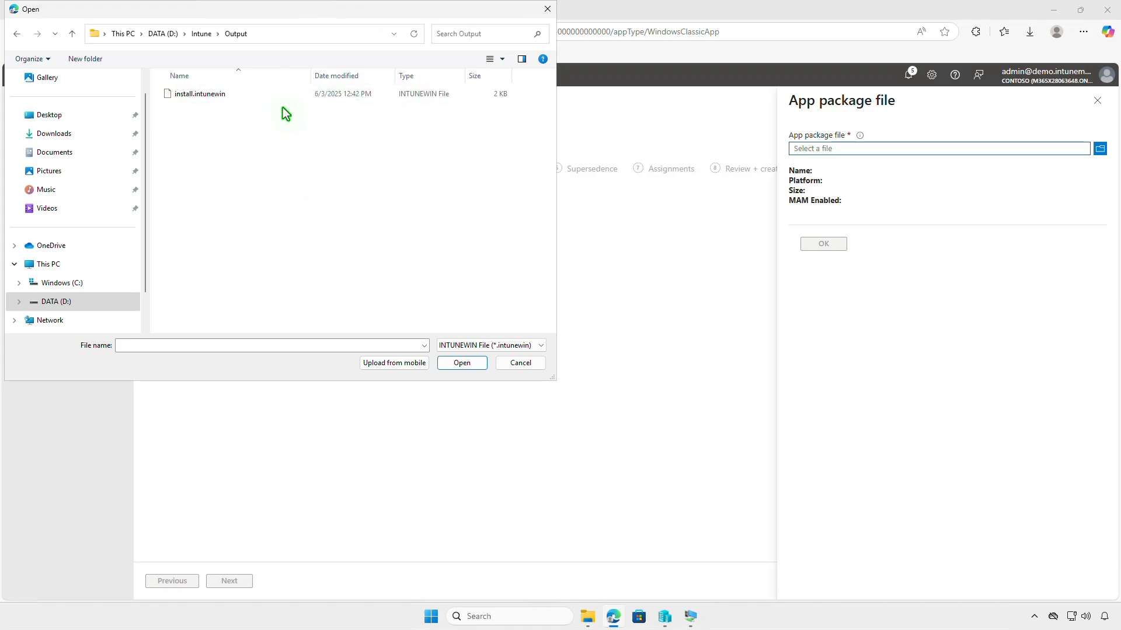
click(262, 96)
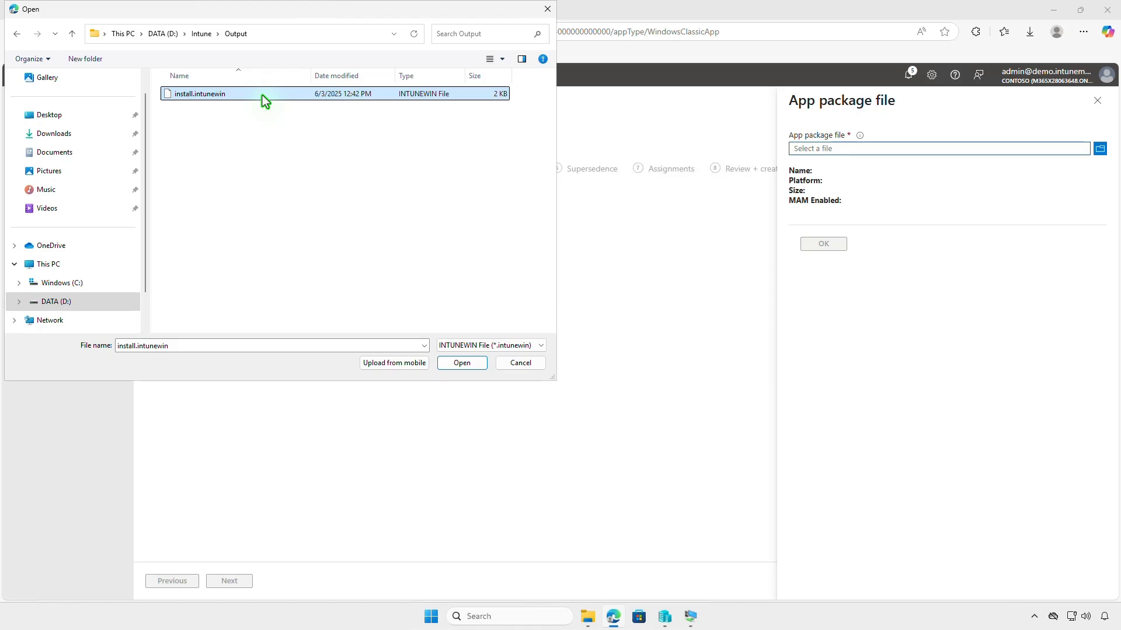
click(459, 363)
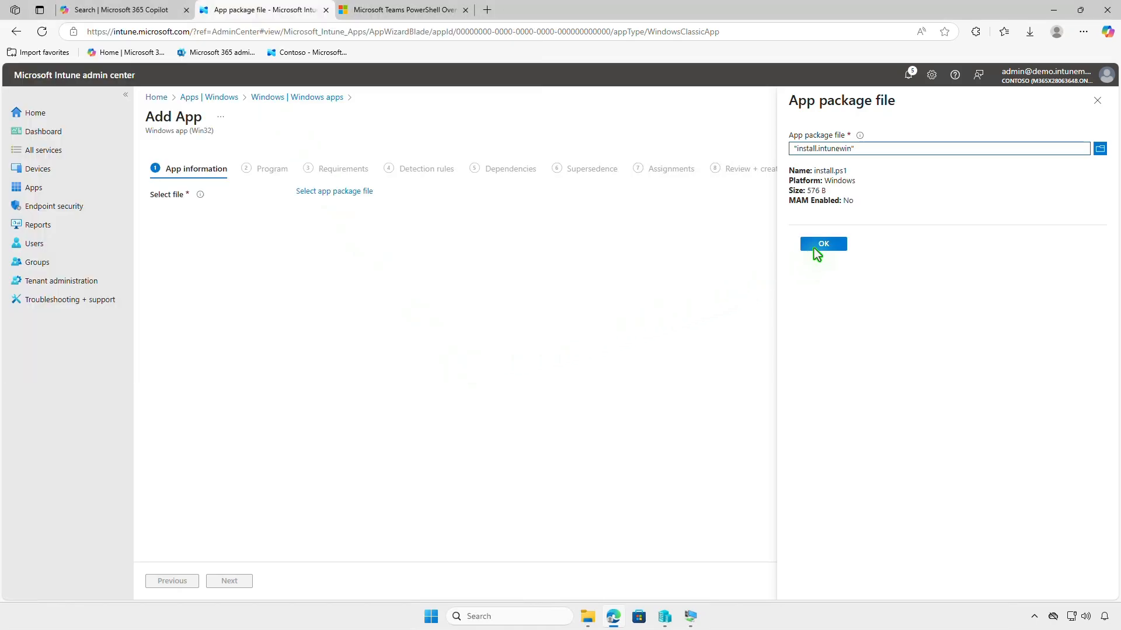
click(821, 244)
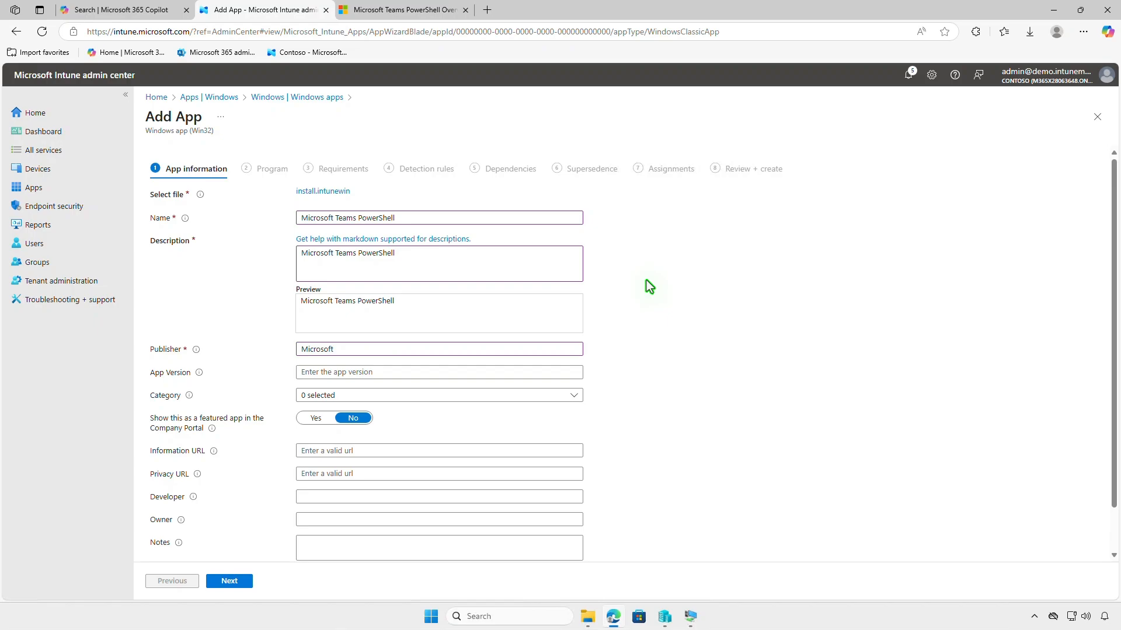
Set the name and description to Microsoft Teams PowerShell, publisher to Microsoft, and enter the powershell.exe install and uninstall commands.
click(248, 580)
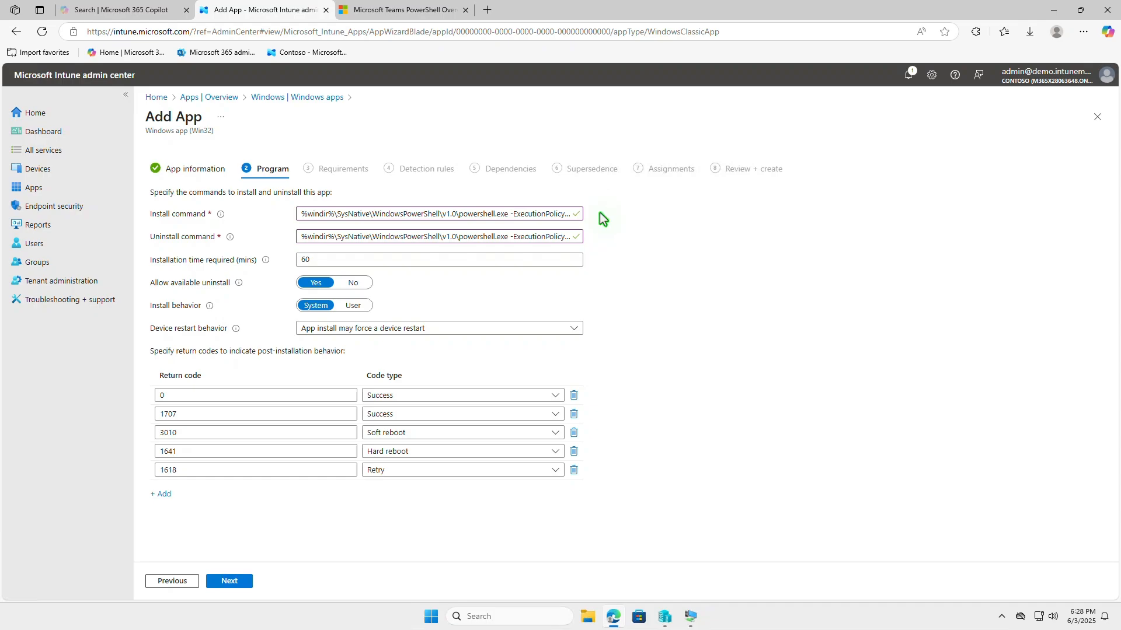
click(243, 585)
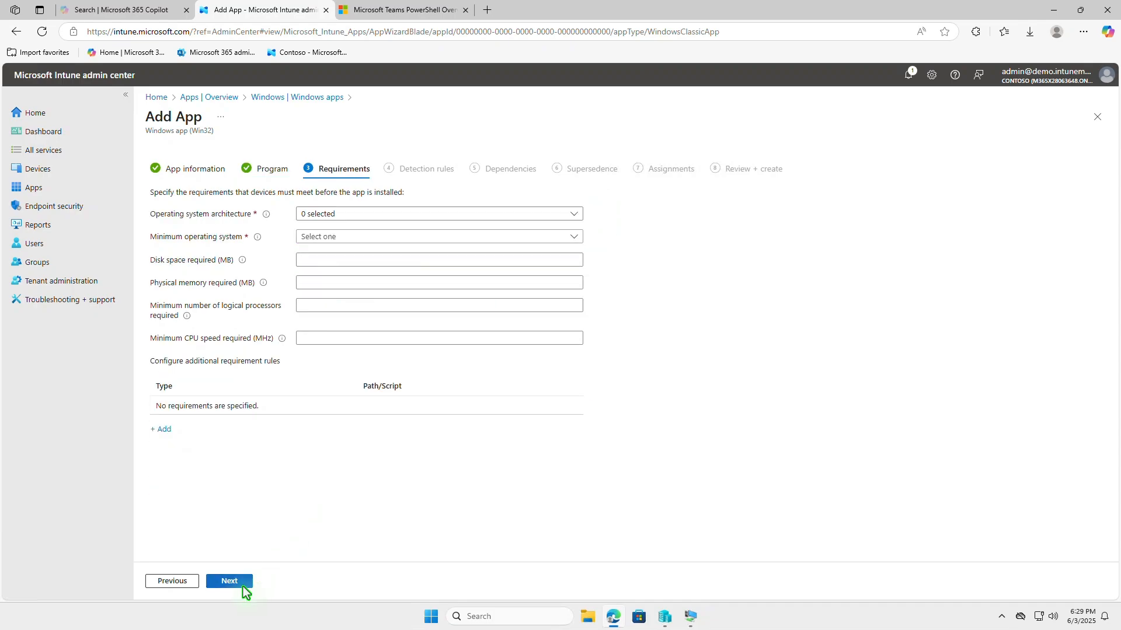
Set the requirements to 64-bit operating system architecture and Windows 10 1607 as the minimum operating system, and continue to Detection rules.
click(400, 213)
click(339, 236)
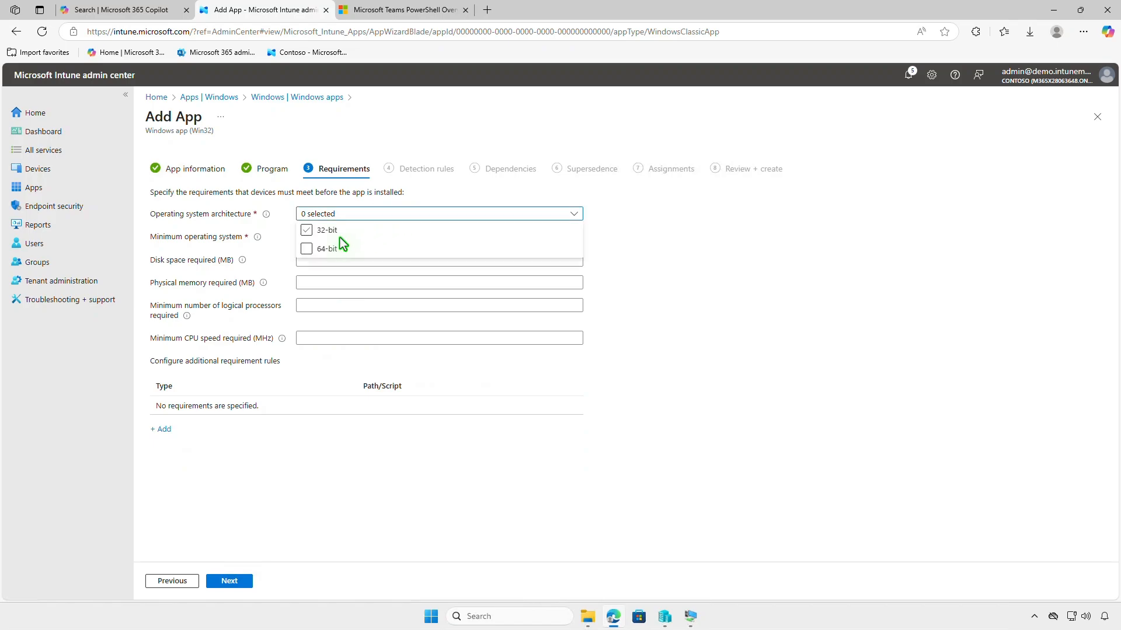
click(310, 250)
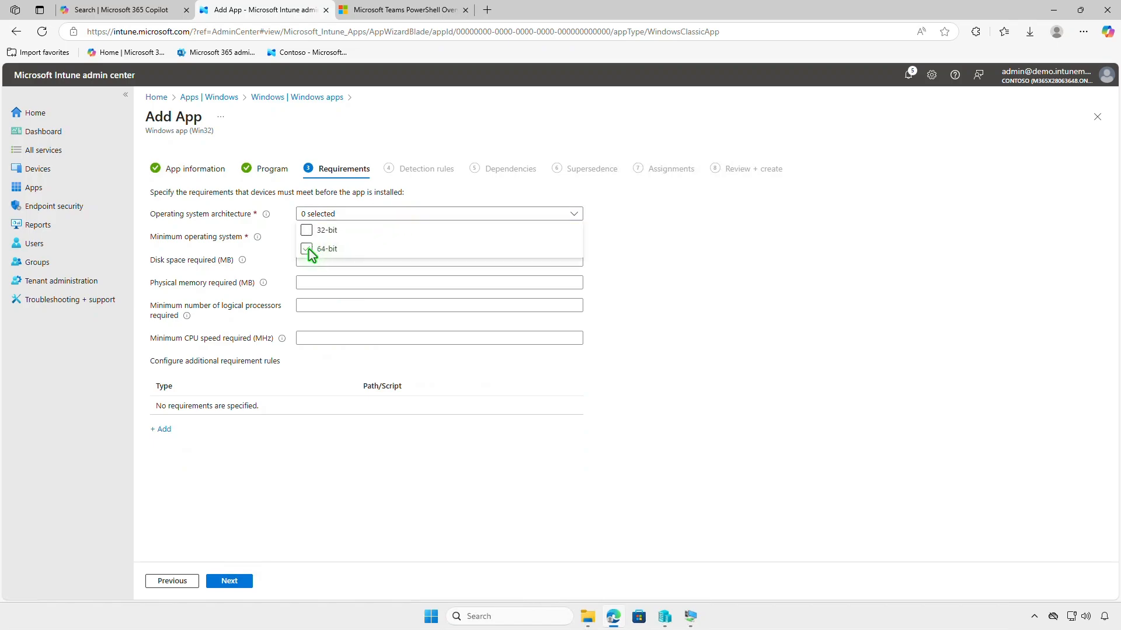
click(277, 258)
click(355, 237)
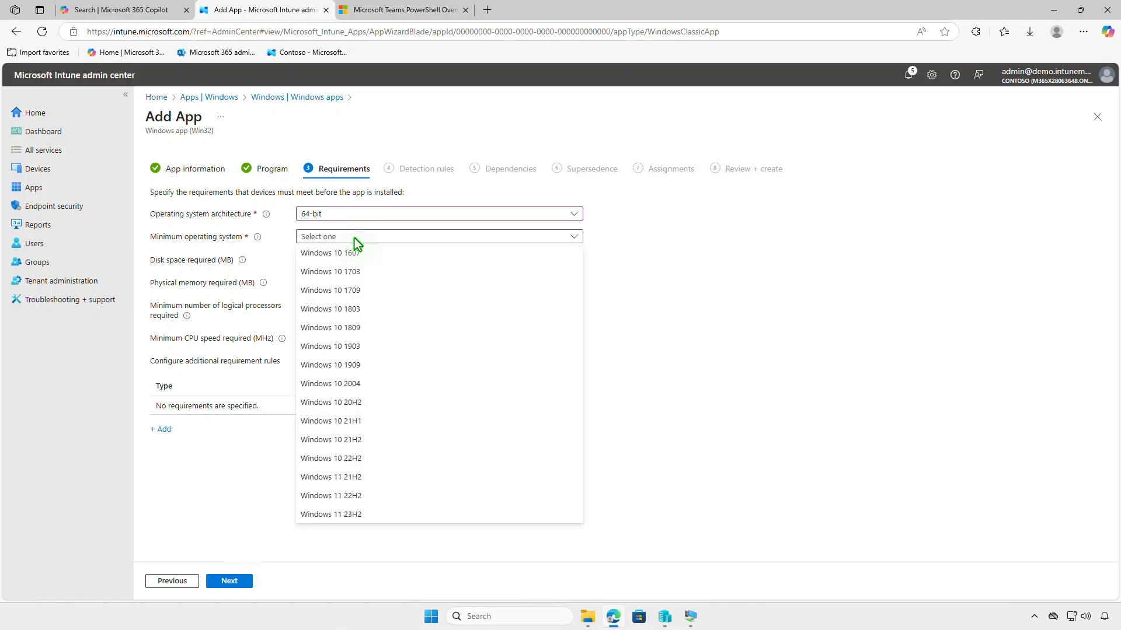
click(359, 253)
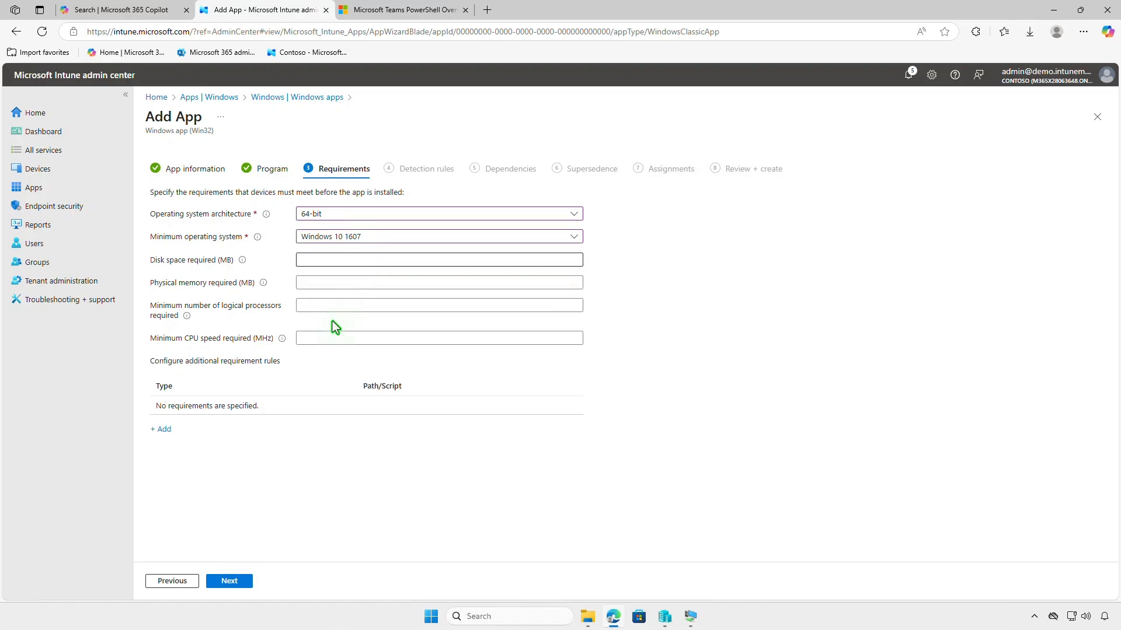
click(245, 582)
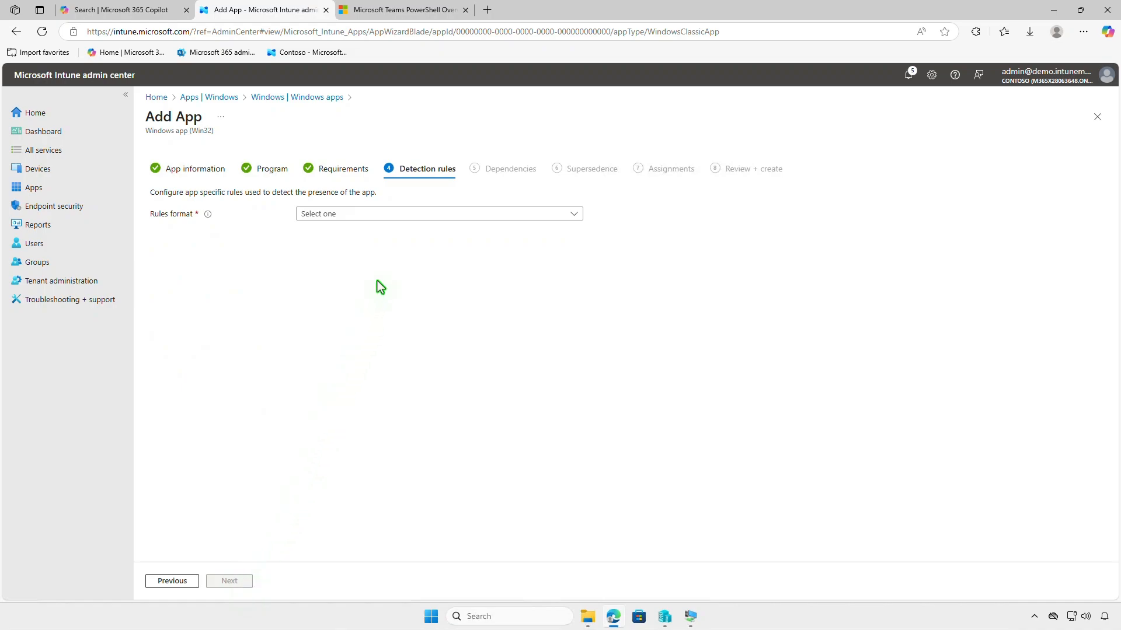
Manually configure a File detection rule for MicrosoftTeams in %ProgramFiles%\WindowsPowerShell\Modules with the method File or folder exists, and continue to Dependencies.
click(428, 213)
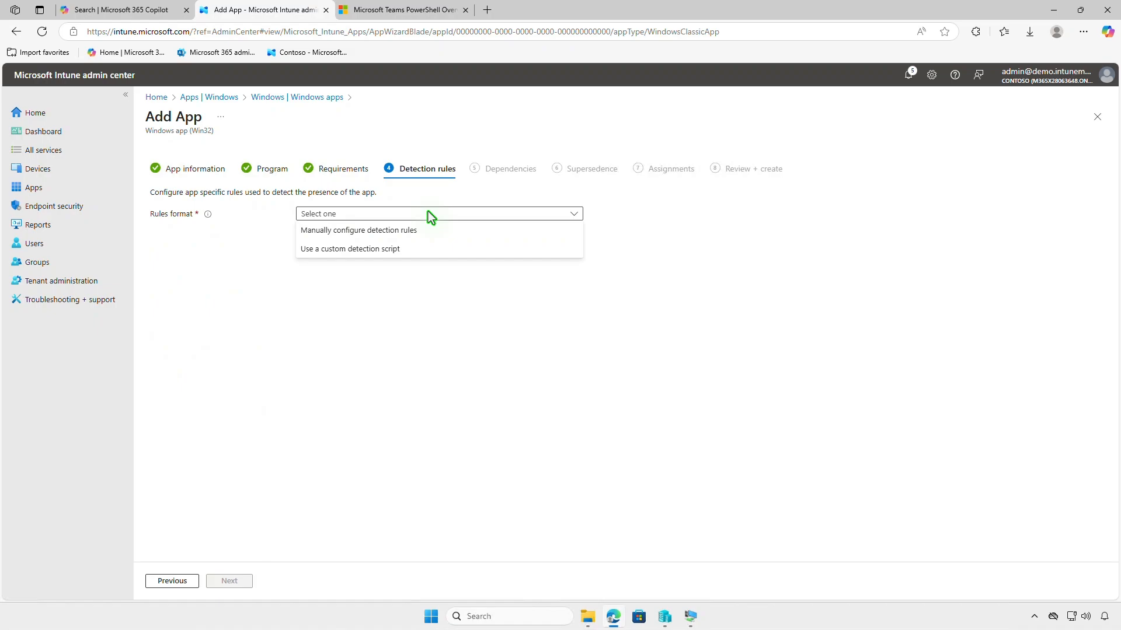
click(431, 232)
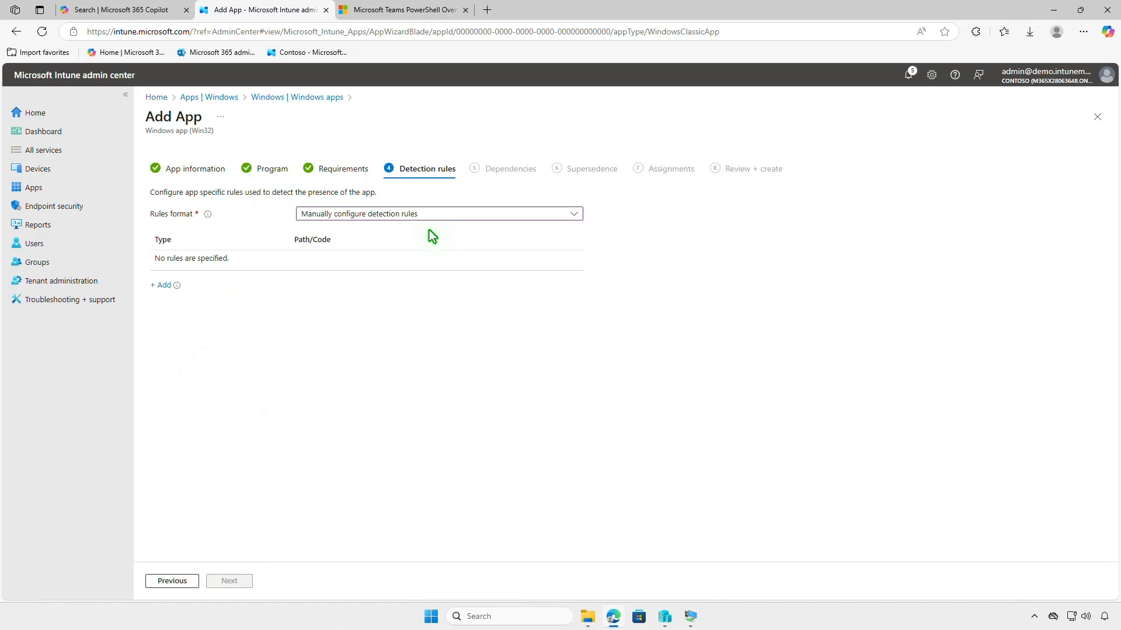
click(162, 287)
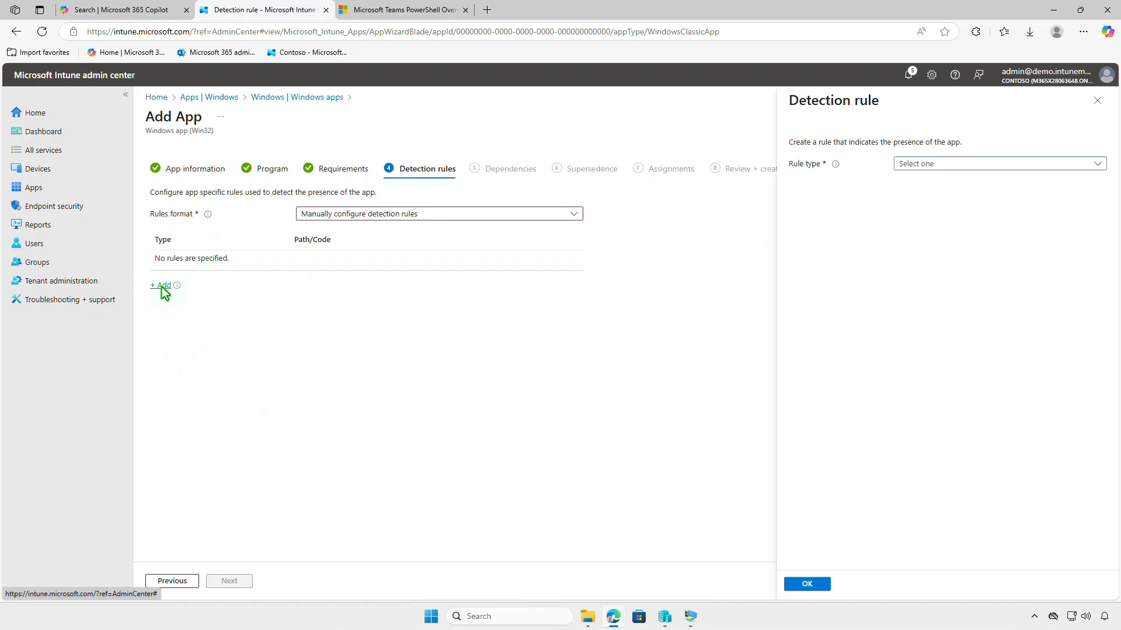
click(996, 162)
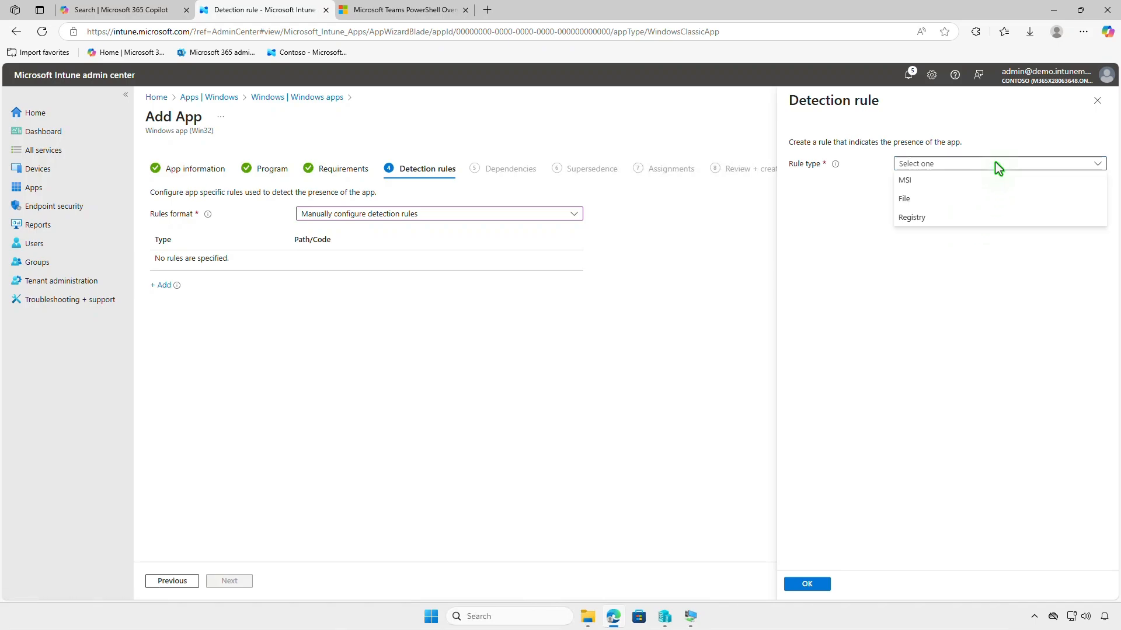
click(999, 198)
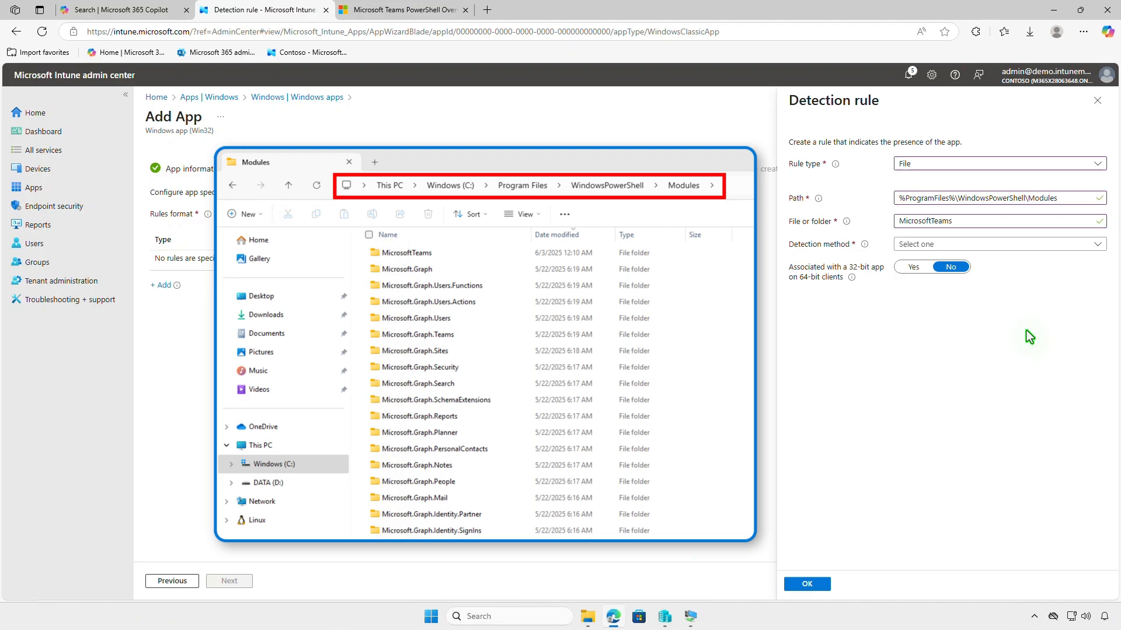
click(996, 248)
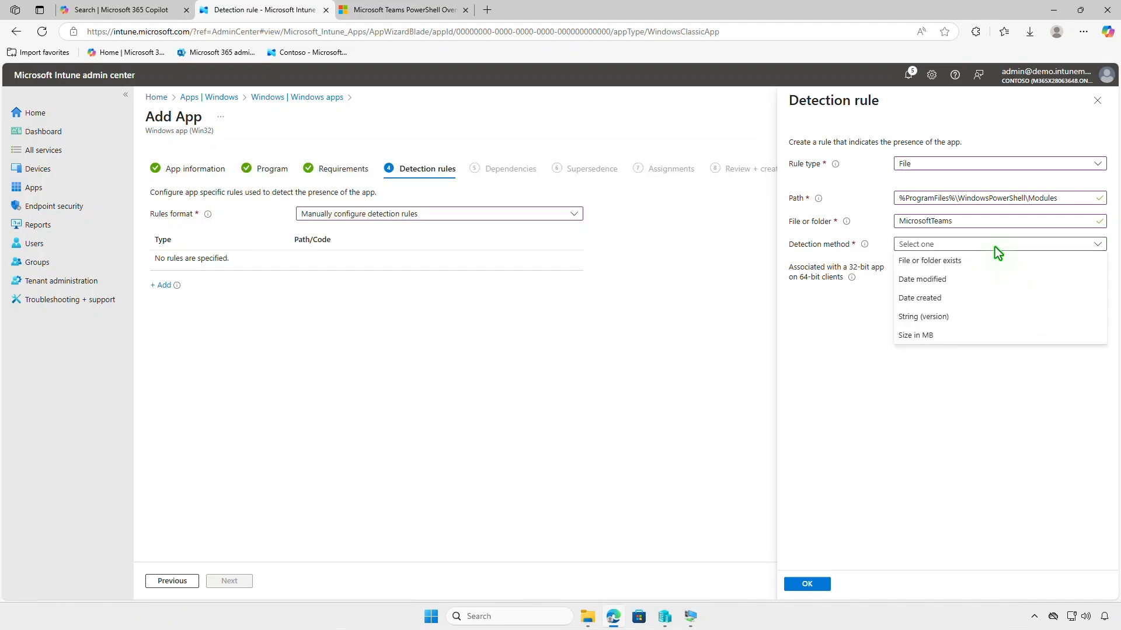
click(927, 261)
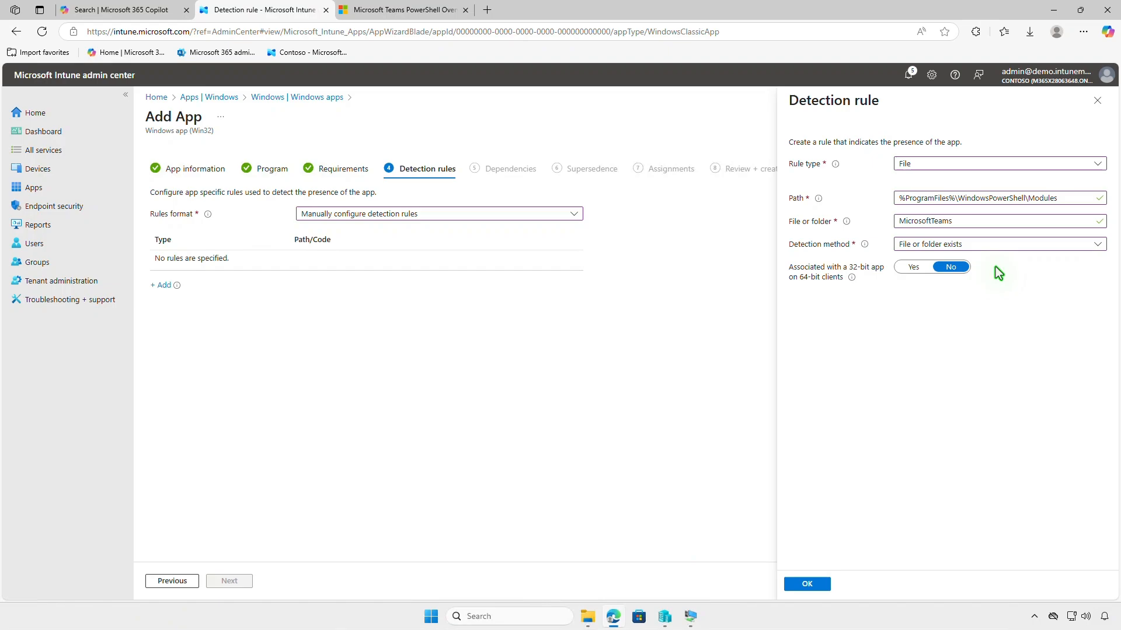
click(807, 584)
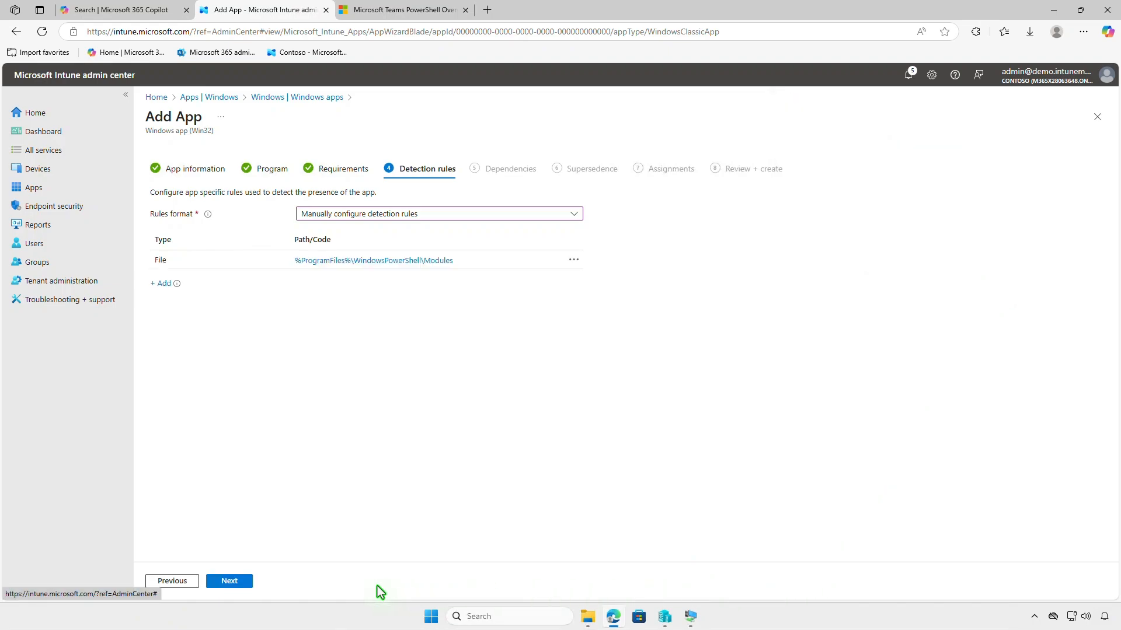
click(244, 582)
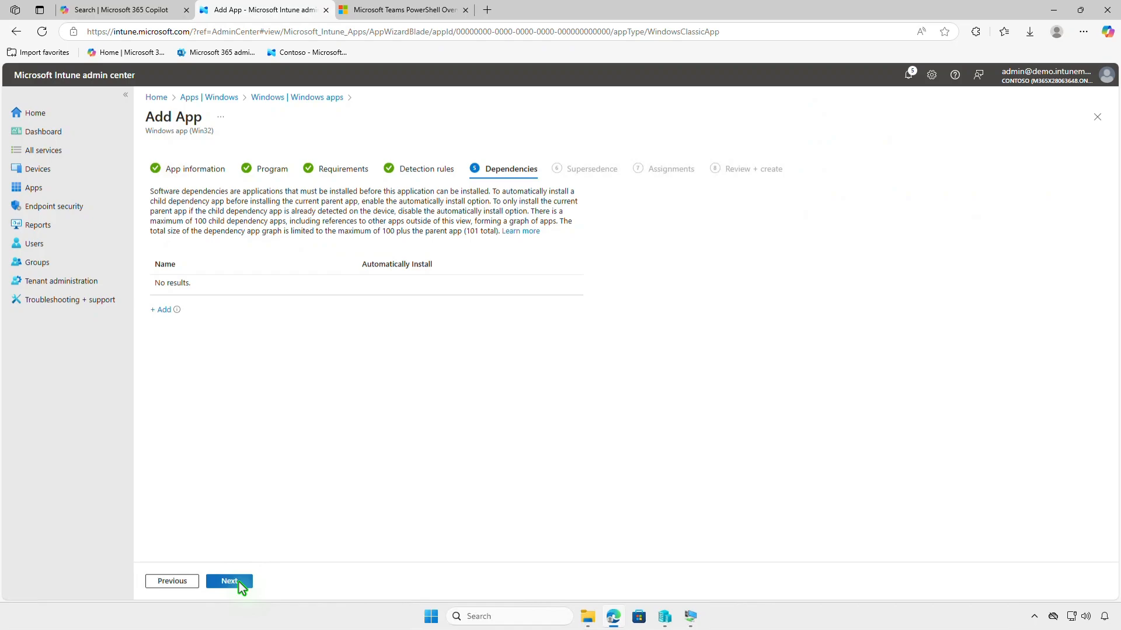
Leave Dependencies and Supersedence empty, and assign the app as Required to the Test_Devices group.
click(241, 583)
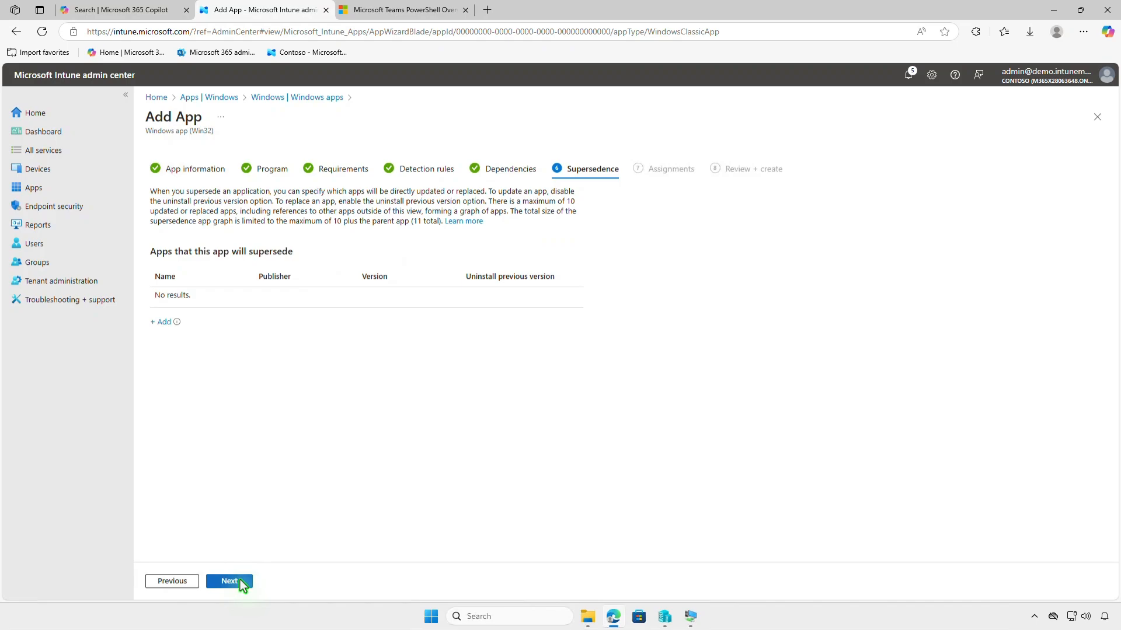
click(240, 580)
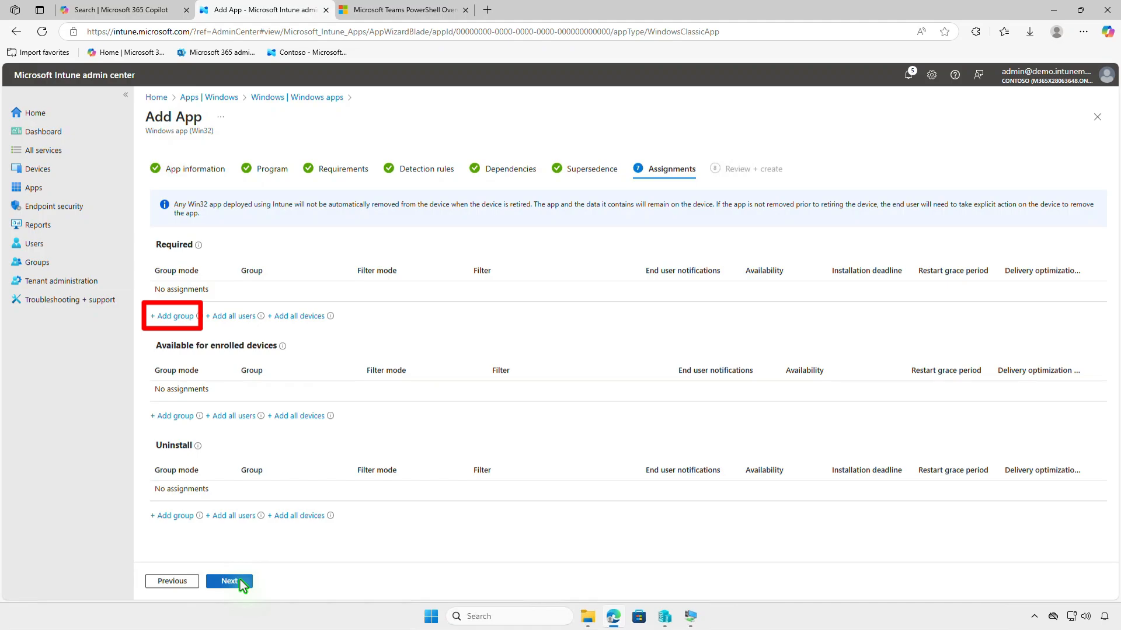
click(185, 317)
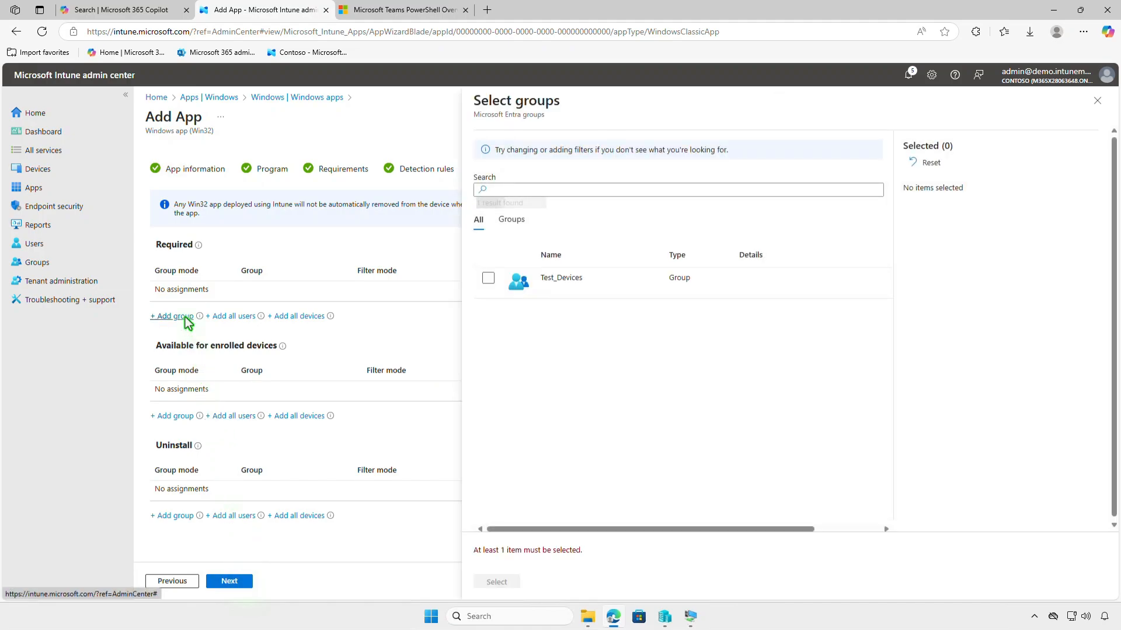
click(488, 279)
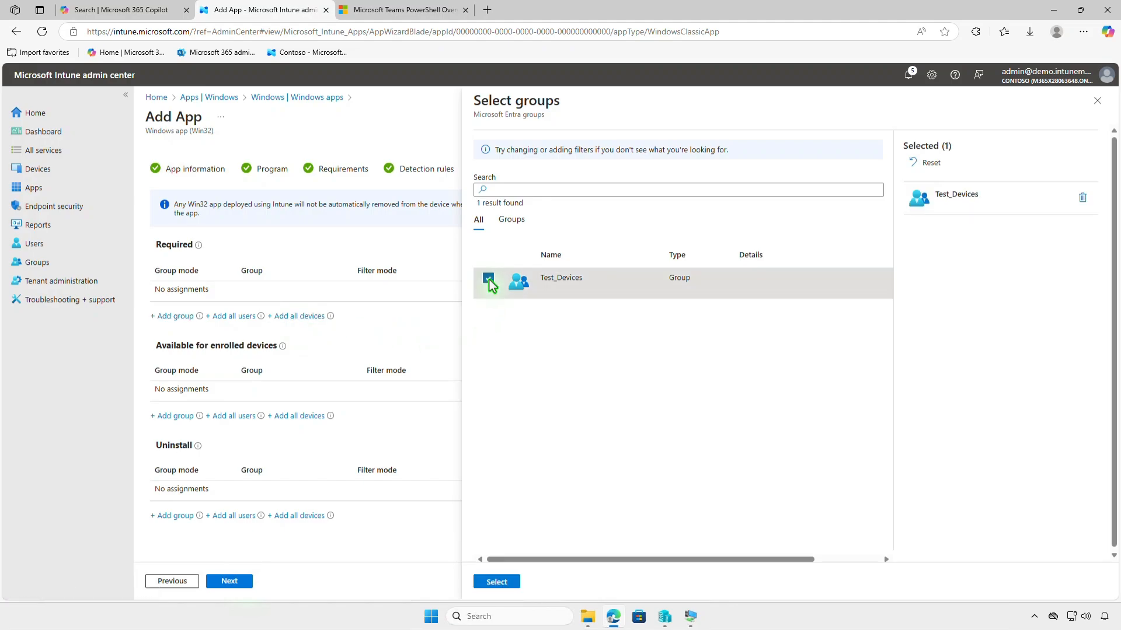
click(503, 582)
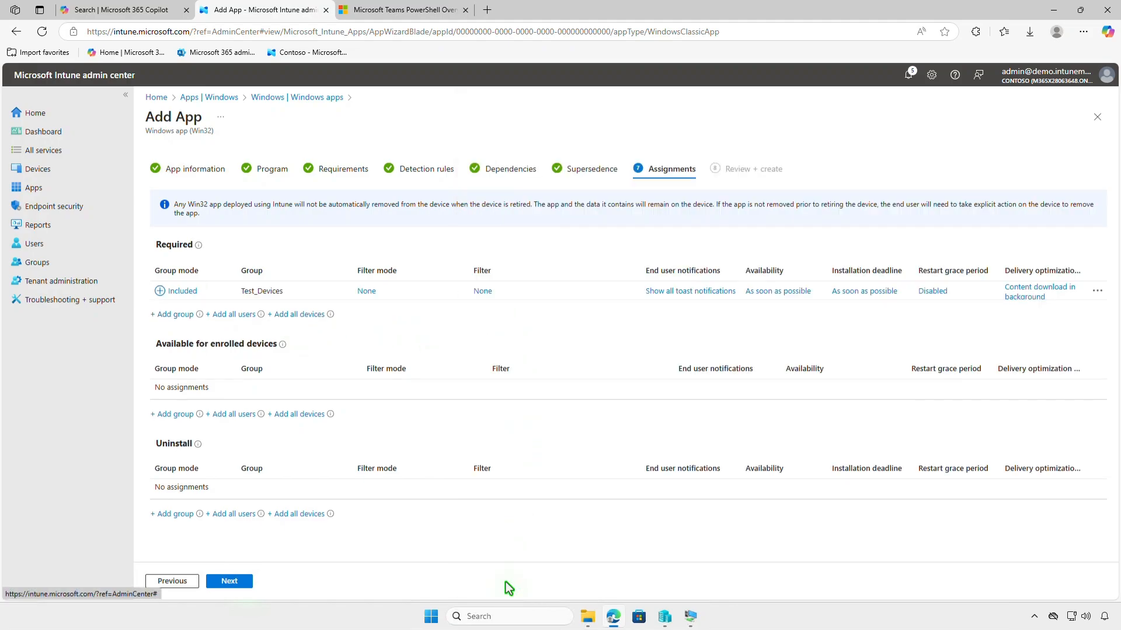
Review the end user notification settings of the Test_Devices assignment, and create the app from the review summary.
click(679, 291)
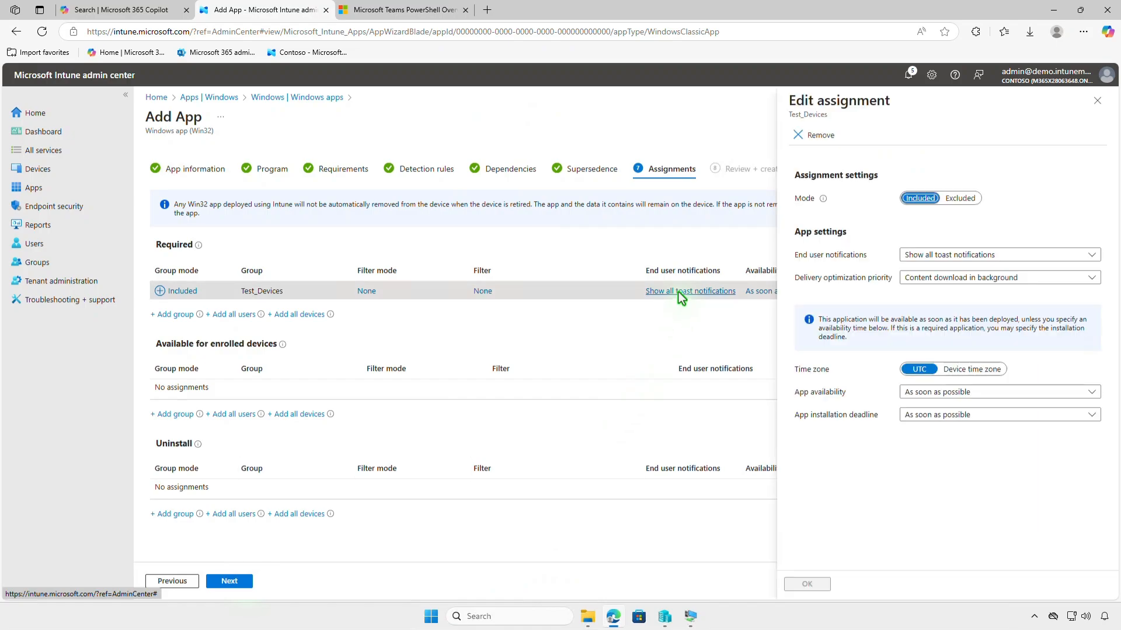
click(1096, 101)
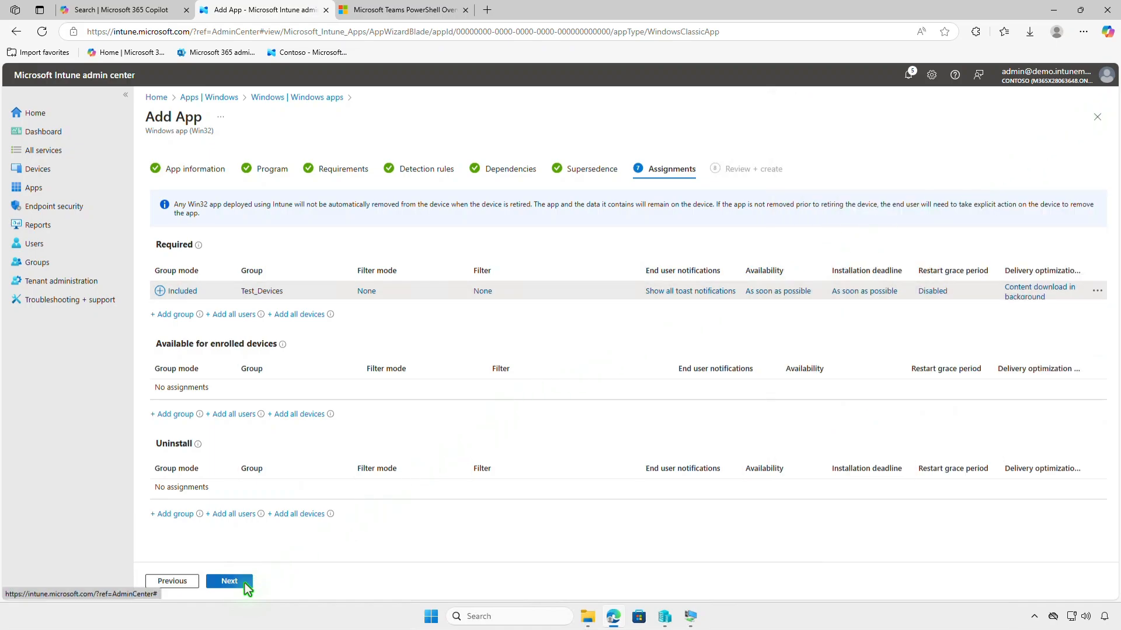
click(244, 583)
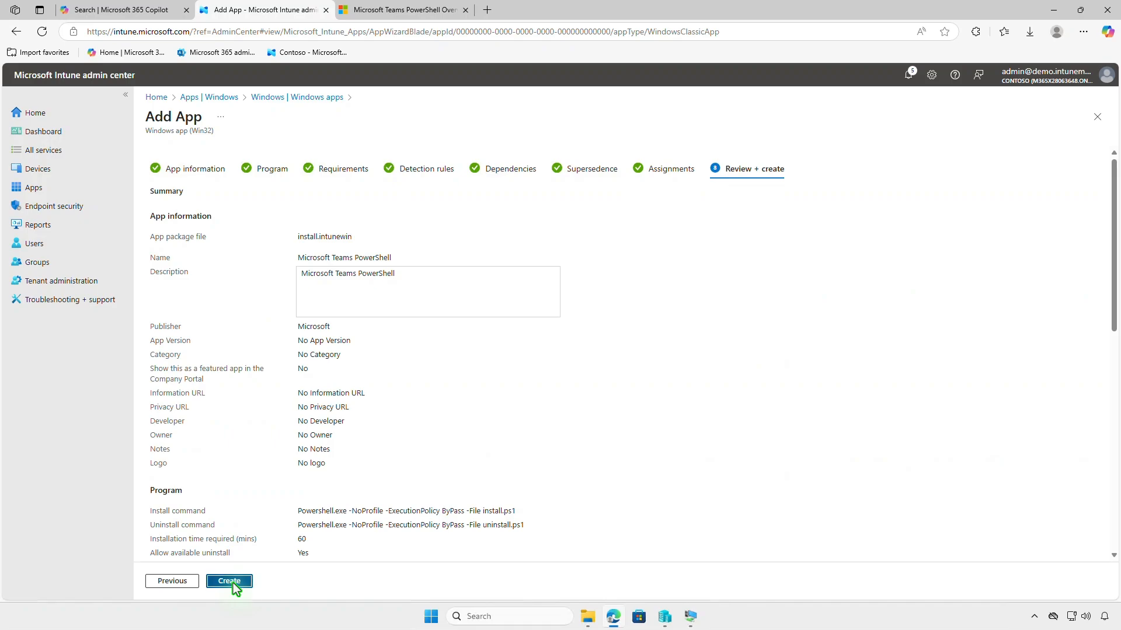
click(230, 582)
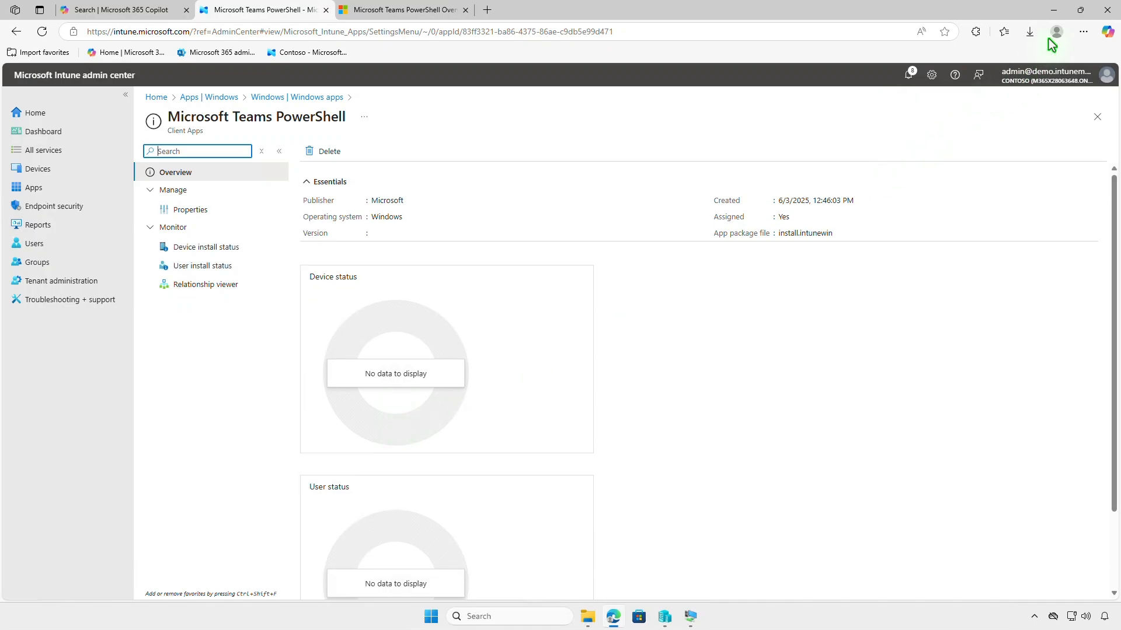
Switch to the WIN10-CTL virtual machine and open its Windows account settings.
click(1053, 10)
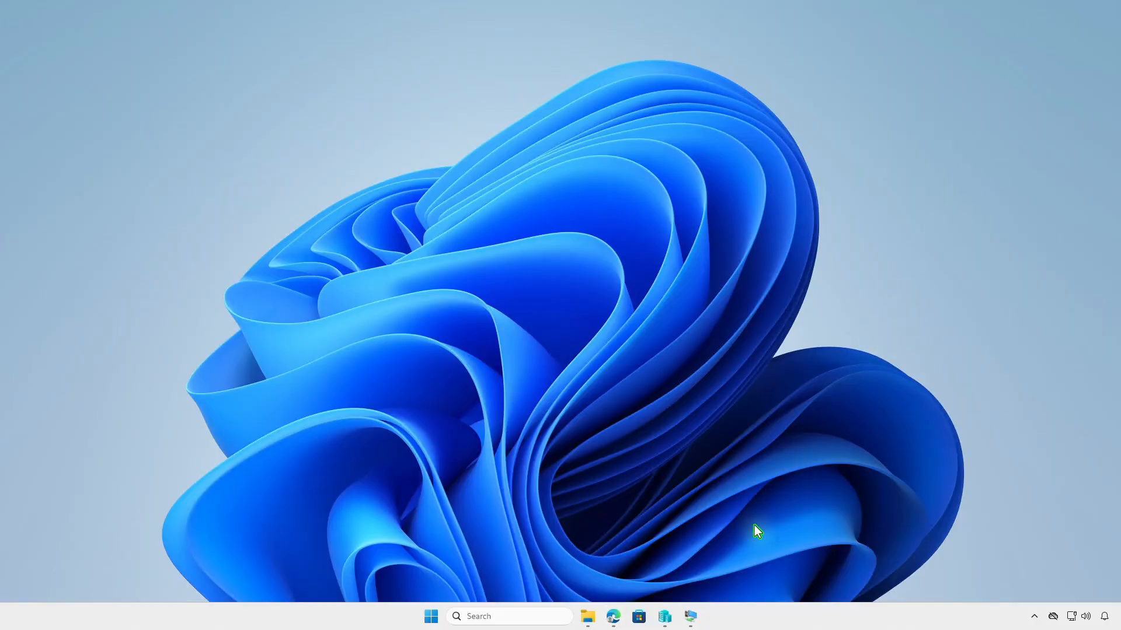
click(695, 619)
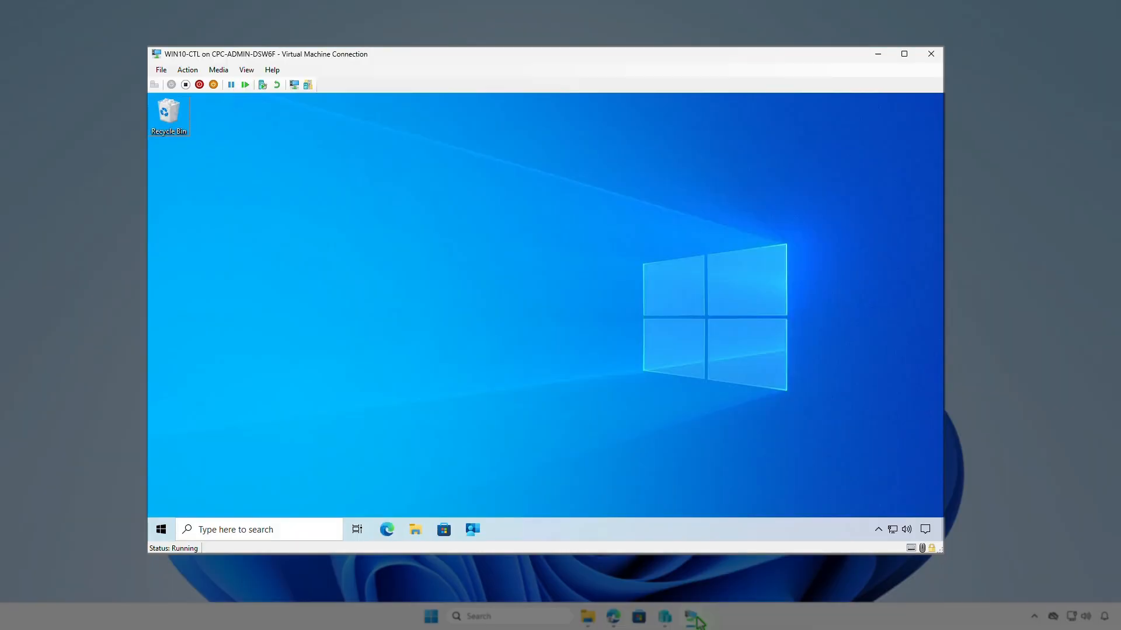
click(161, 529)
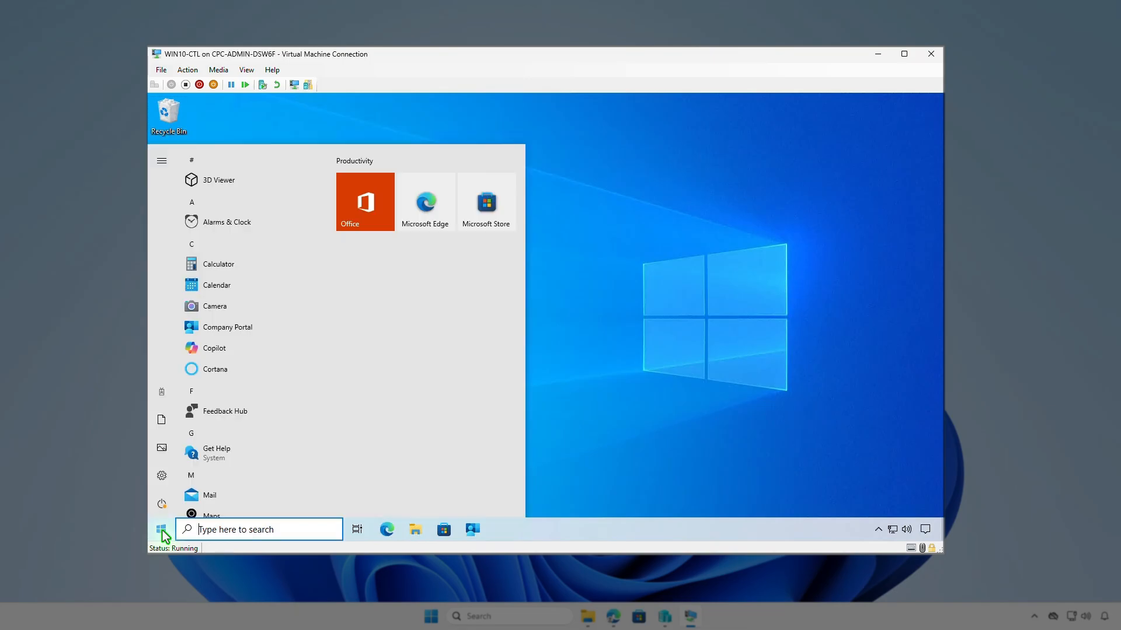
click(173, 391)
click(222, 326)
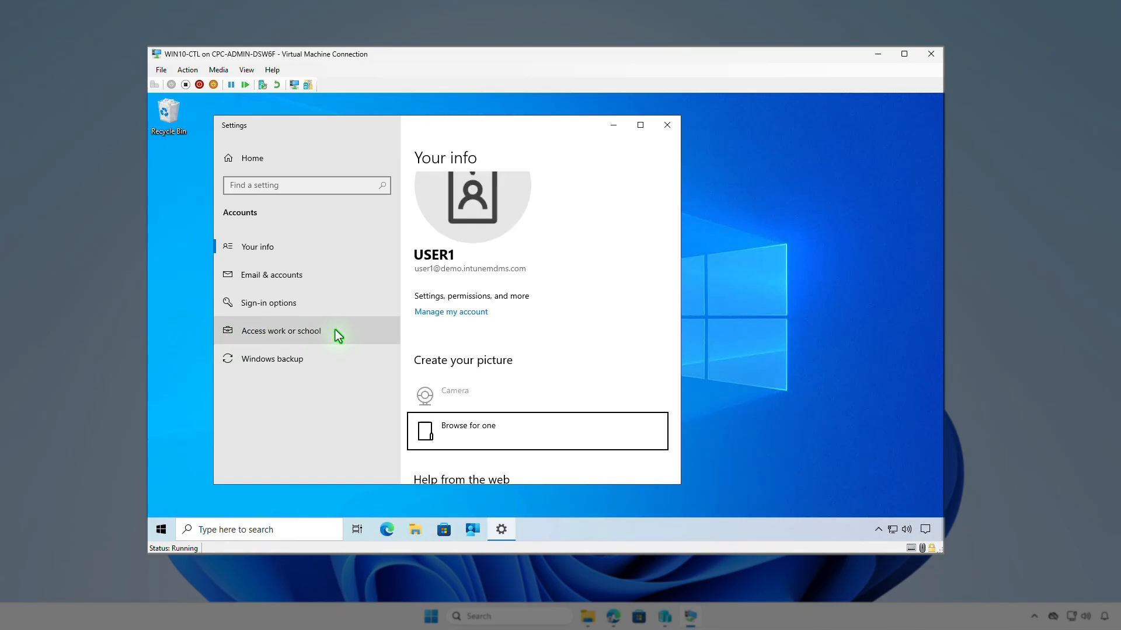
Examine the device sync status in the Access work or school info for Contoso's Entra ID, and minimize Settings.
click(336, 331)
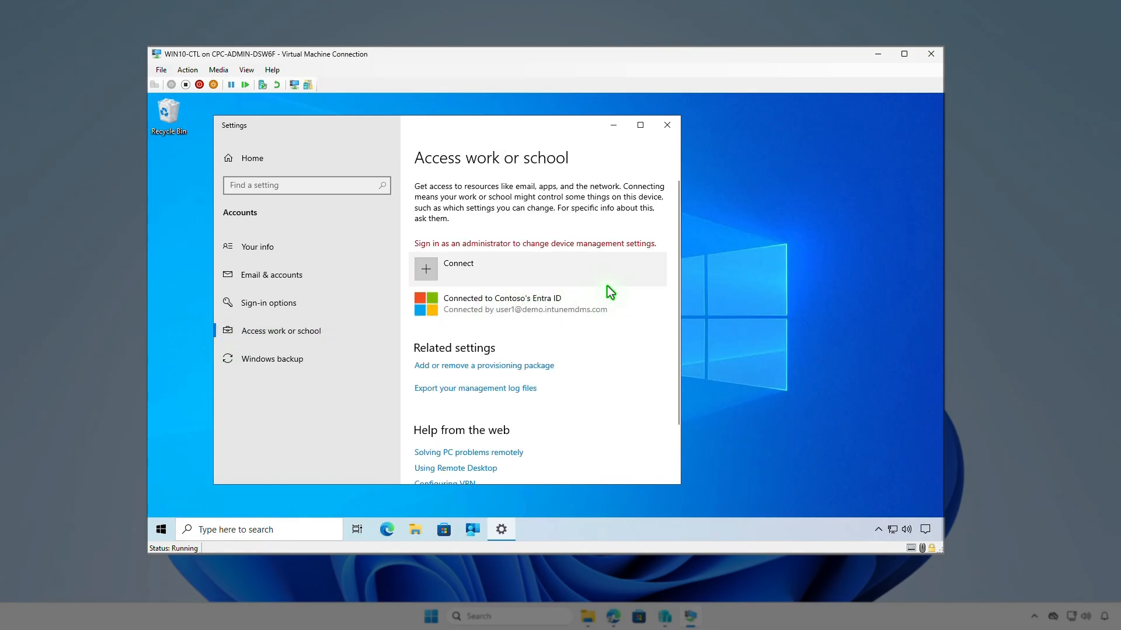
click(642, 290)
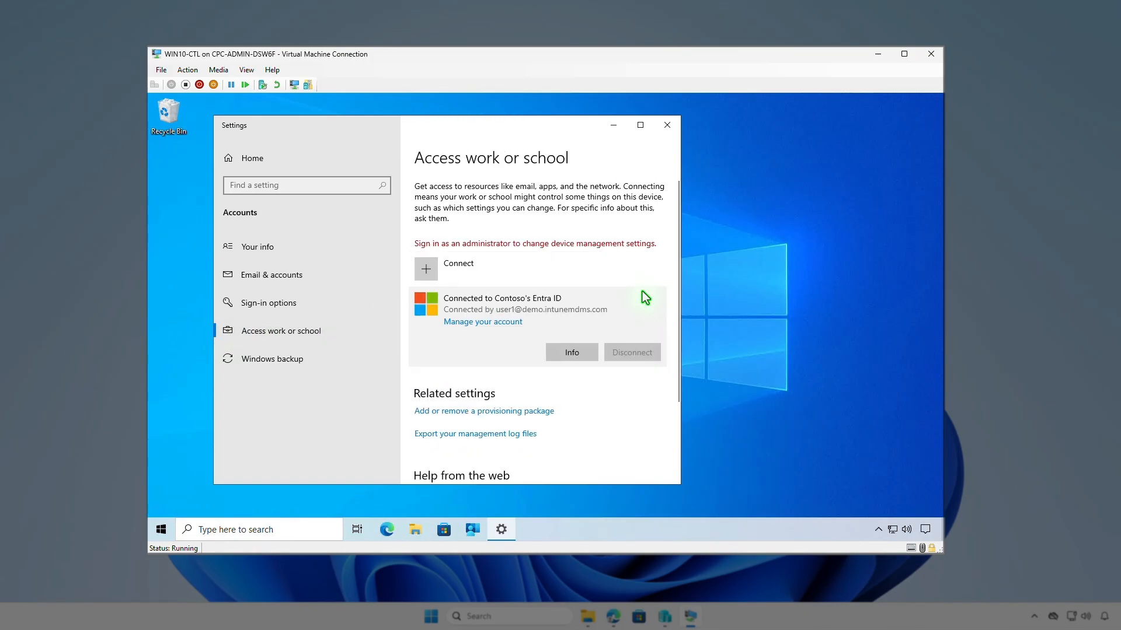
click(592, 355)
scroll(591, 355, down, 10)
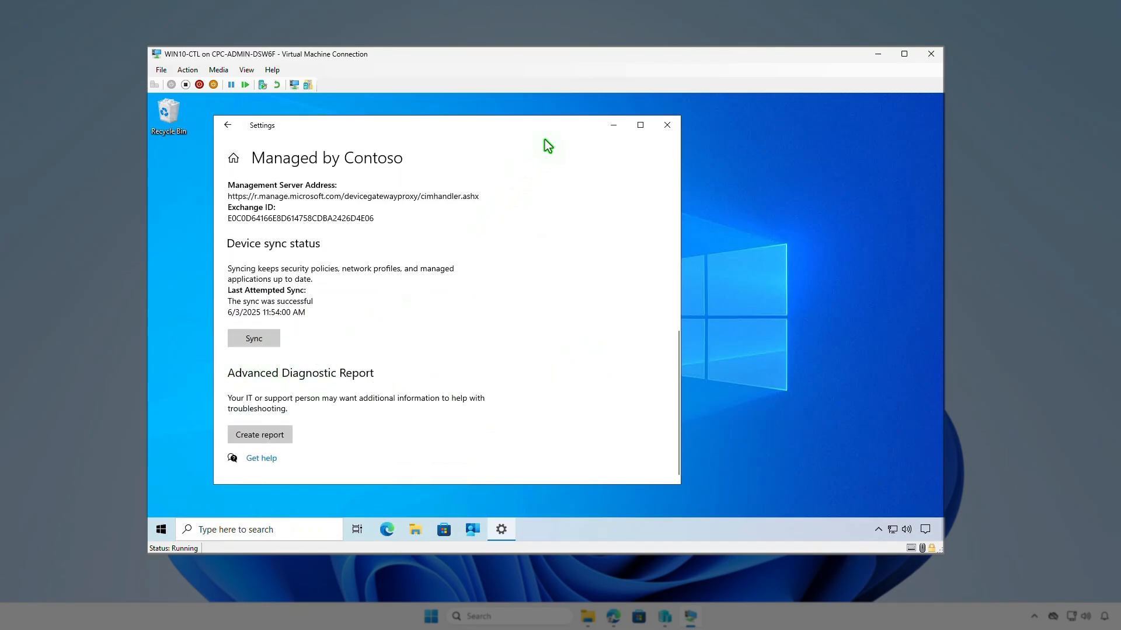
click(614, 126)
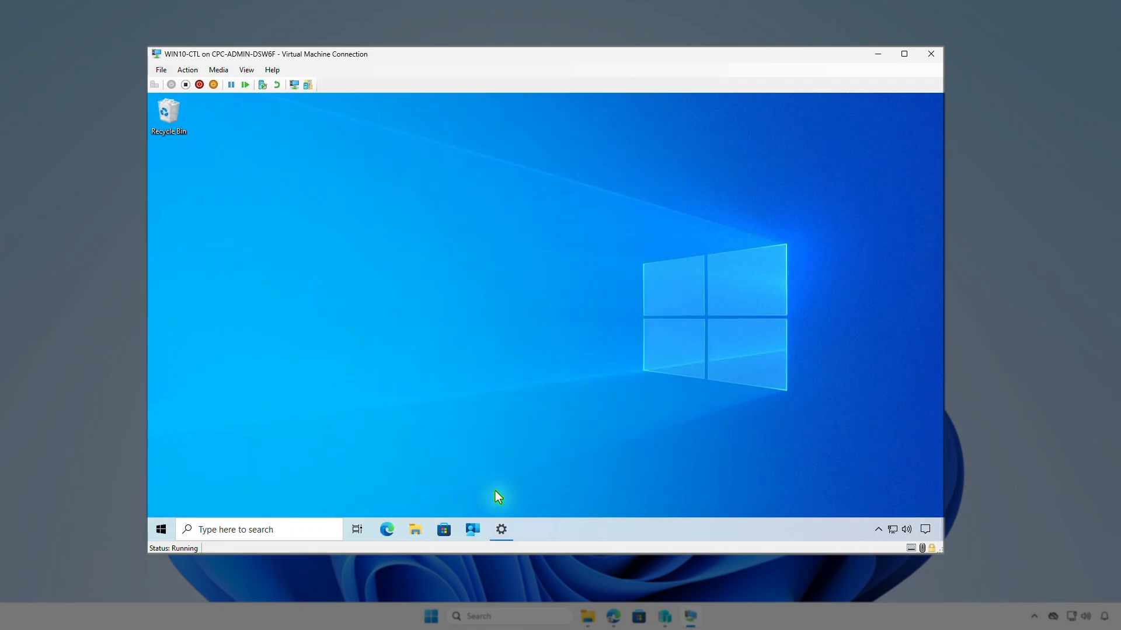
Sync the device from the Company Portal settings and check the Microsoft Intune software distribution notifications.
click(476, 534)
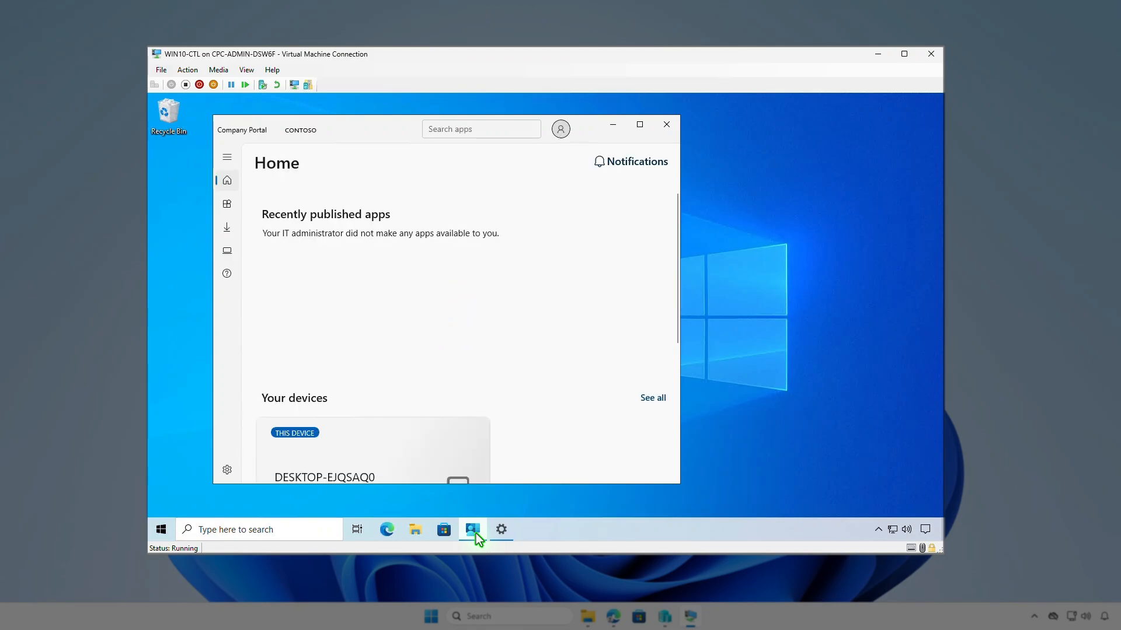
click(227, 470)
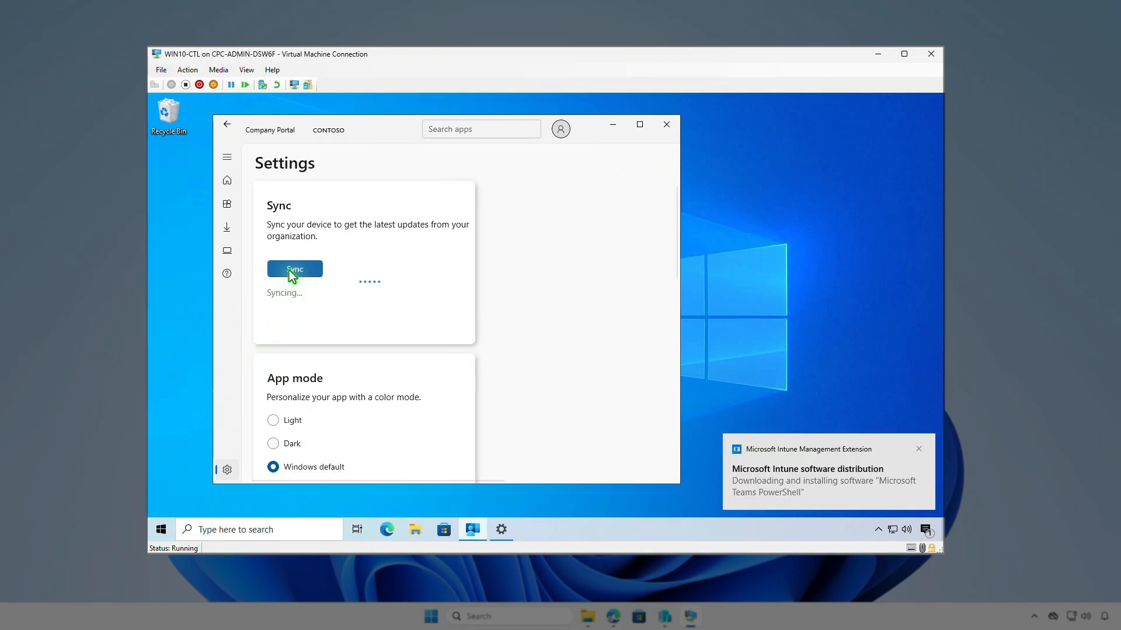
click(926, 529)
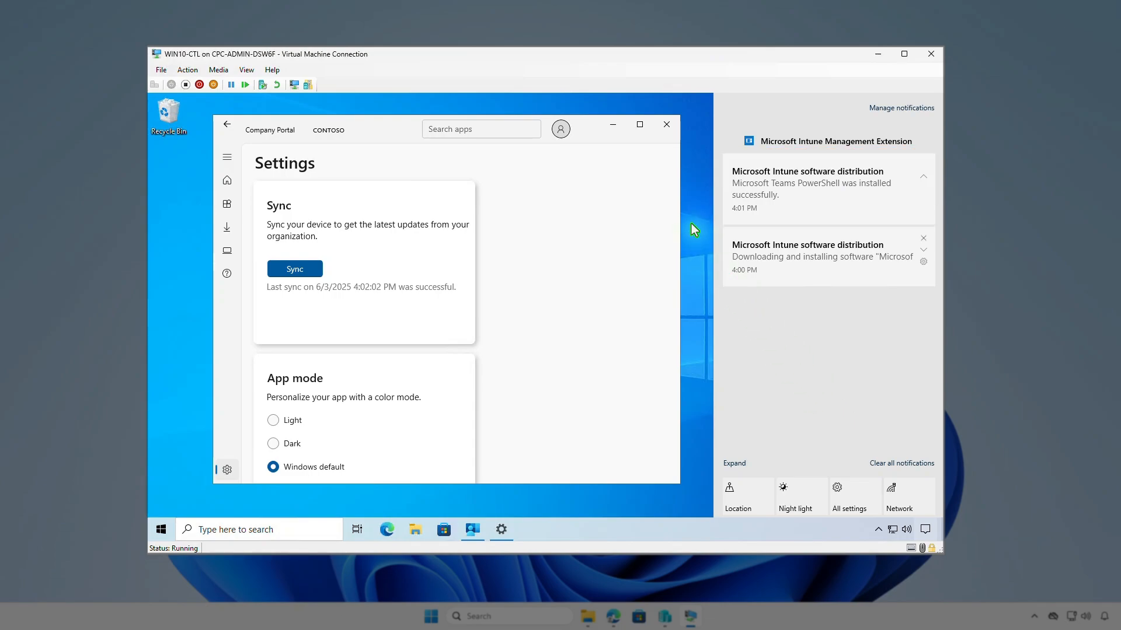
click(612, 125)
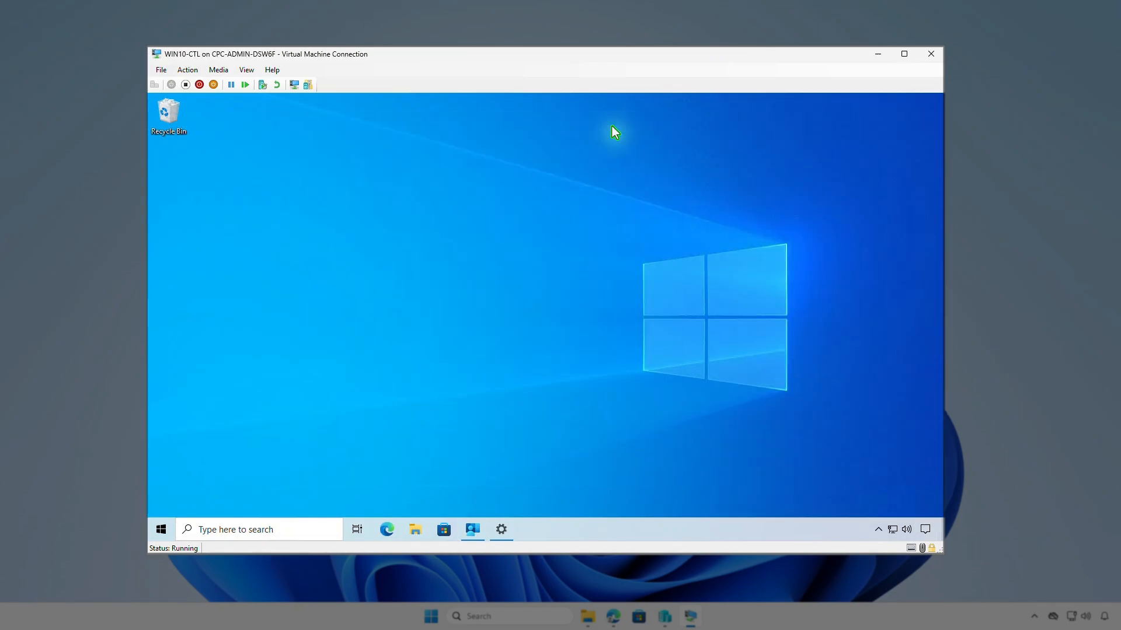
Open Windows PowerShell without elevation, run Set-ExecutionPolicy RemoteSigned -Scope CurrentUser, and accept the policy change with y.
right_click(161, 529)
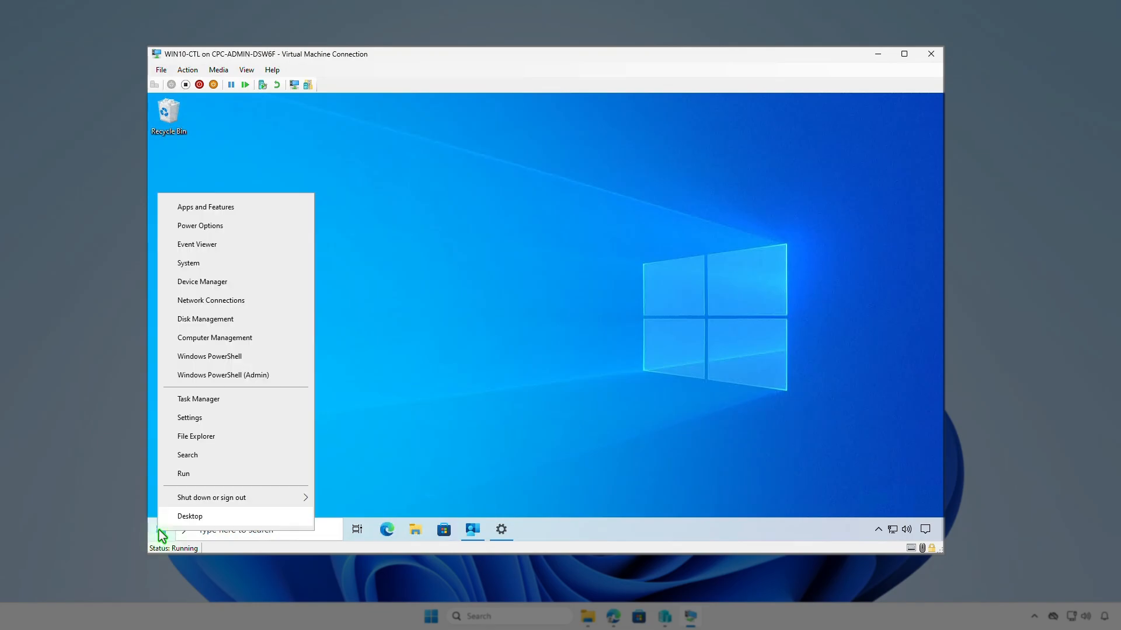
click(240, 358)
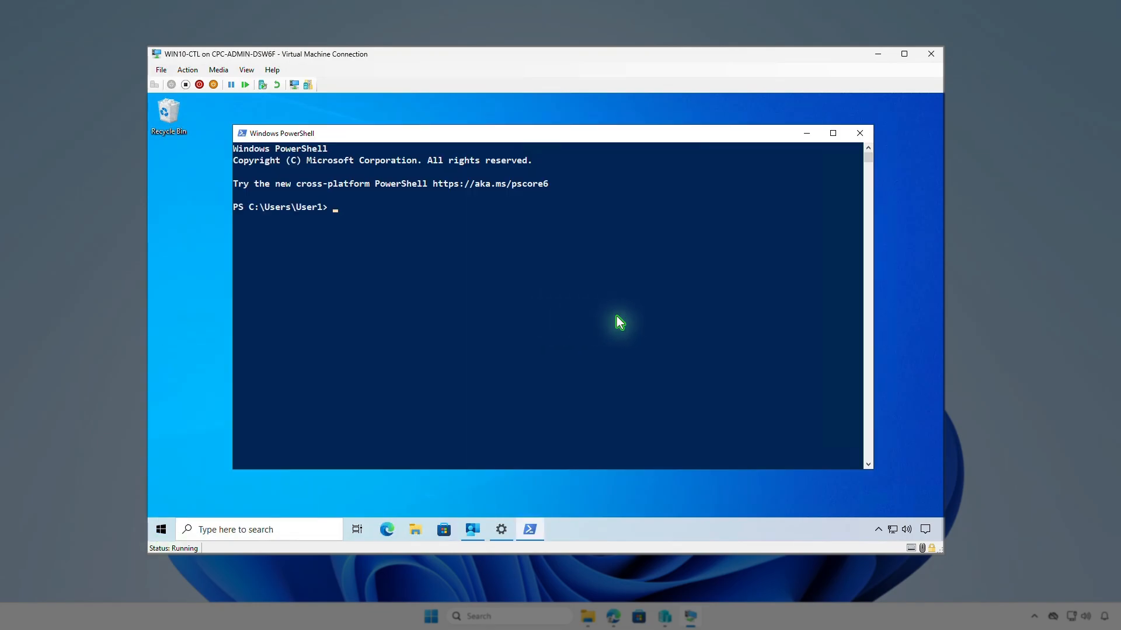
text(set-exec)
key(Tab)
text(rem)
key(Tab)
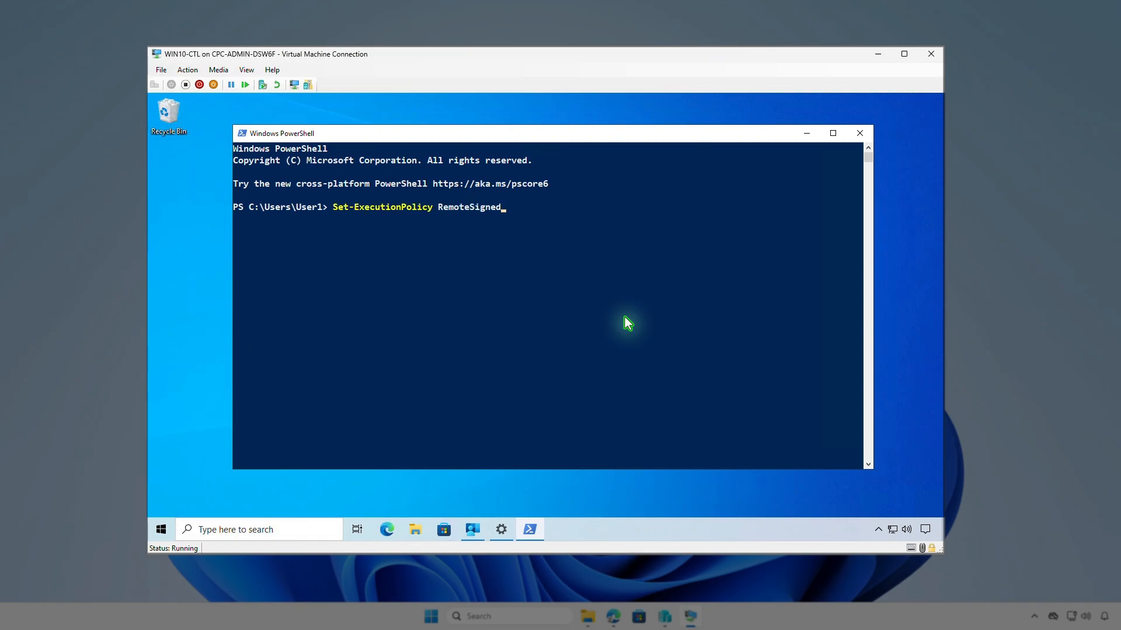
text(-Scope cur)
key(Tab)
key(Return)
text(y)
key(Return)
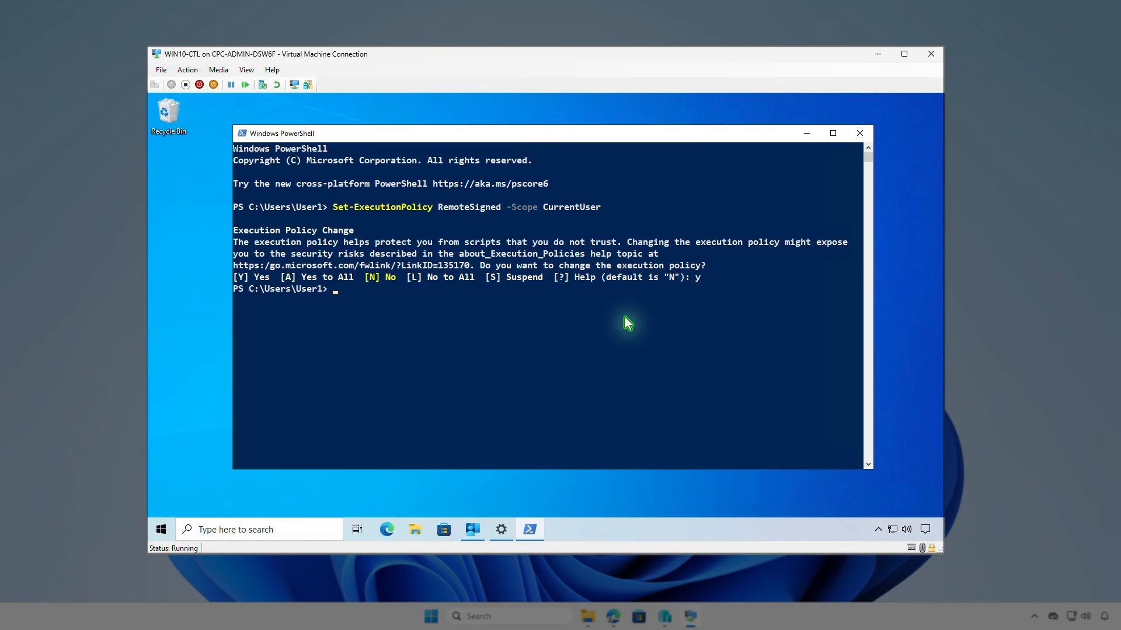
Clear the PowerShell console and list the installed modules with Get-InstalledModule.
key(Return)
text(cls)
key(Return)
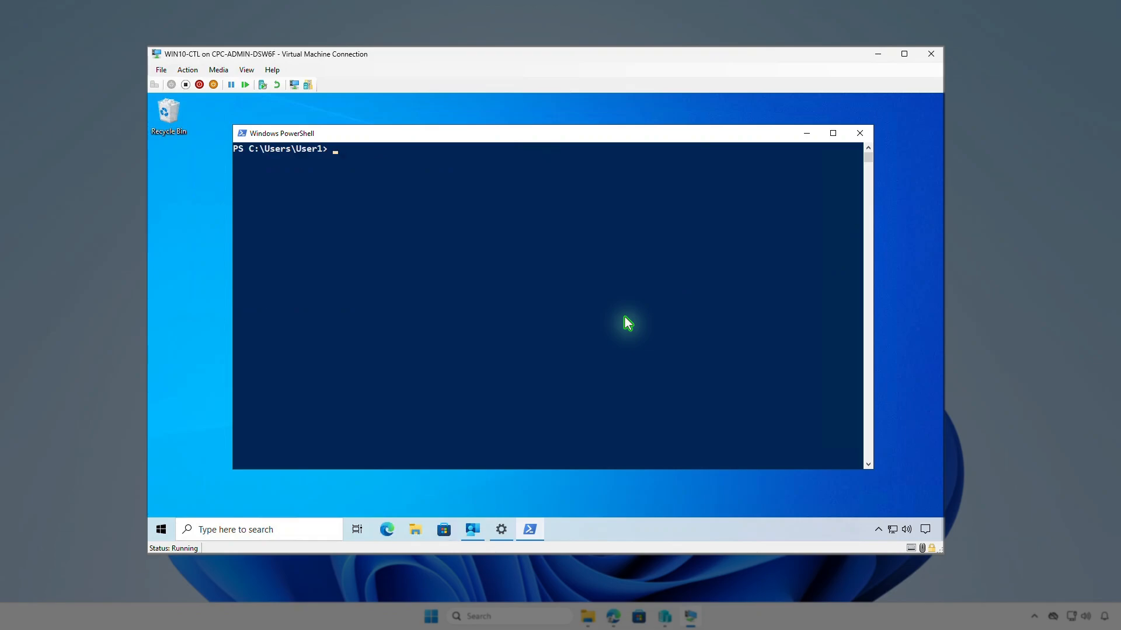
key(Return)
text(Get-InstalledModule)
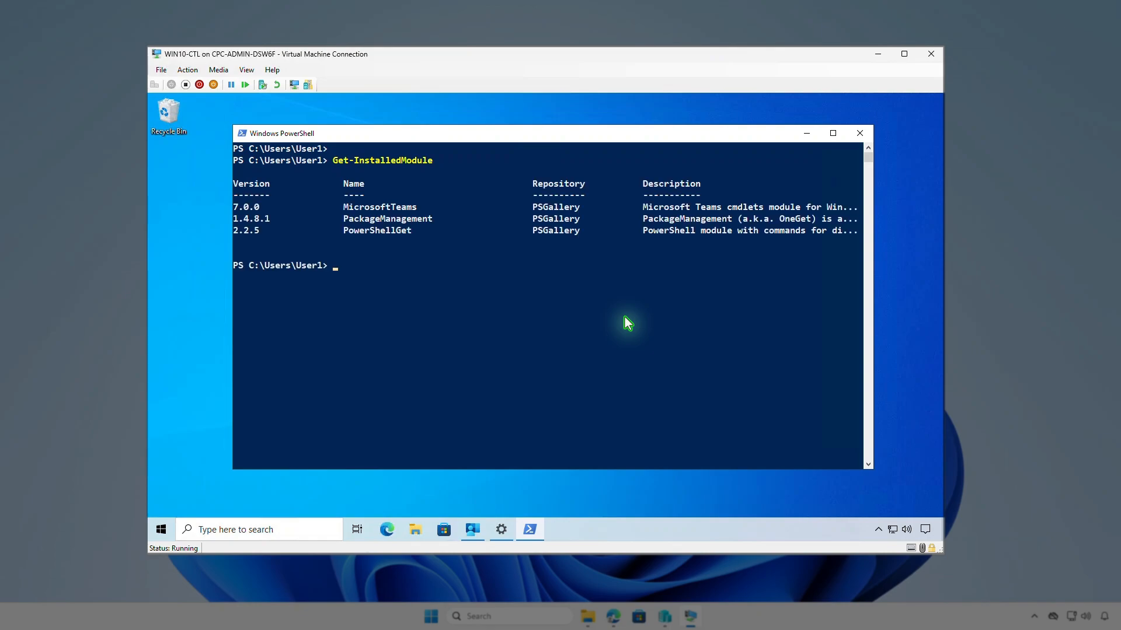
Show the full details of the Teams module with Get-InstalledModule -Name MicrosoftTeams | FL.
key(Up)
text(-Name)
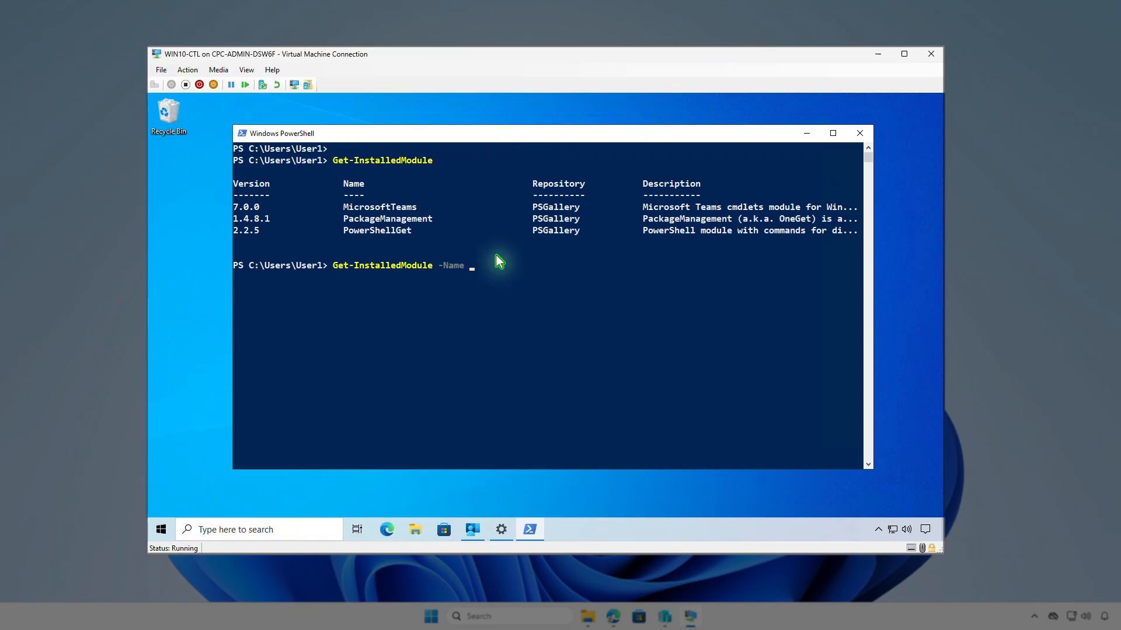
drag(344, 208, 415, 207)
key(ctrl+c)
key(ctrl+v)
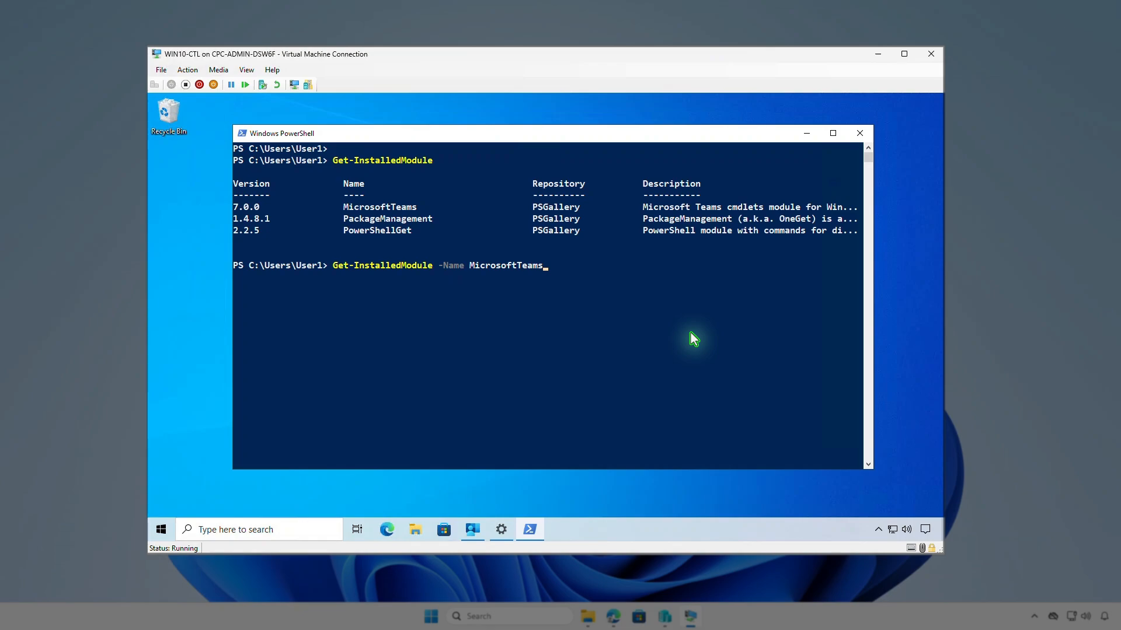
text(| FL)
key(Return)
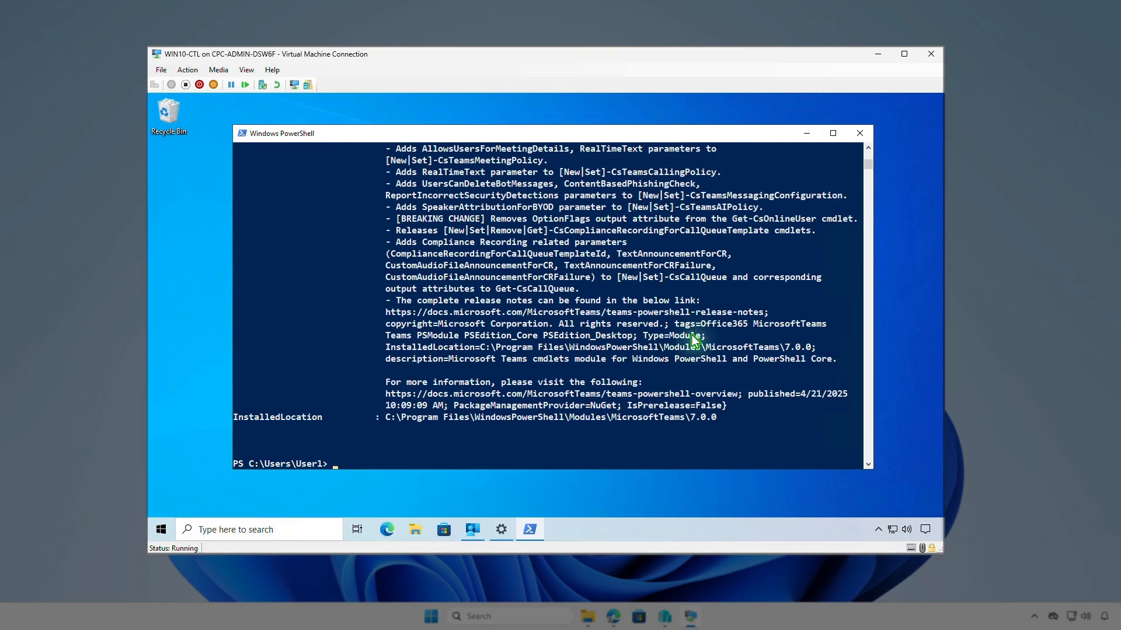
Copy the path C:\Program Files\WindowsPowerShell\Modules from InstalledLocation and open that folder with the ii command.
drag(390, 418, 619, 420)
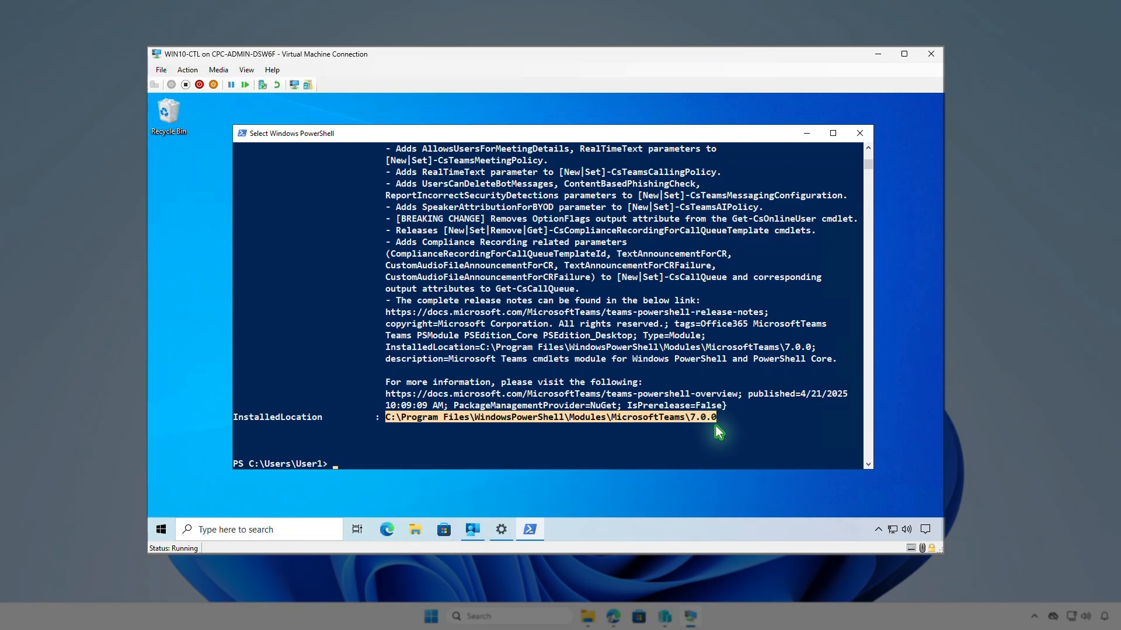
drag(716, 425, 597, 416)
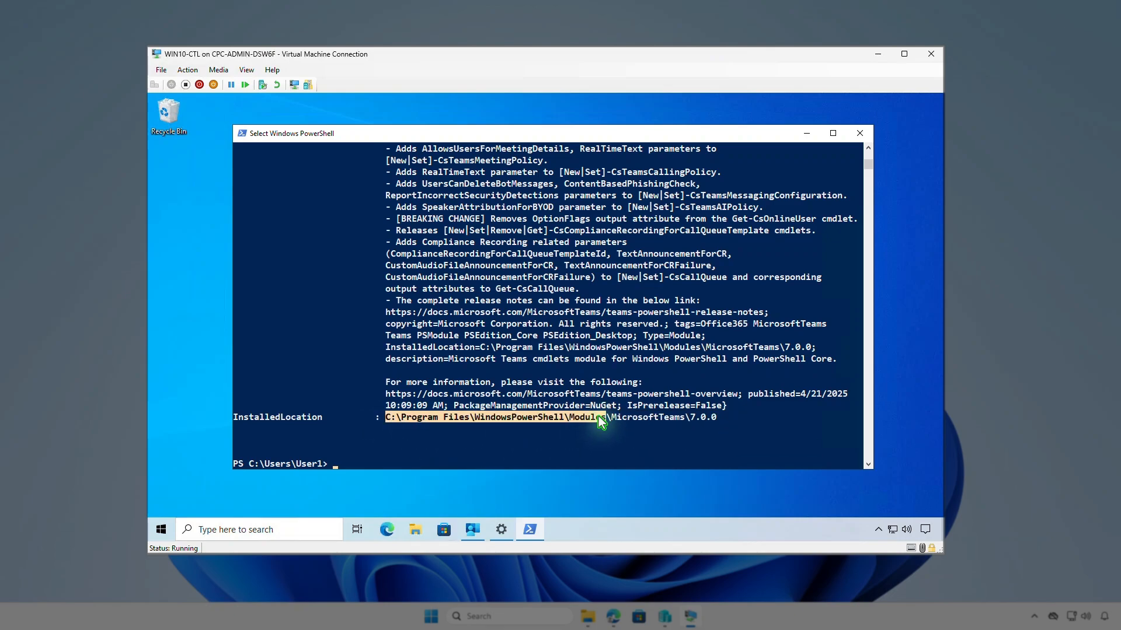
right_click(598, 415)
text(ii)
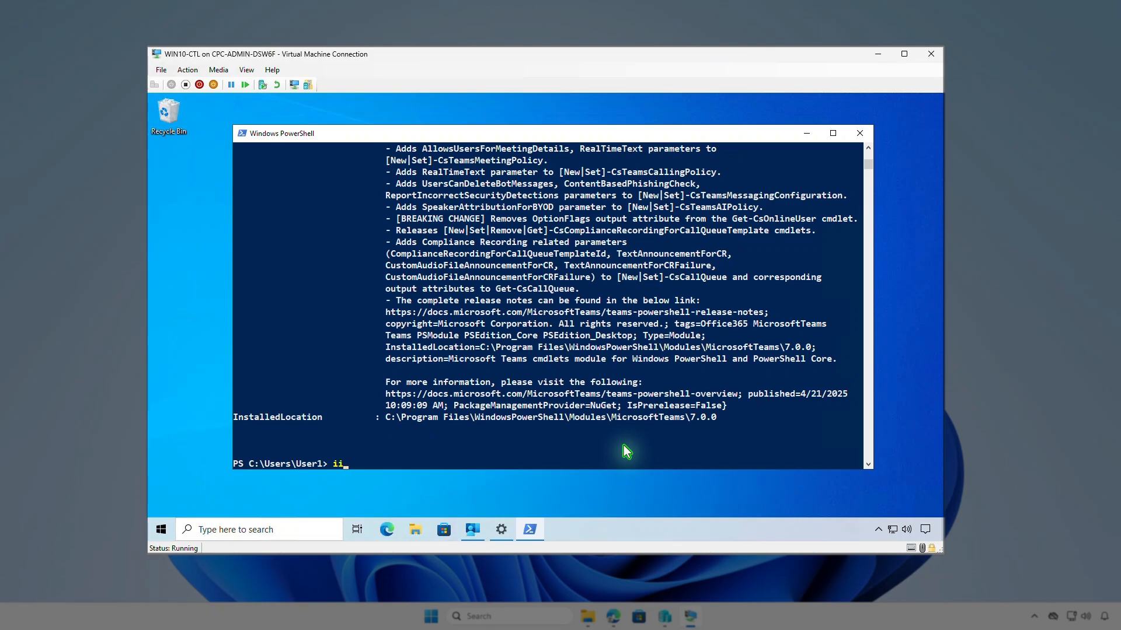
text( ')
right_click(632, 451)
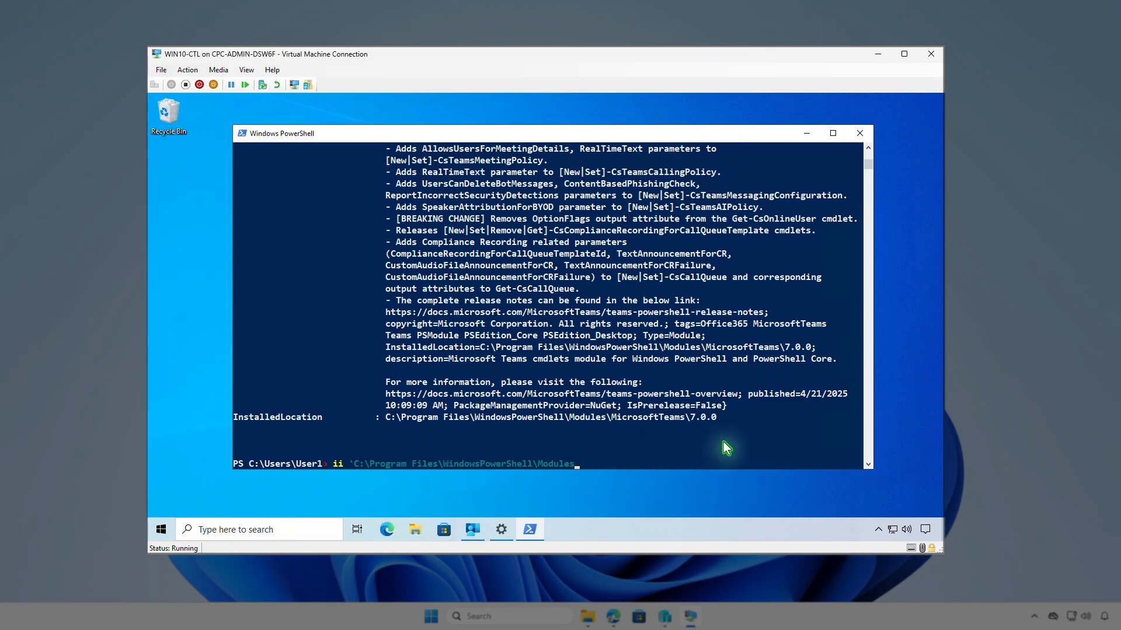
text(')
key(Return)
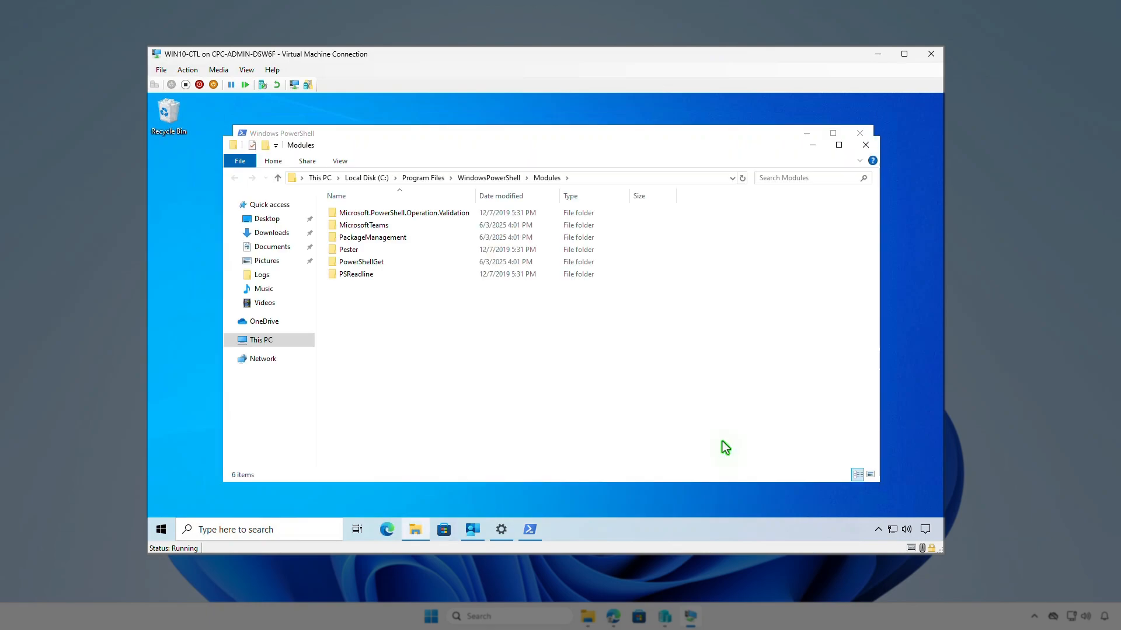
Inspect the MicrosoftTeams\7.0.0 module folder, then close File Explorer, PowerShell and the WIN10-CTL connection.
double_click(390, 225)
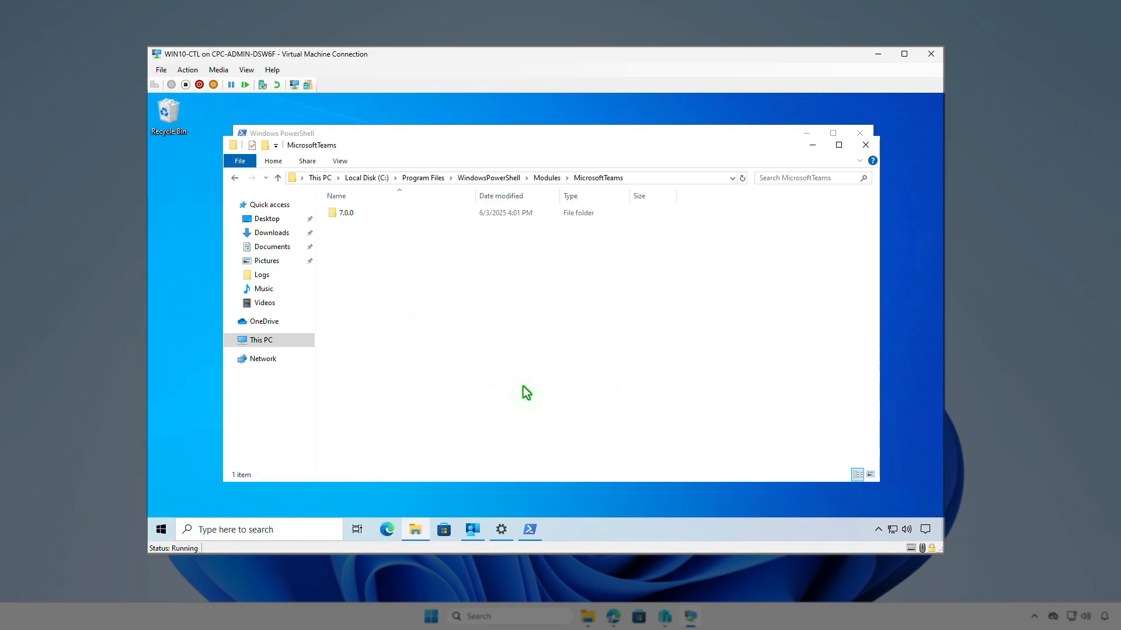
double_click(408, 214)
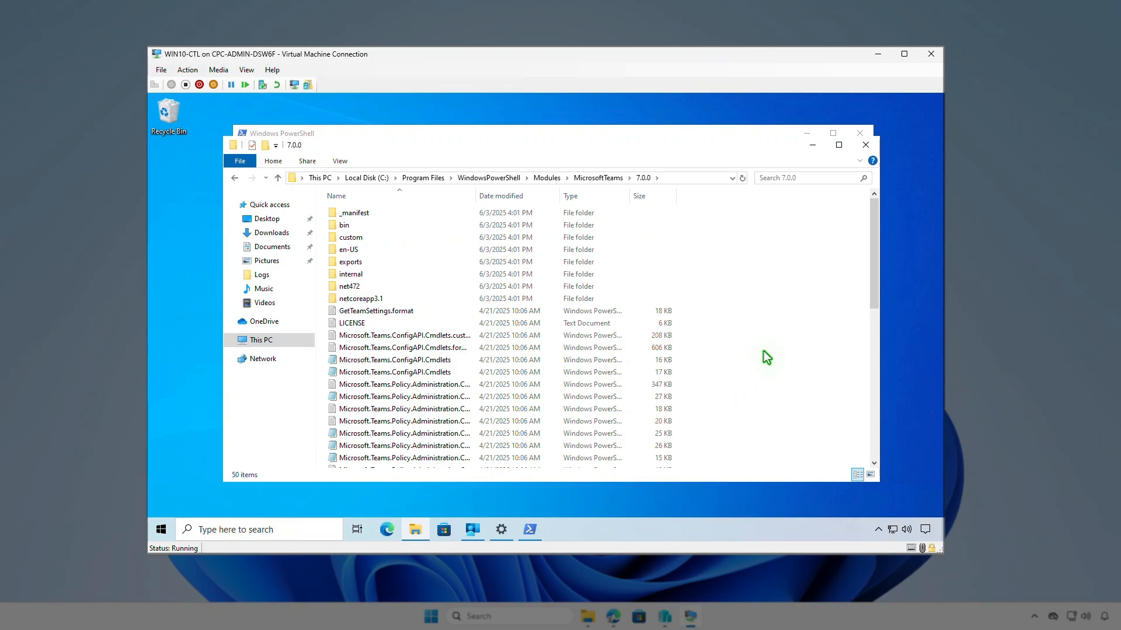
click(865, 145)
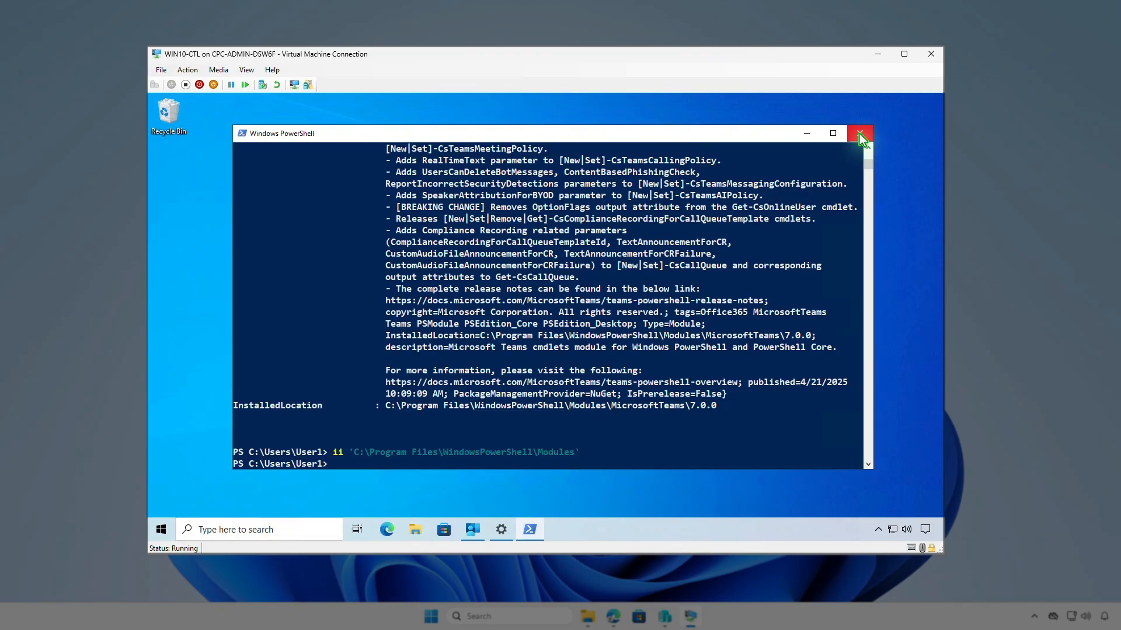
click(859, 135)
click(931, 54)
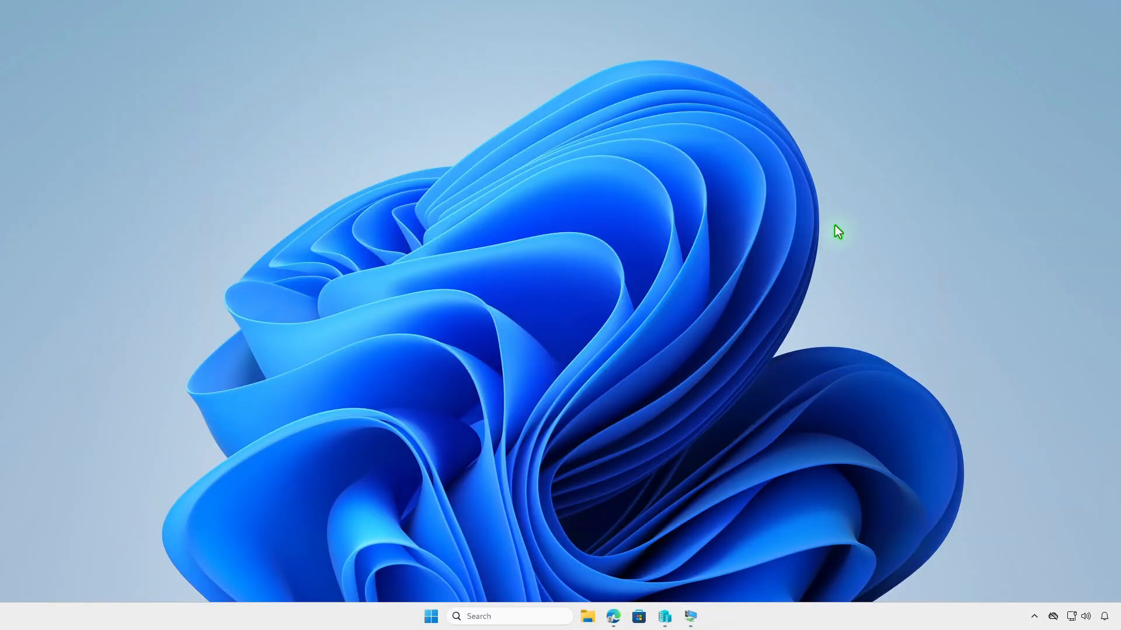
Switch to Edge, refresh the Microsoft Teams PowerShell app overview in Intune, and check its device install status.
click(612, 617)
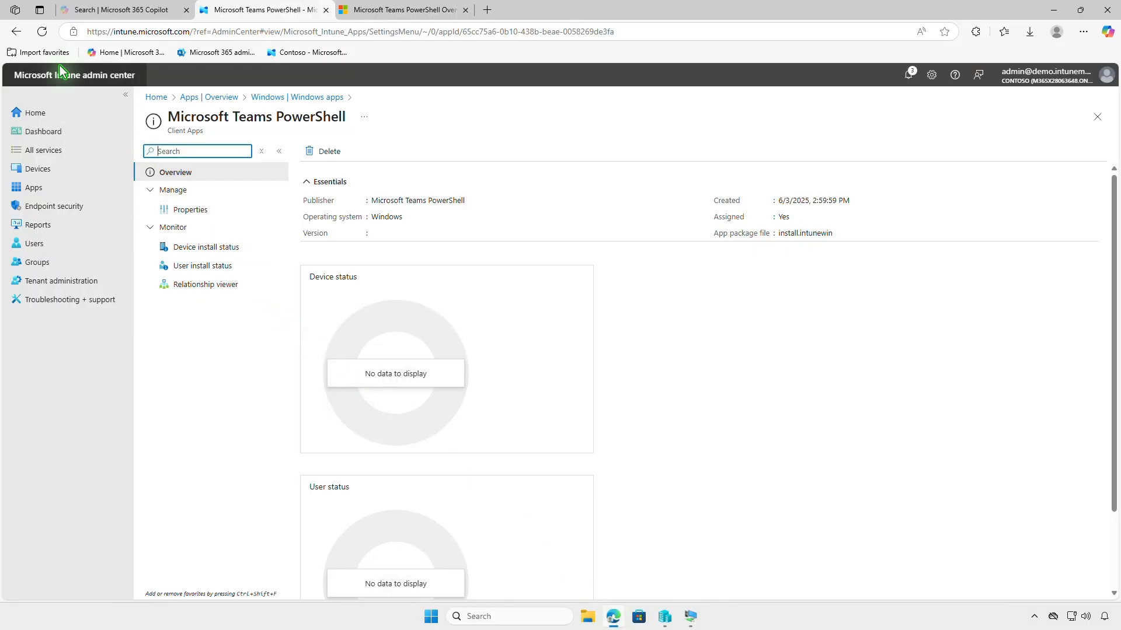
click(47, 34)
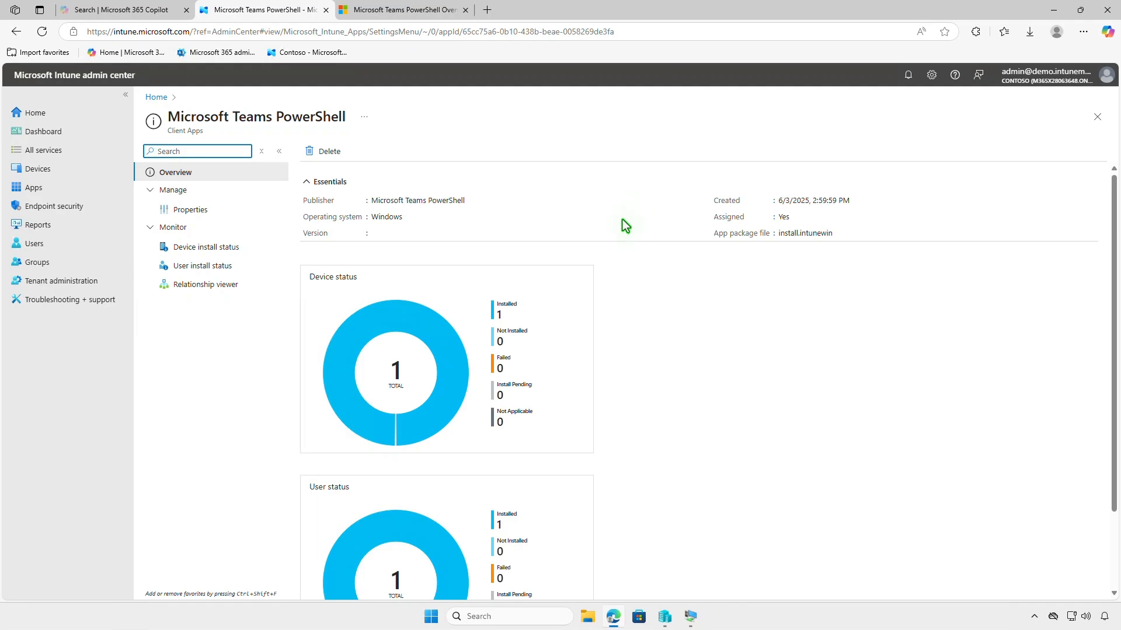
click(226, 249)
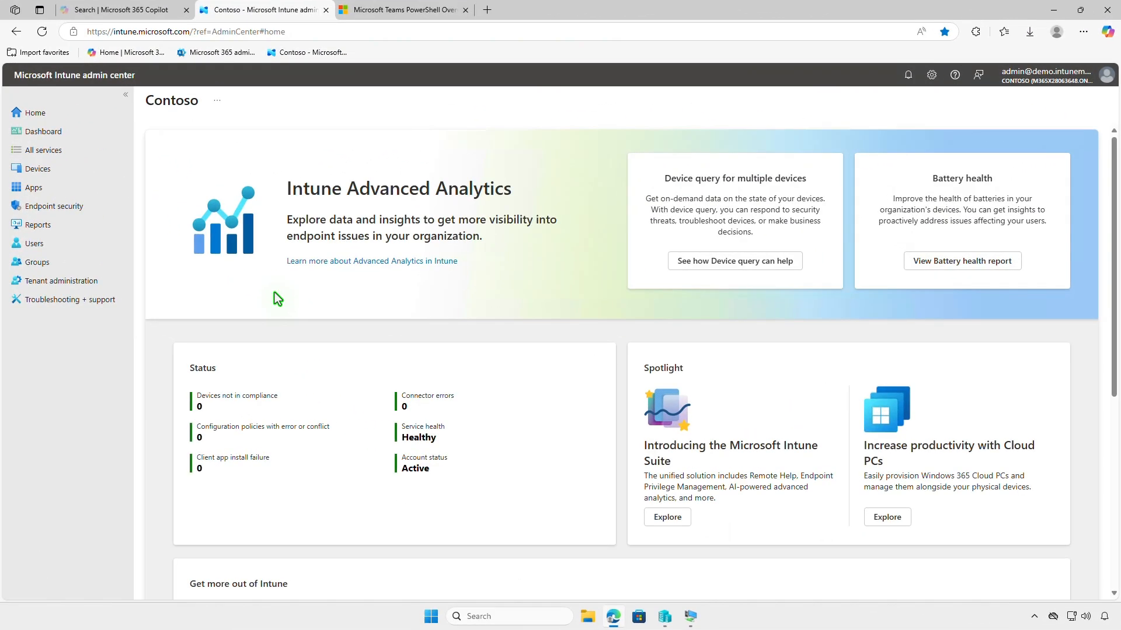
In the properties of the Microsoft Teams PowerShell Windows app, edit the assignments and remove the Test_Devices group from Required.
click(77, 190)
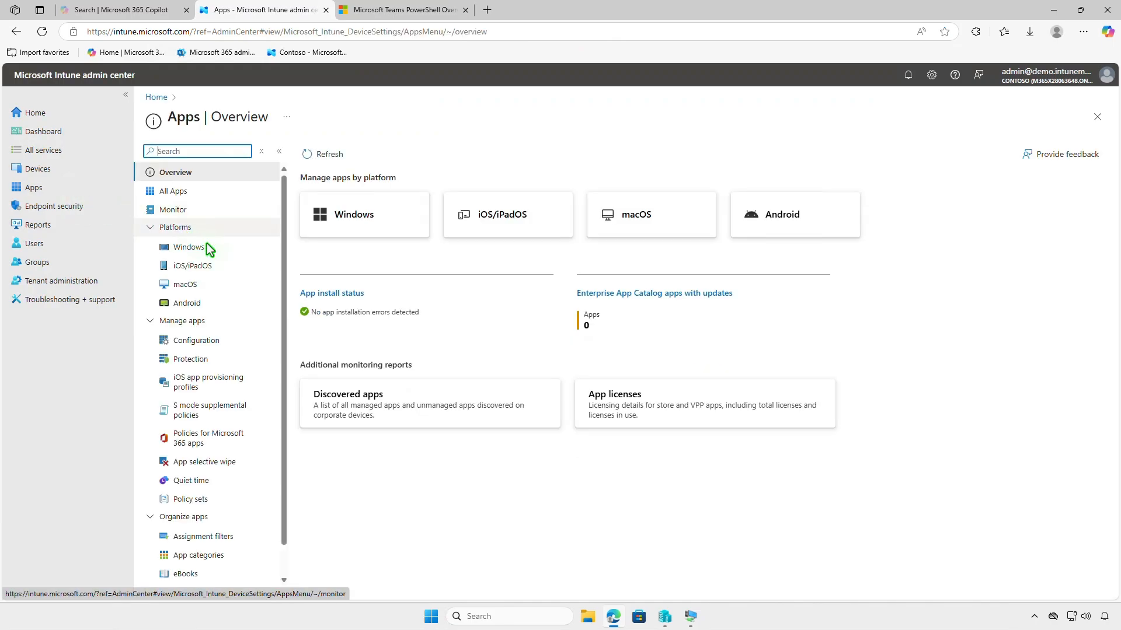
click(219, 248)
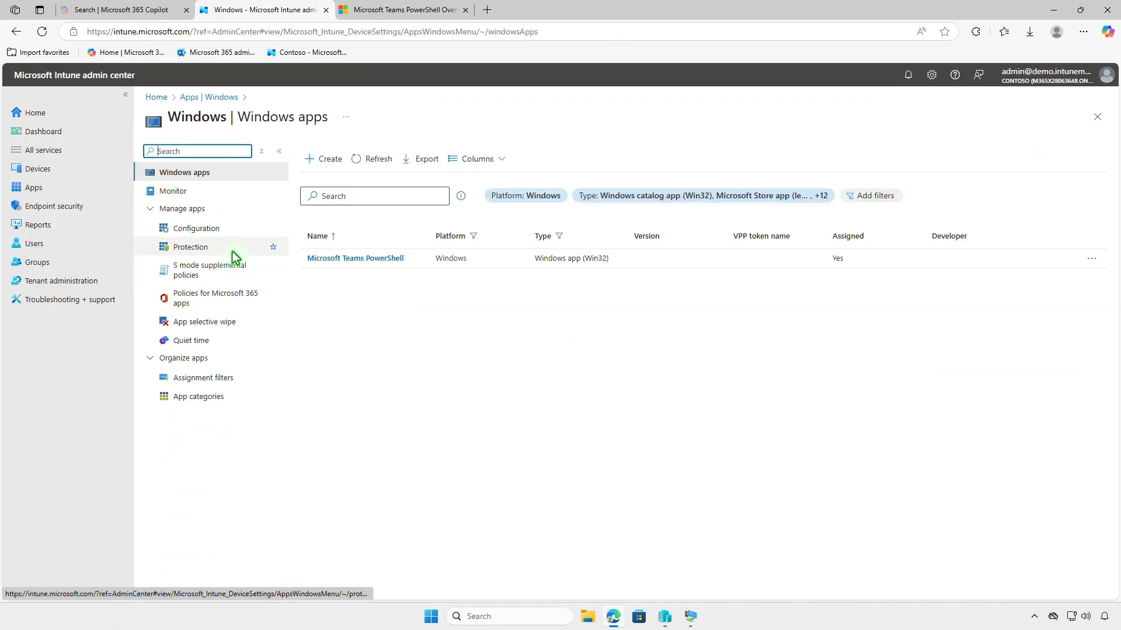
click(379, 260)
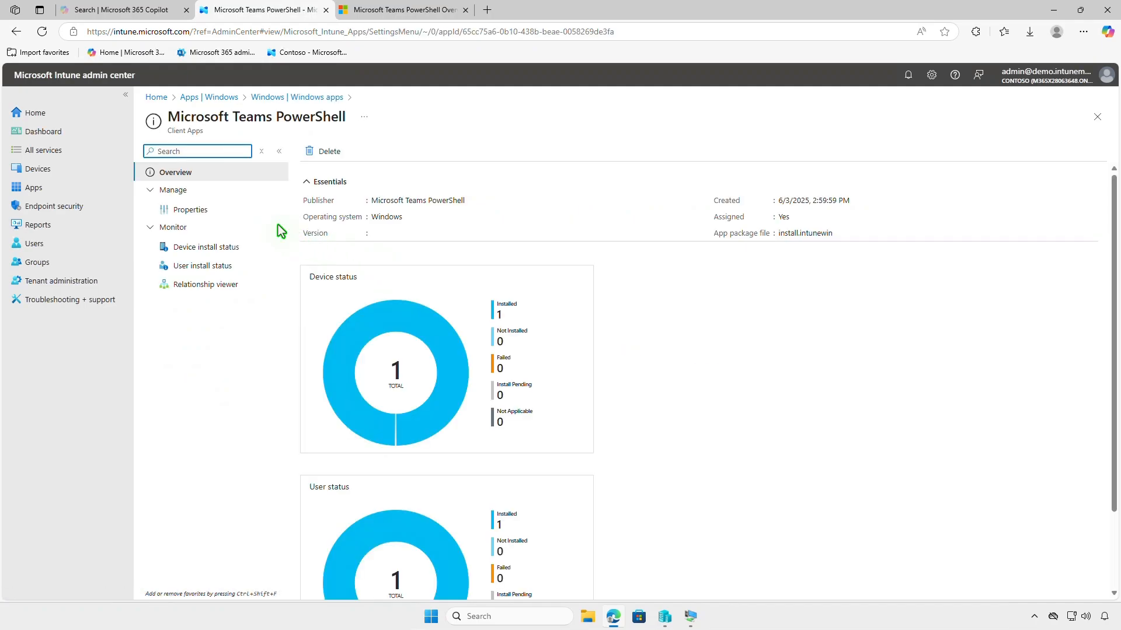
click(223, 209)
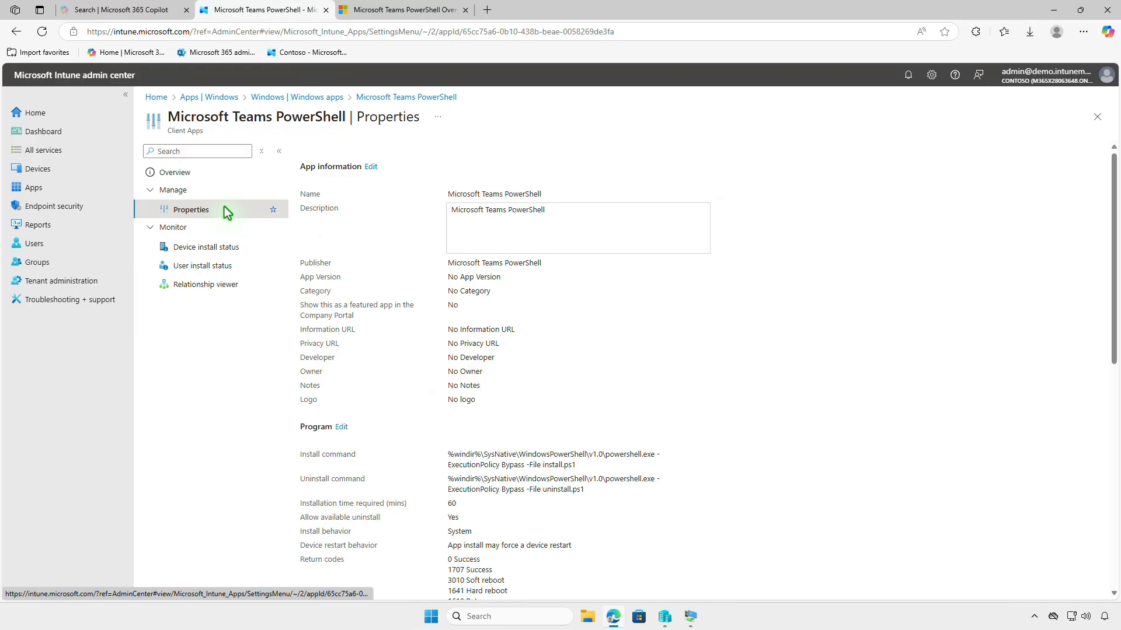
scroll(862, 346, down, 10)
scroll(862, 340, down, 1)
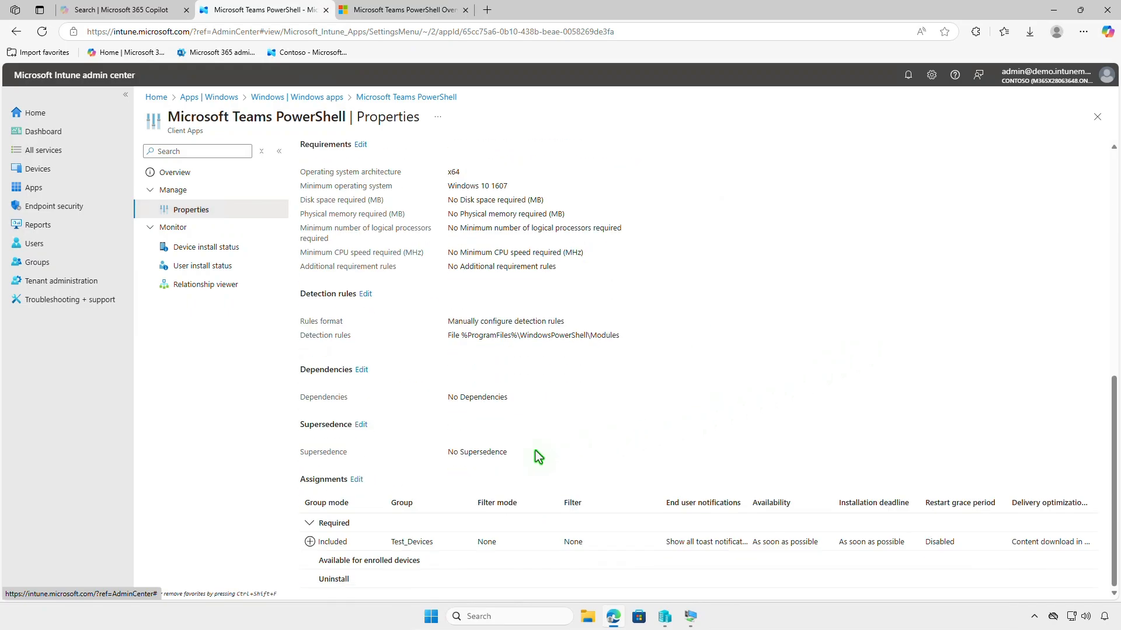
click(356, 480)
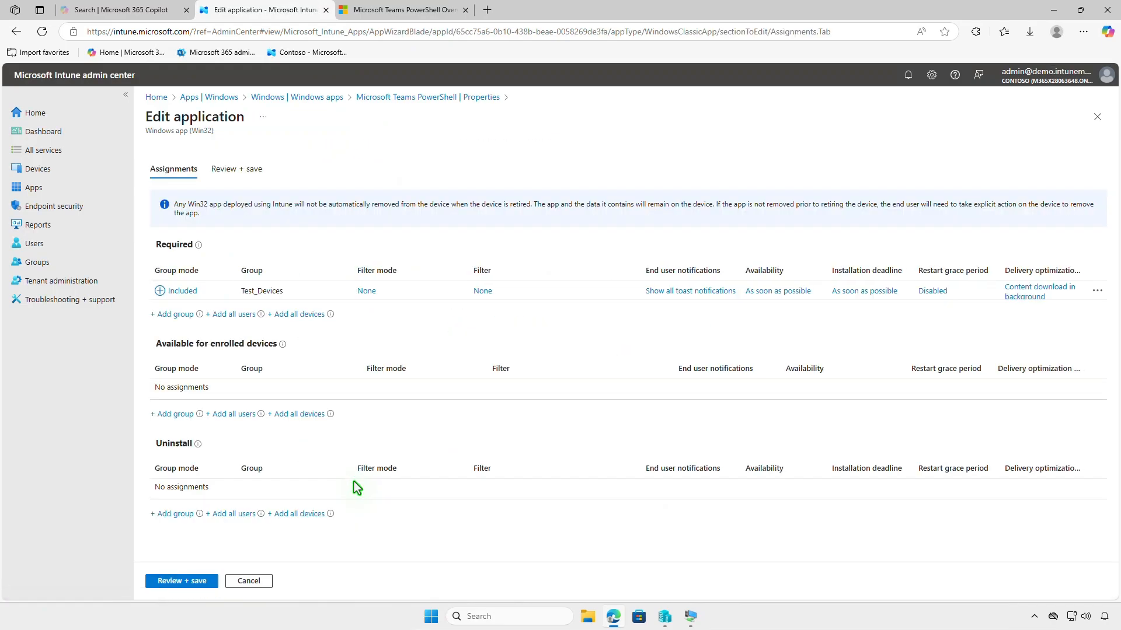
click(1096, 292)
click(1065, 303)
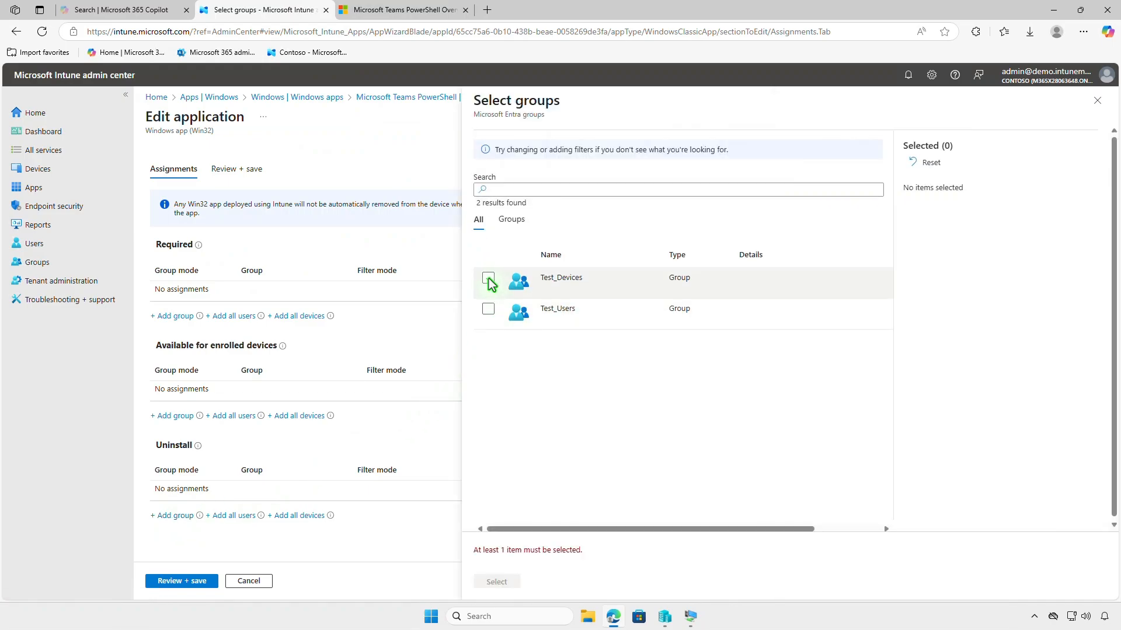
Add the Test_Devices group to the app's Uninstall assignments and save the application.
click(488, 278)
click(508, 581)
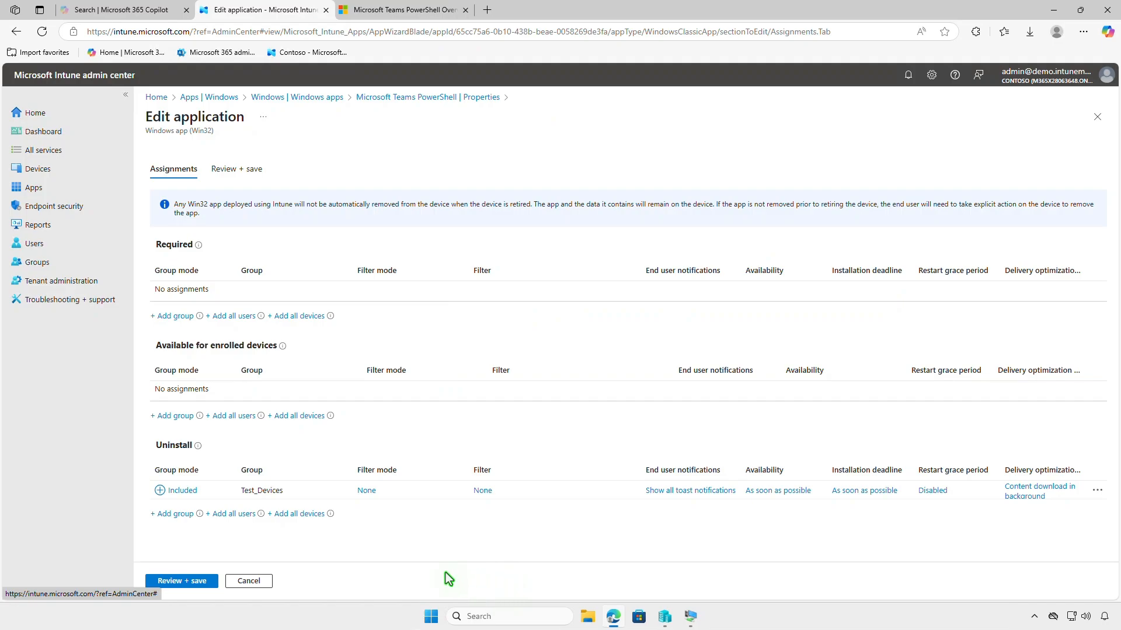
click(181, 582)
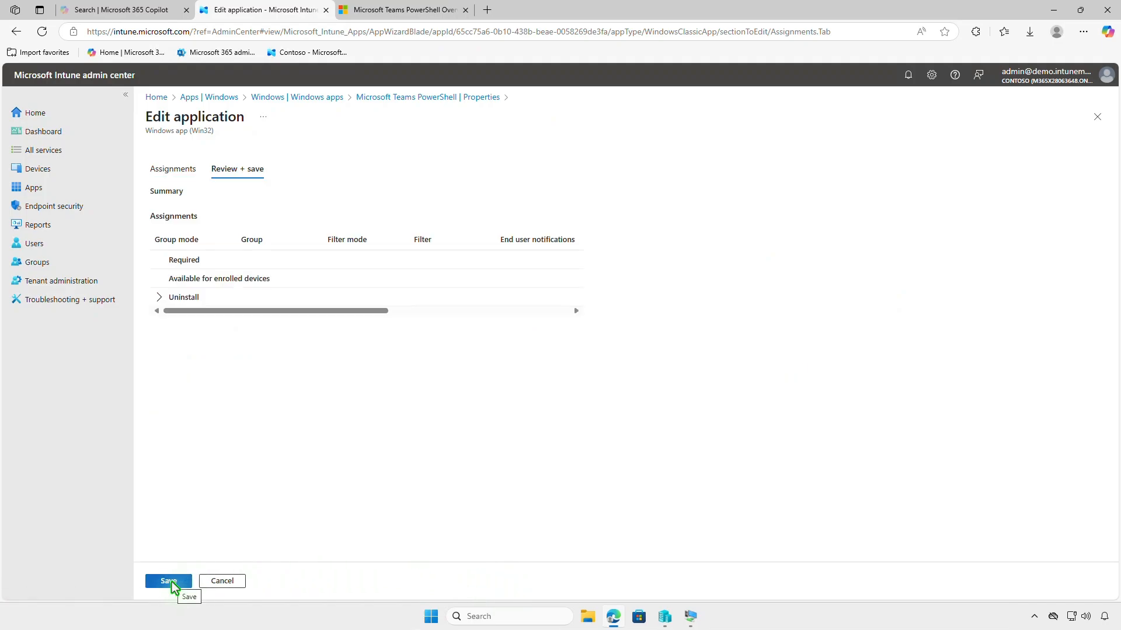
click(181, 582)
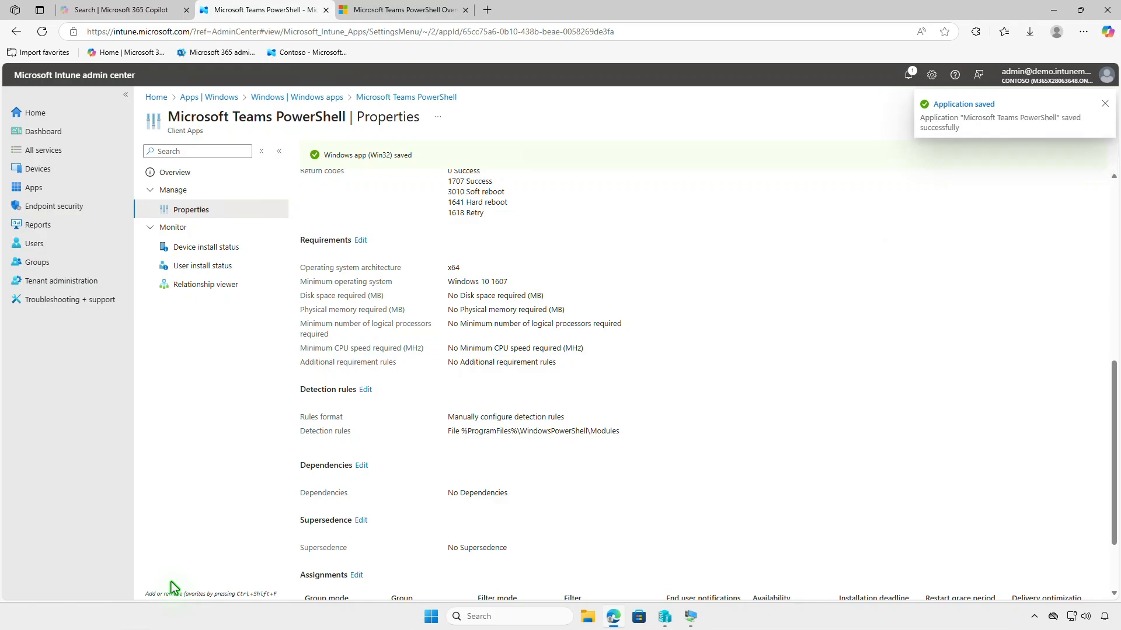
Switch to the WIN10-CTL virtual machine, sync the device from the Company Portal settings, and open the notifications.
click(1054, 11)
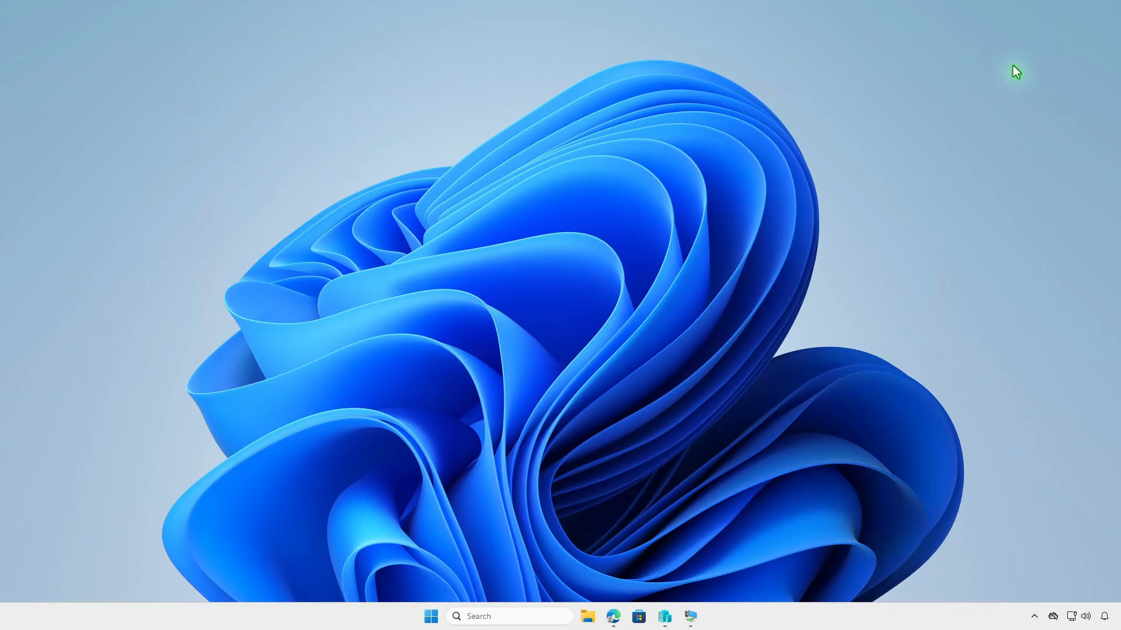
click(691, 617)
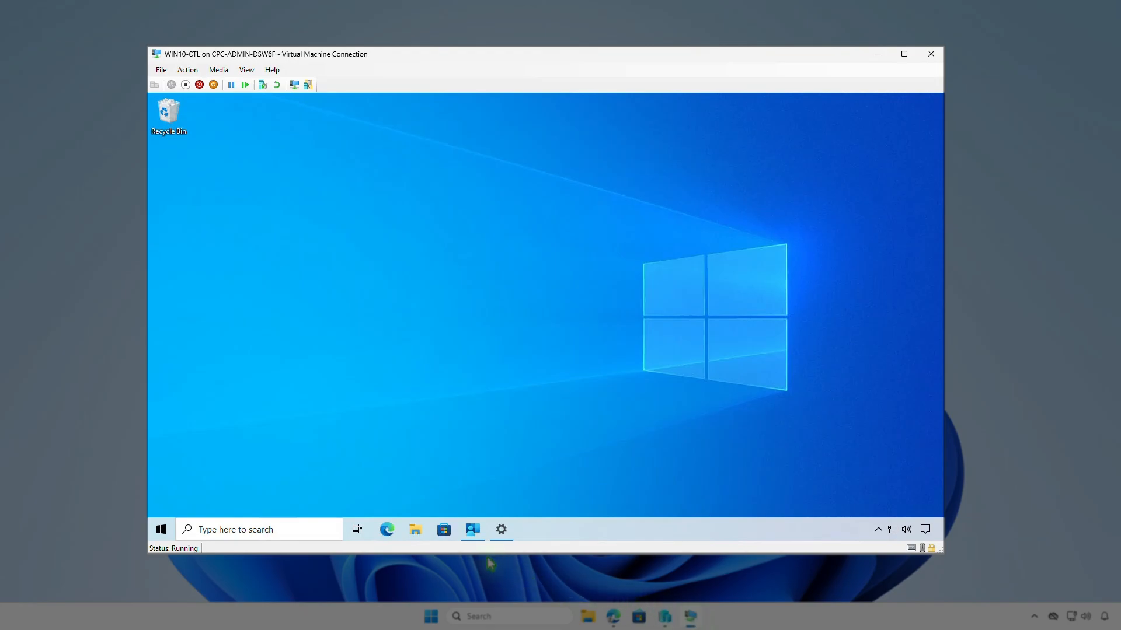
click(474, 531)
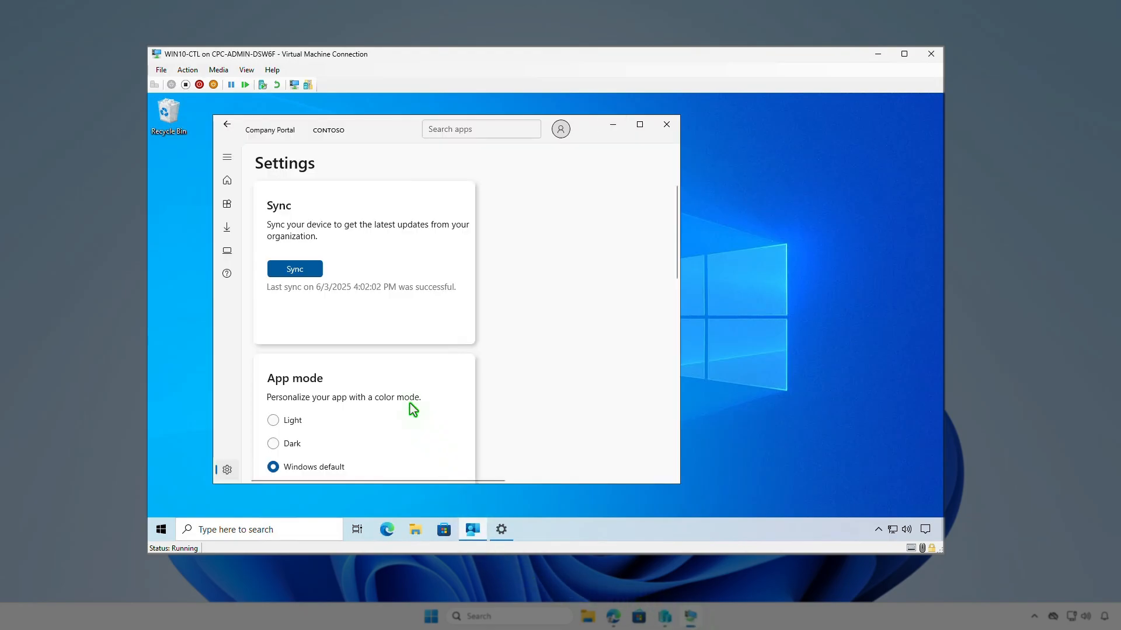
click(307, 272)
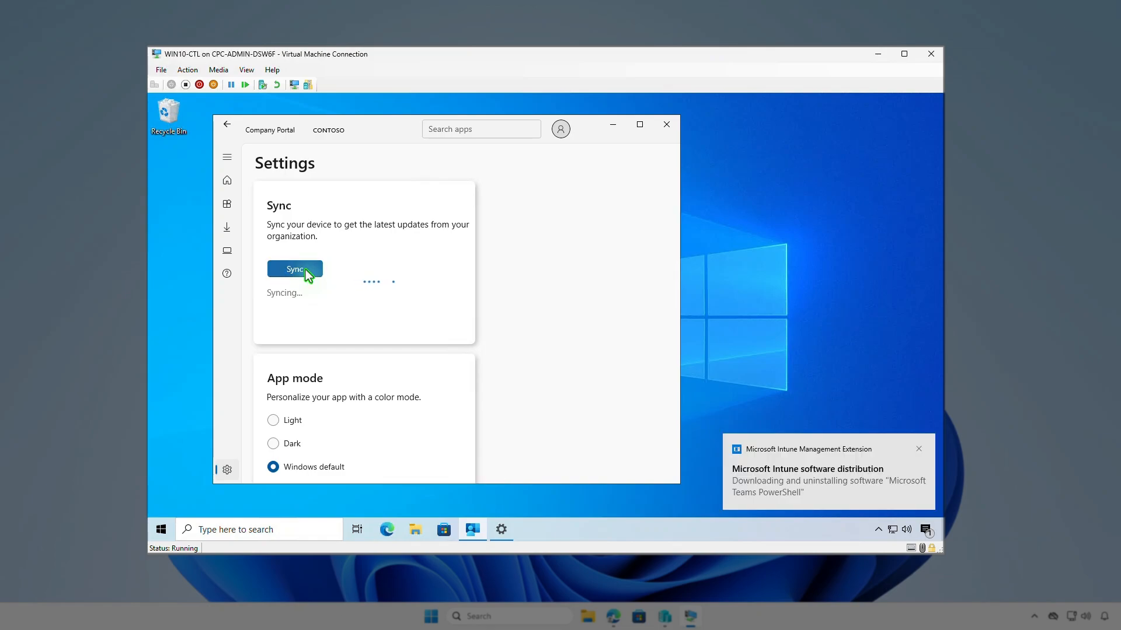
click(927, 531)
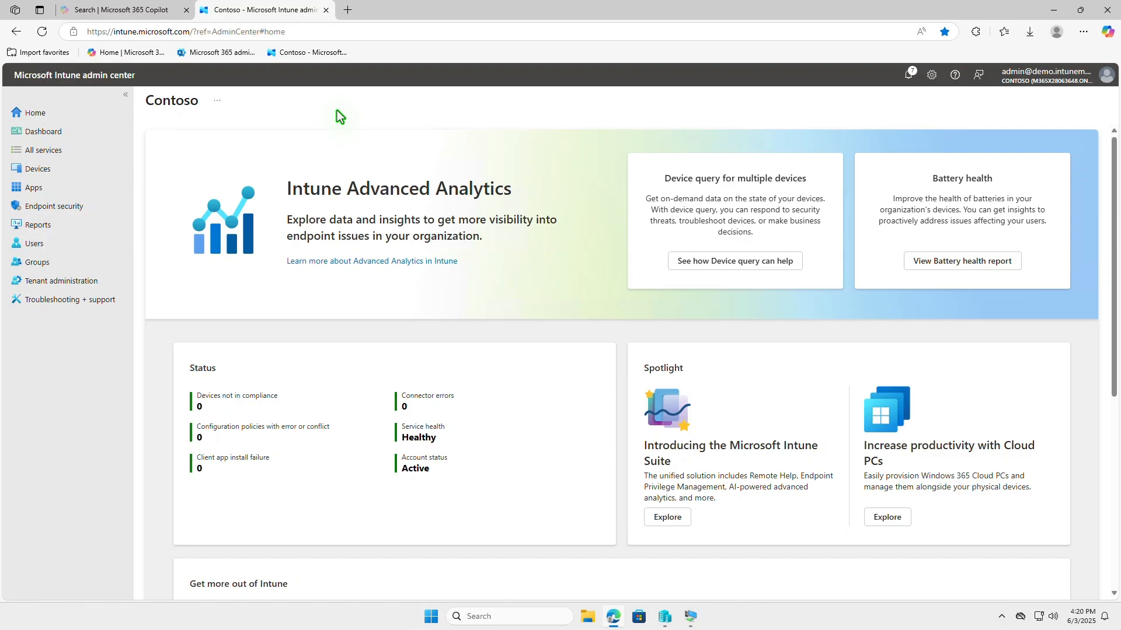
In Intune, add a platform script for Windows 10 and later under Devices, named Install Microsoft Teams PowerShell Module, and continue to Script settings.
click(100, 173)
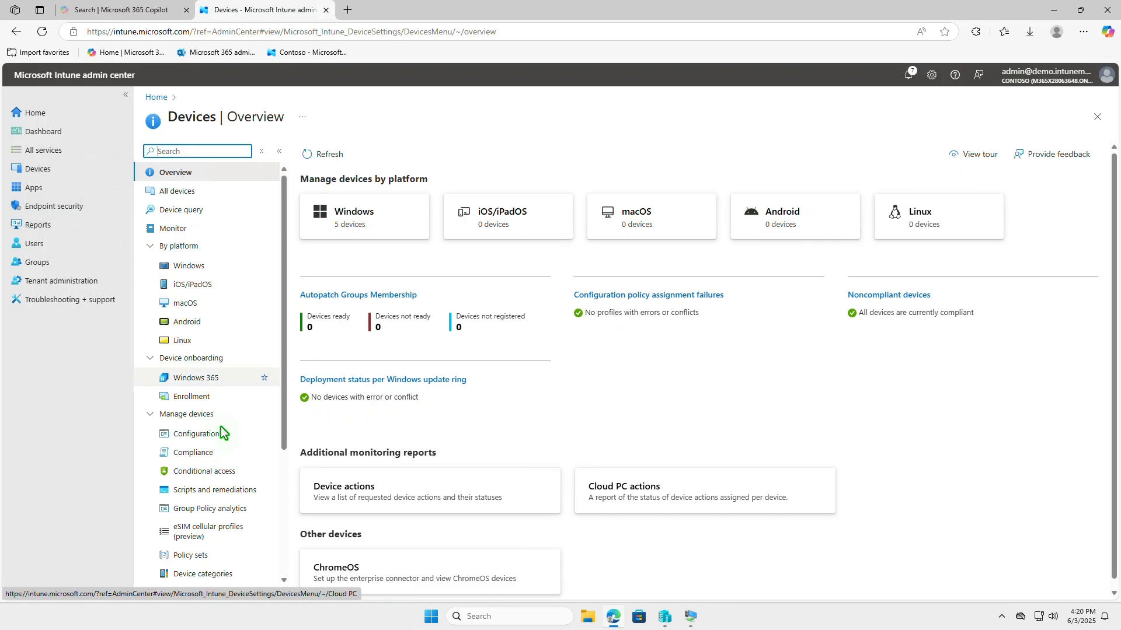
click(257, 496)
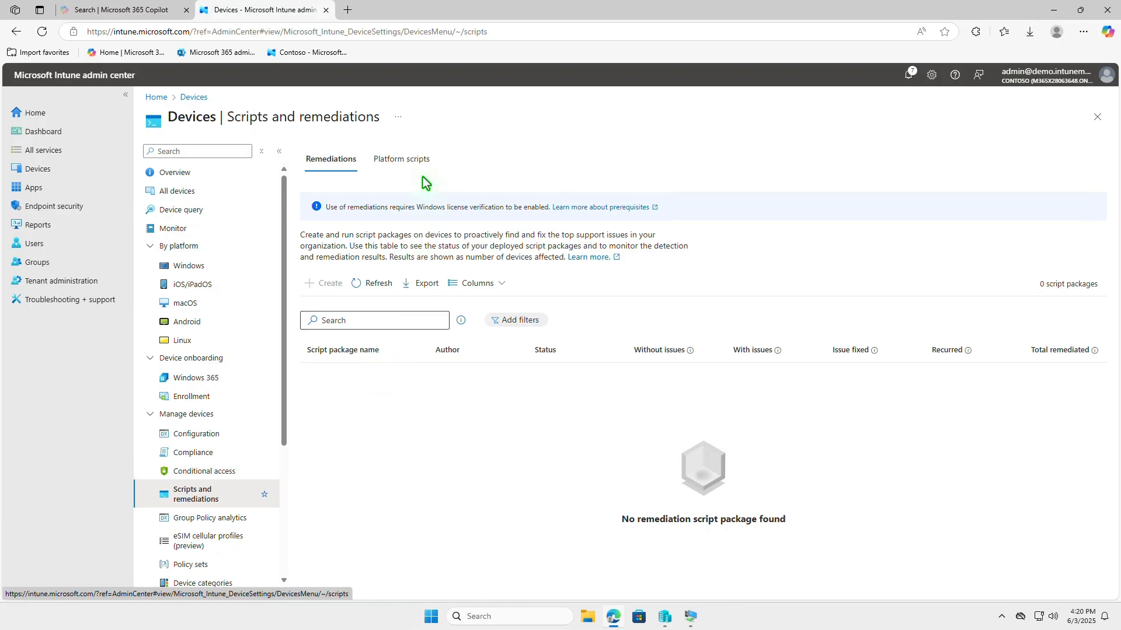
click(419, 160)
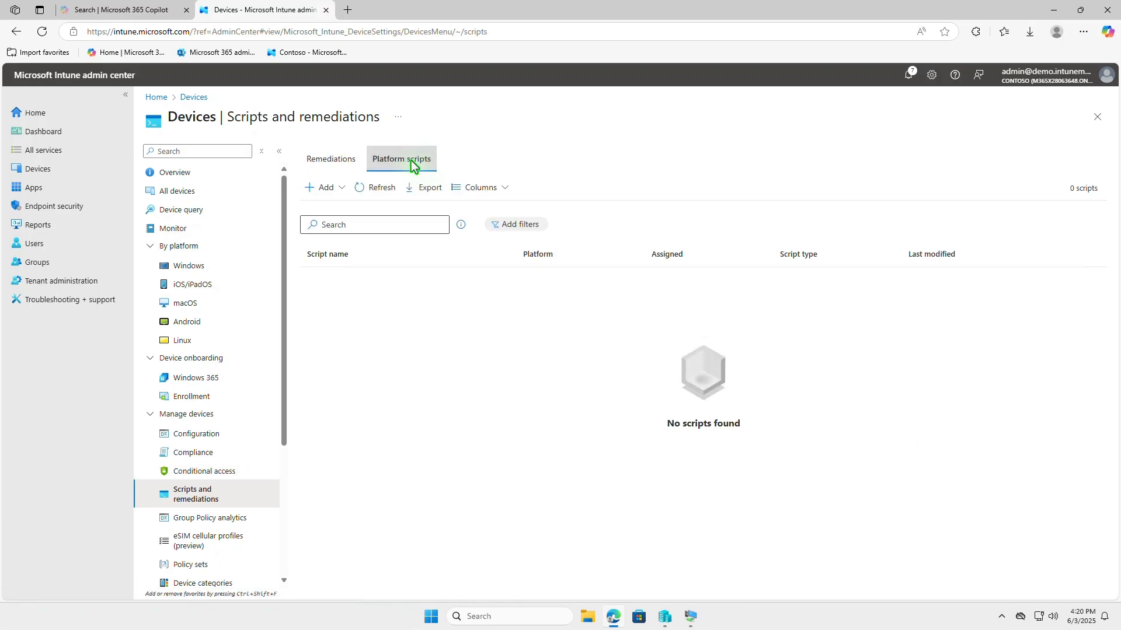
click(341, 188)
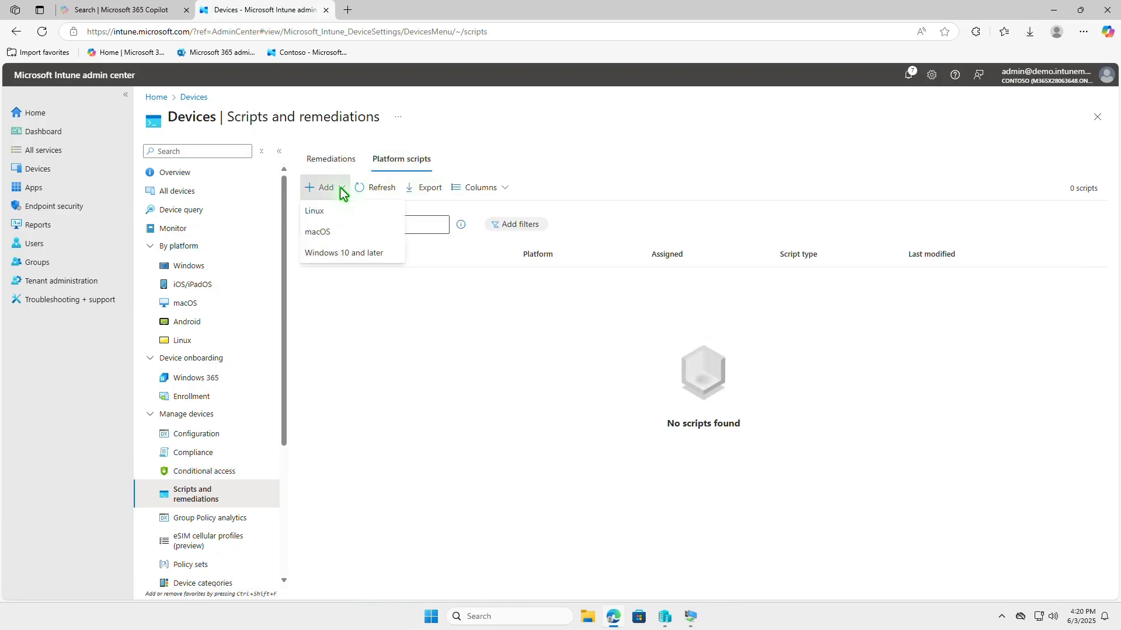
click(393, 260)
text(Install Microsoft Teams PowerShell Module)
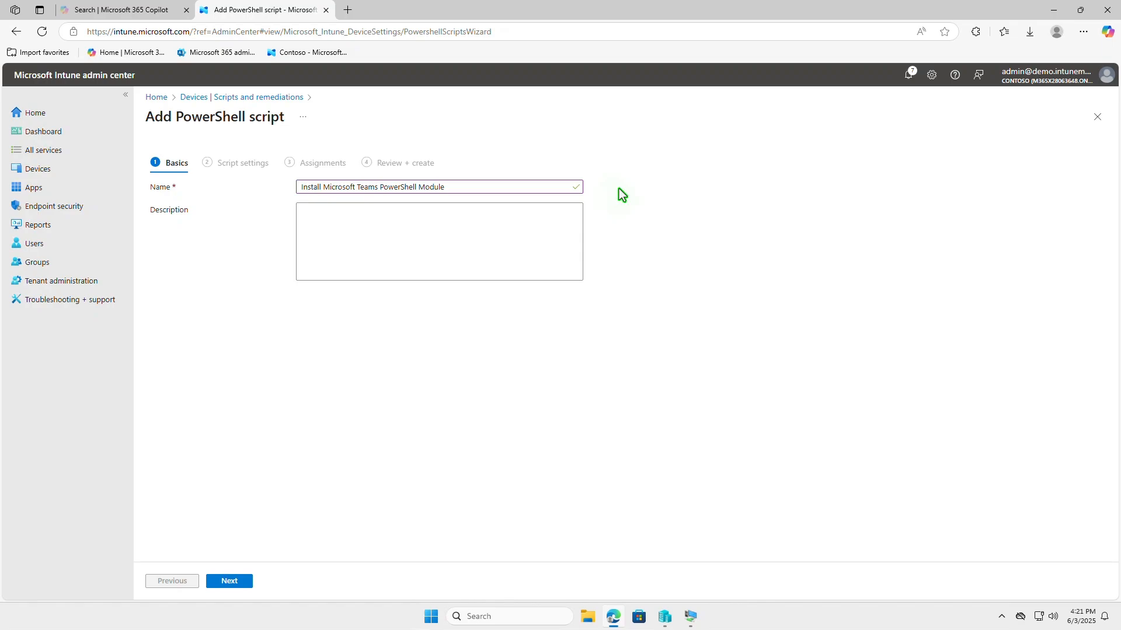
click(242, 582)
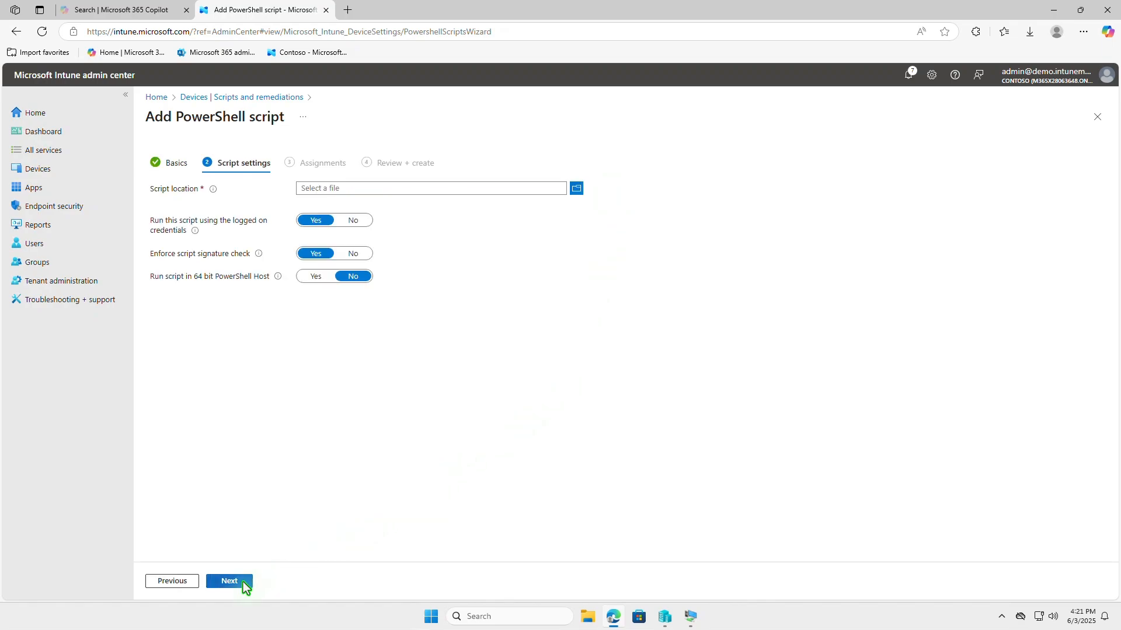
Review install.ps1 from D:\Intune\Input in Notepad and choose it as the script file.
click(464, 189)
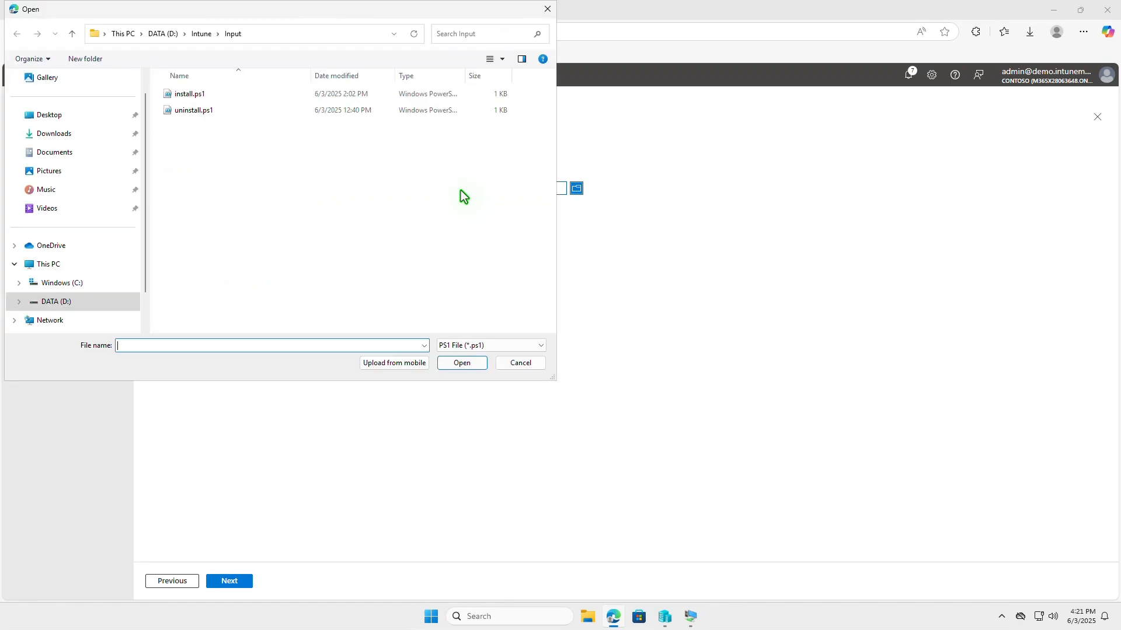
click(212, 94)
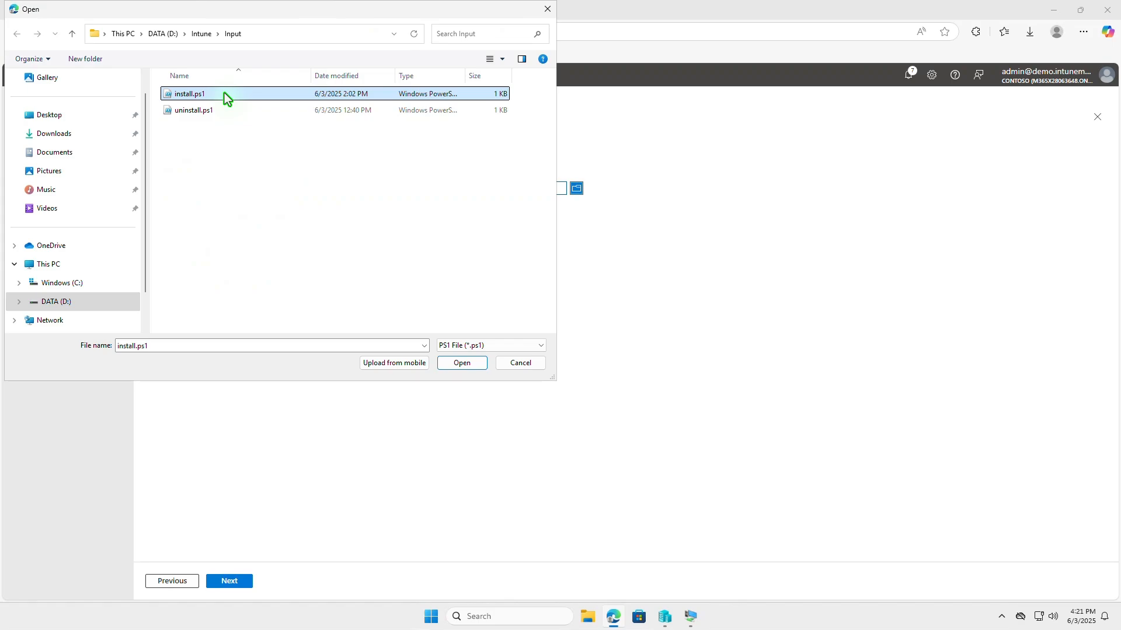
right_click(224, 92)
click(477, 150)
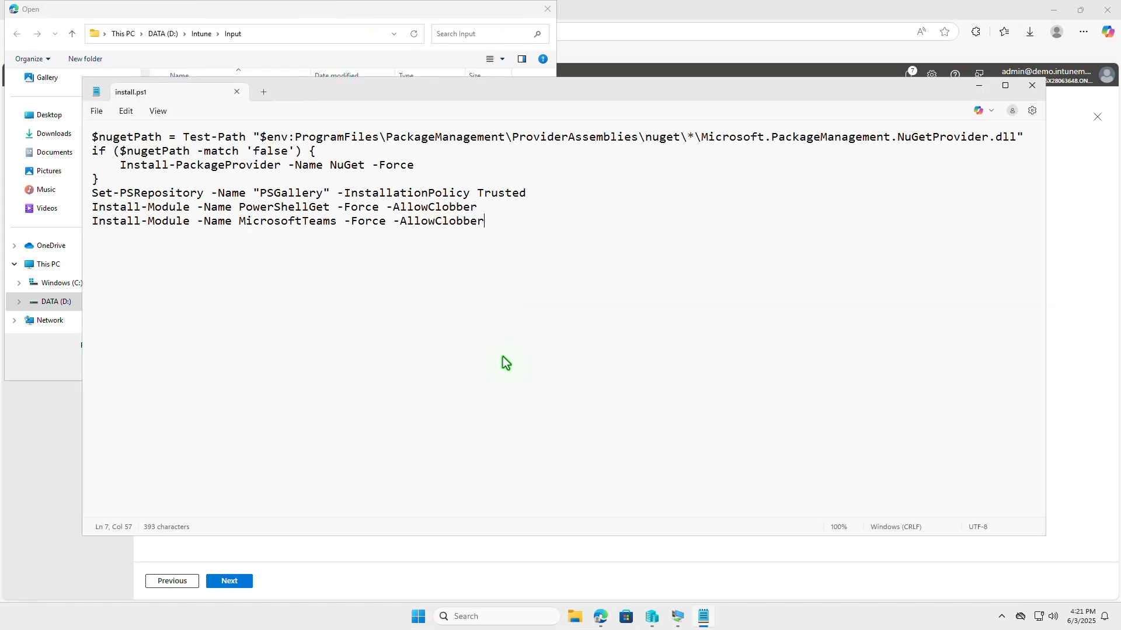
click(236, 92)
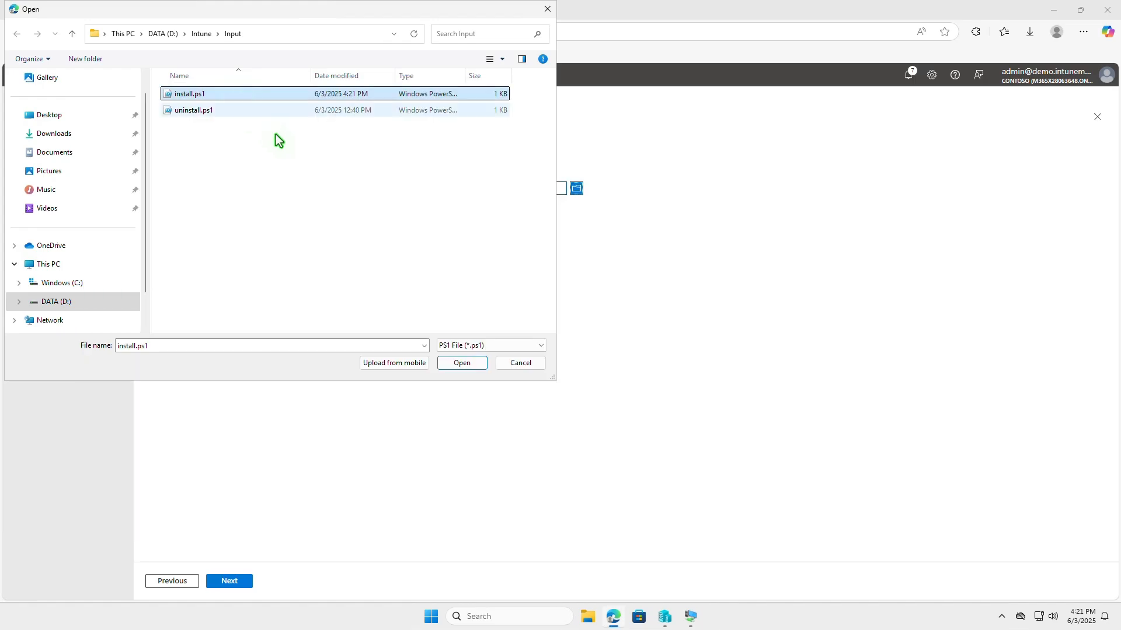
click(468, 366)
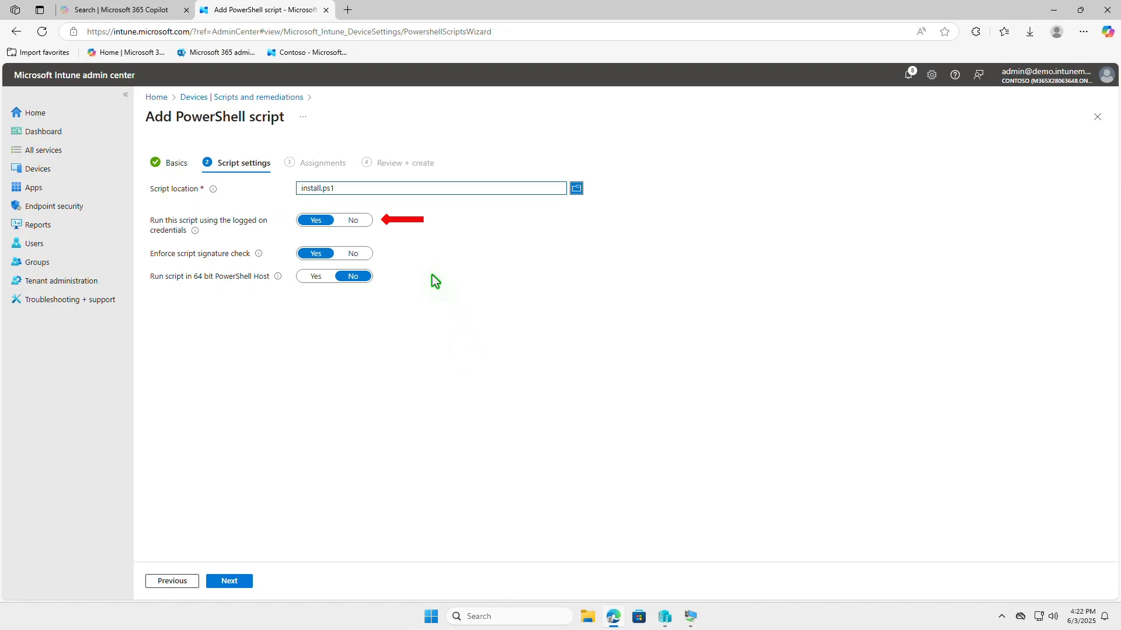
Set logged-on credentials to No, script signature check to No and 64 bit PowerShell Host to Yes, and continue to Assignments.
click(369, 221)
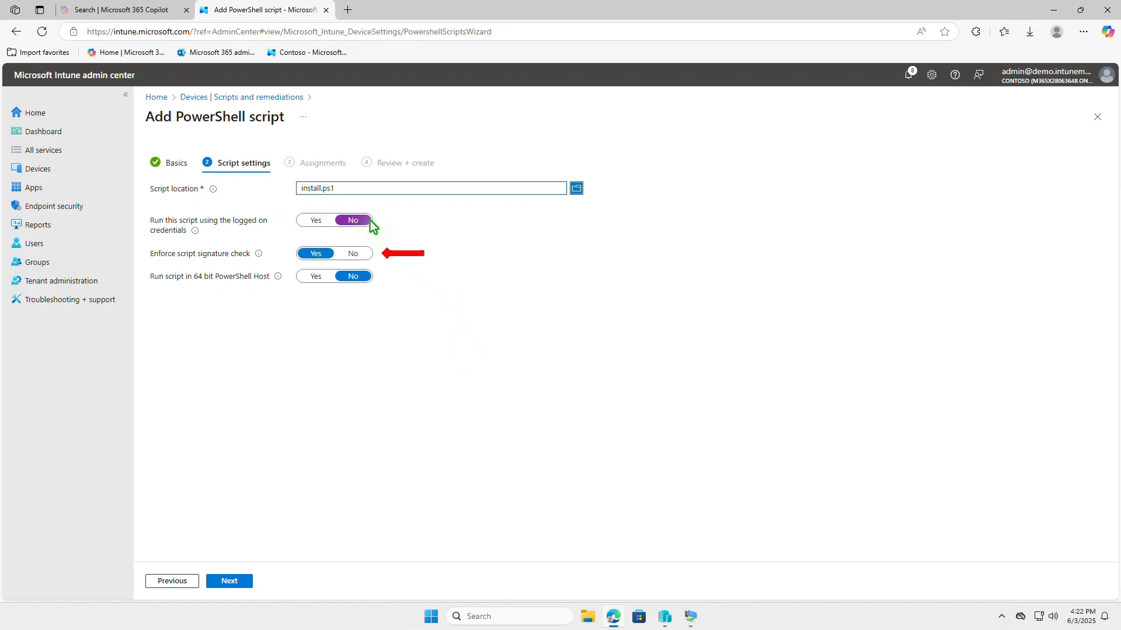
click(367, 256)
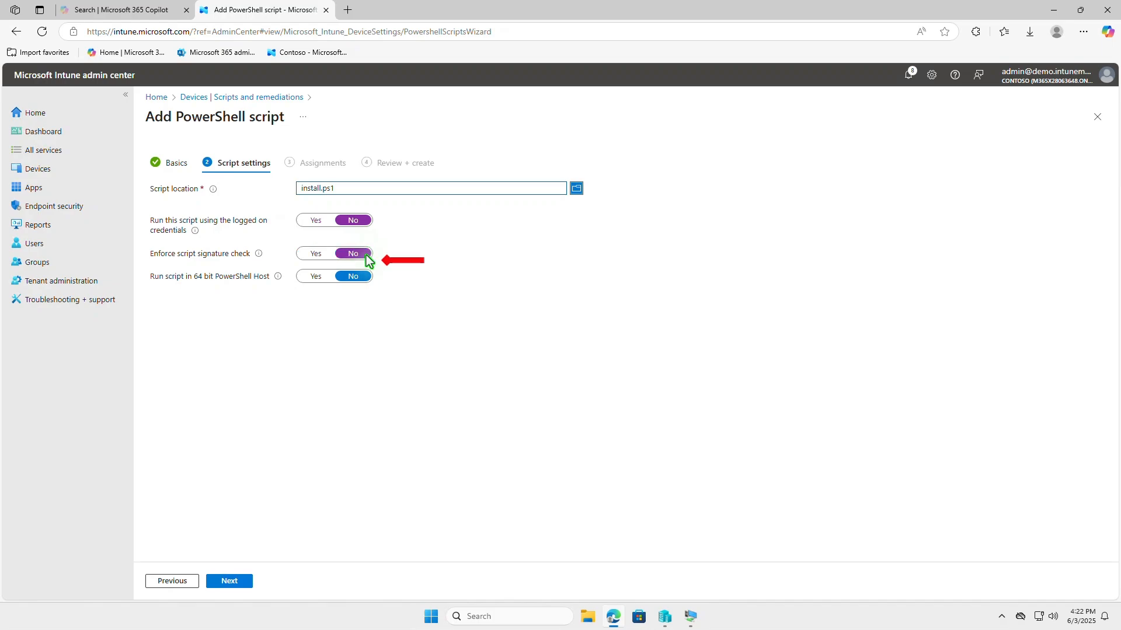
click(316, 277)
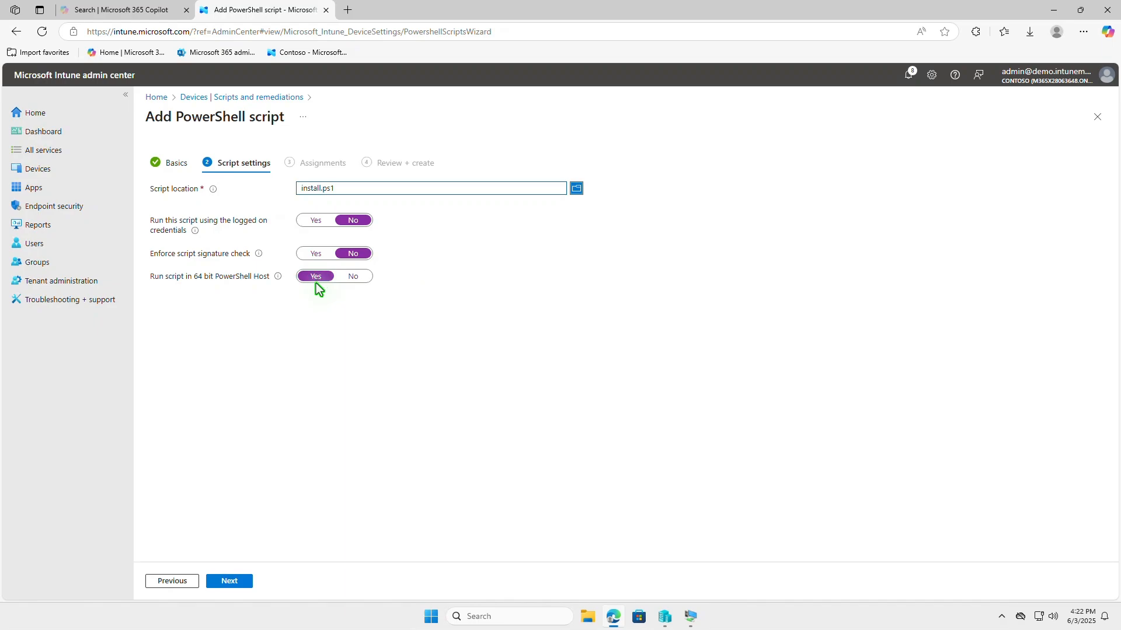
click(247, 582)
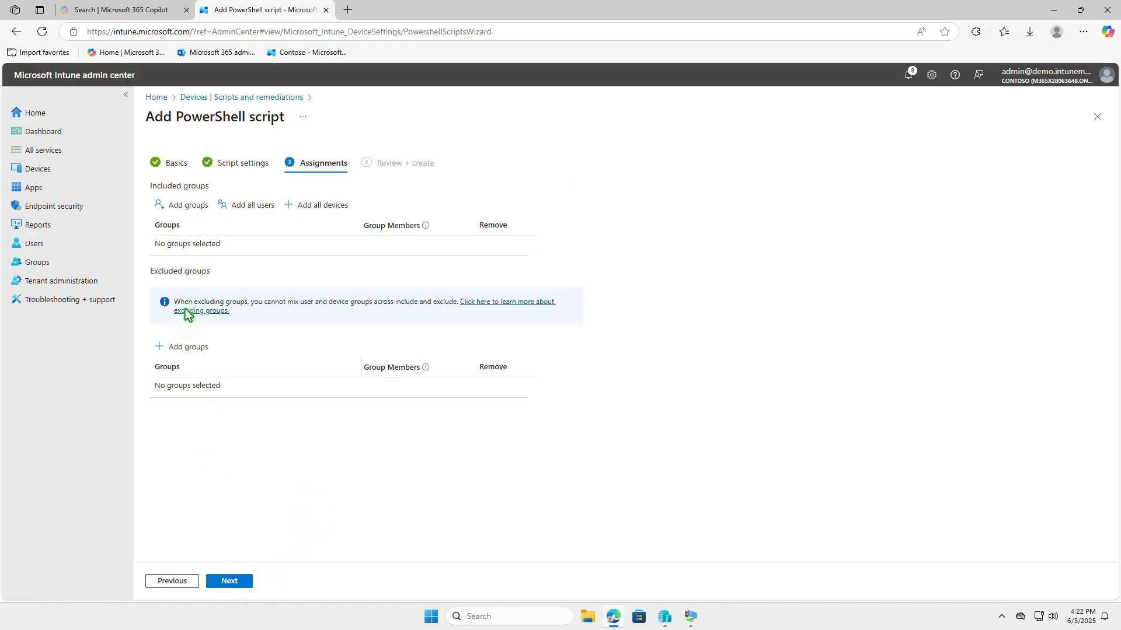
Include the Test_Devices group in the script's assignments, create the script, and open its overview from the platform scripts list.
click(185, 212)
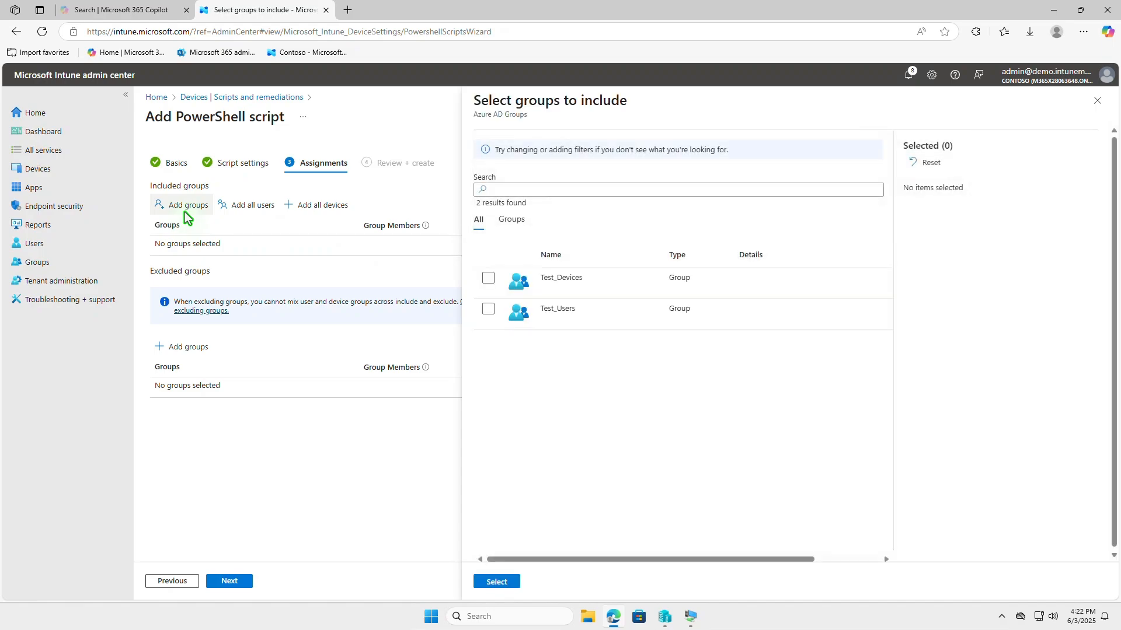
click(488, 279)
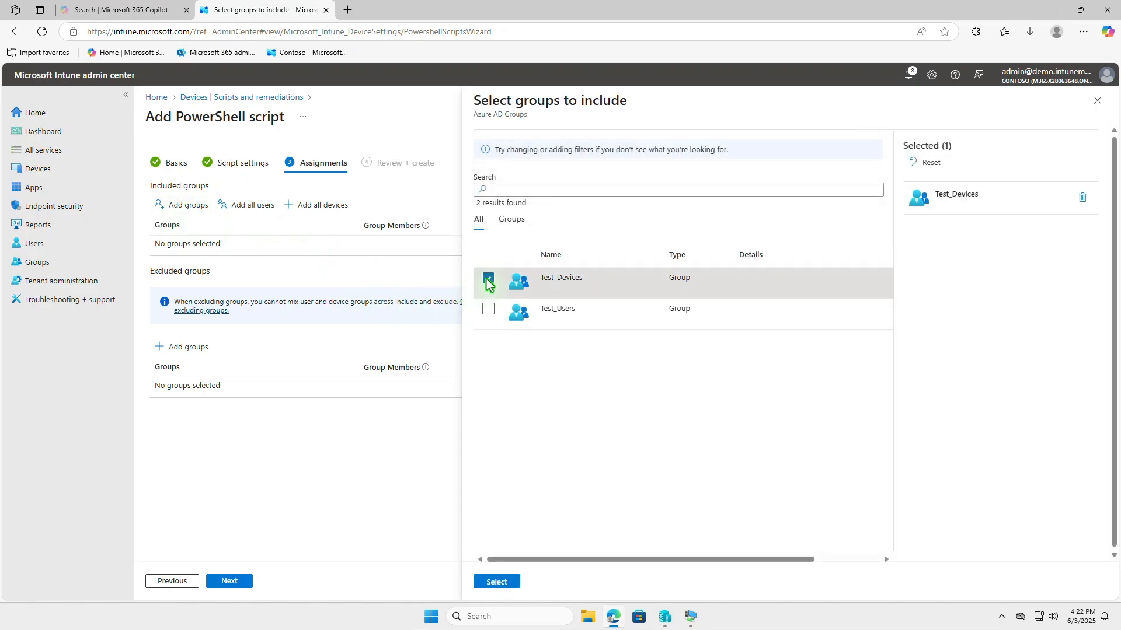
click(517, 585)
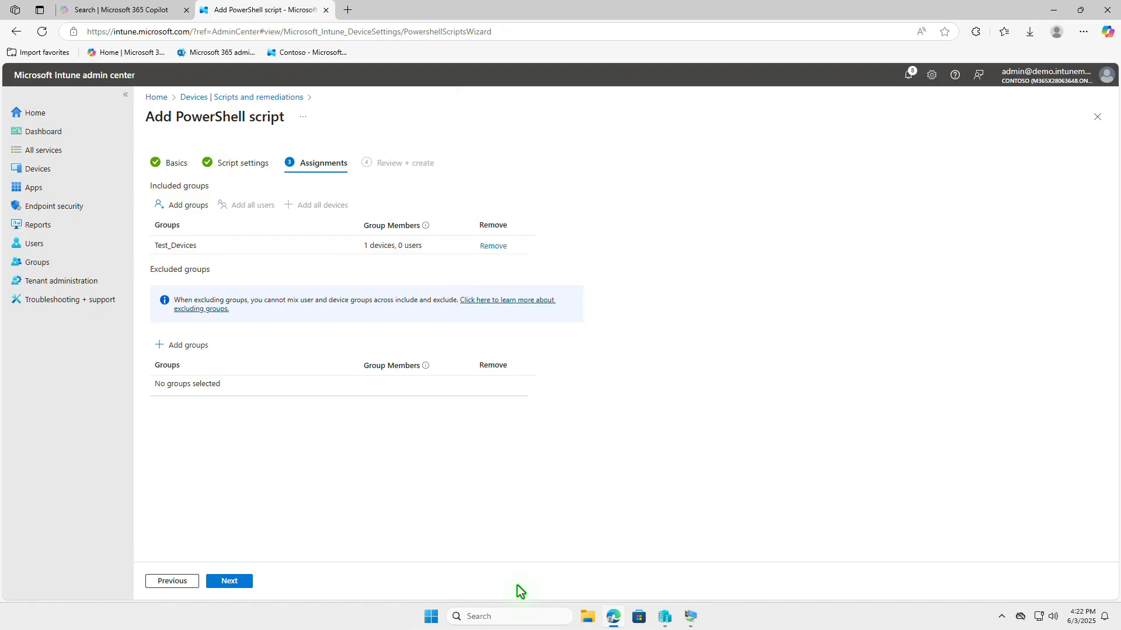
click(245, 581)
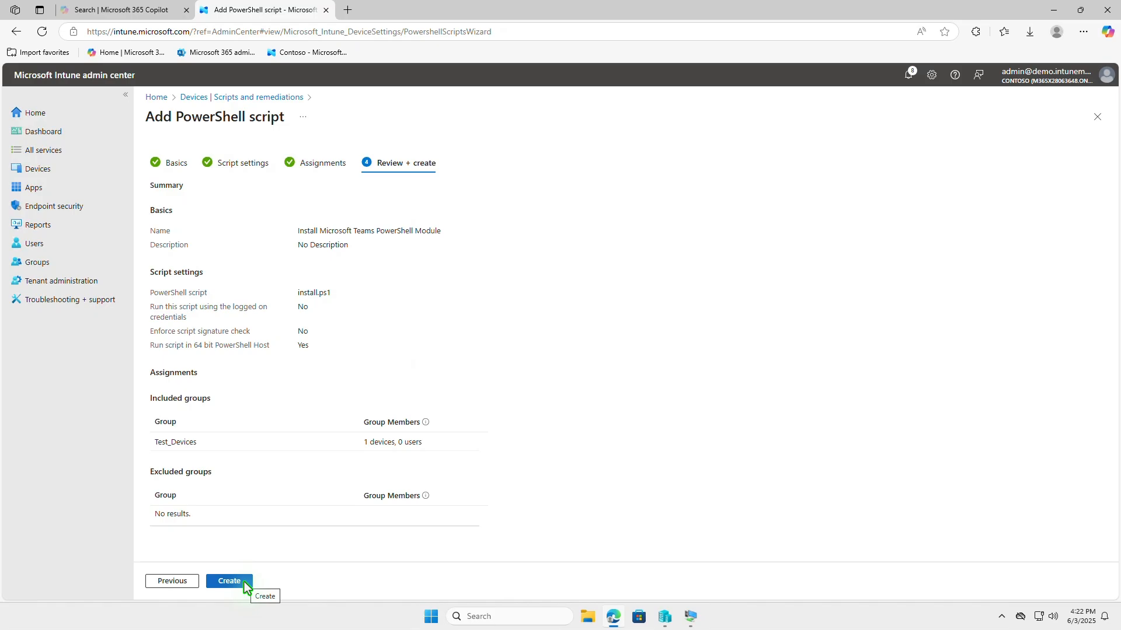
click(243, 582)
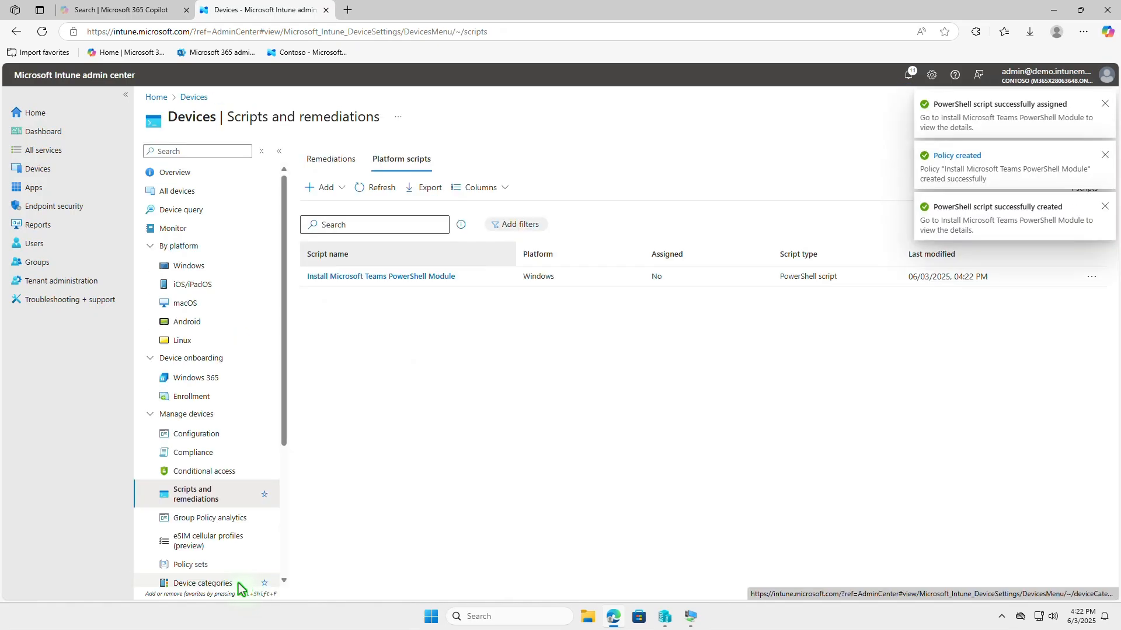
click(425, 277)
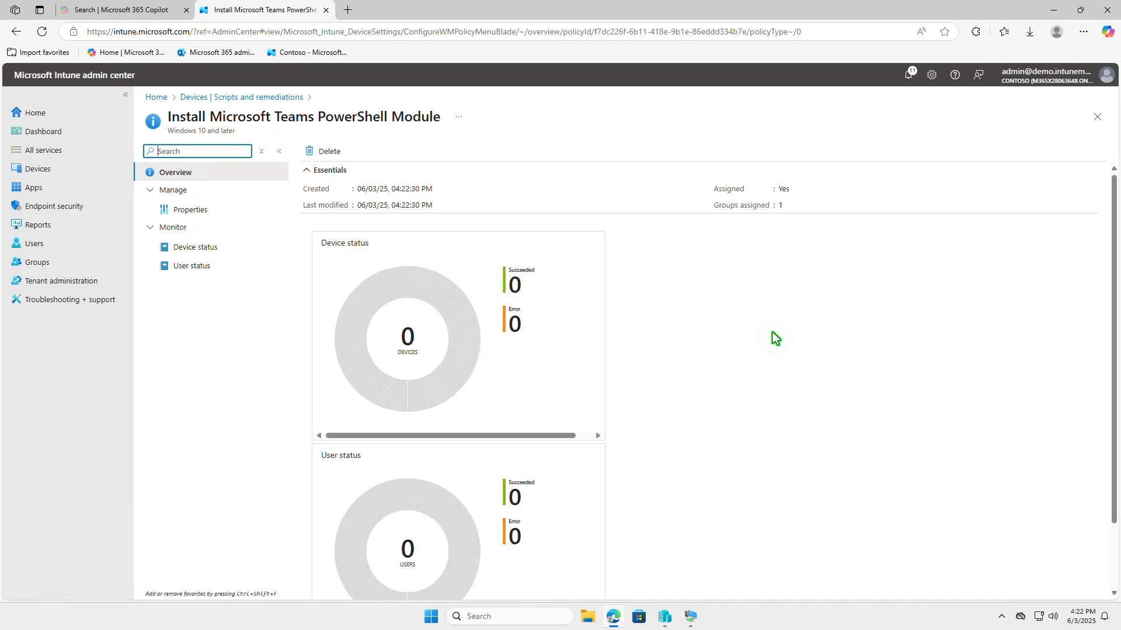
Switch to the WIN10-CTL virtual machine and list its installed modules with Get-InstalledModule in an elevated Windows PowerShell.
click(1053, 10)
click(691, 616)
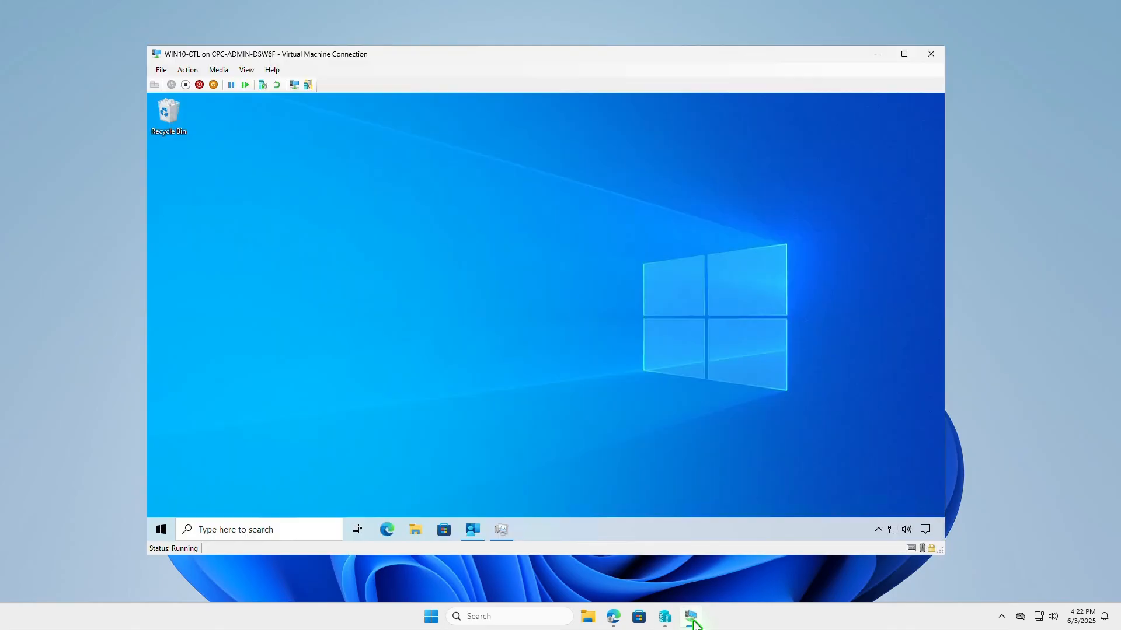
right_click(162, 530)
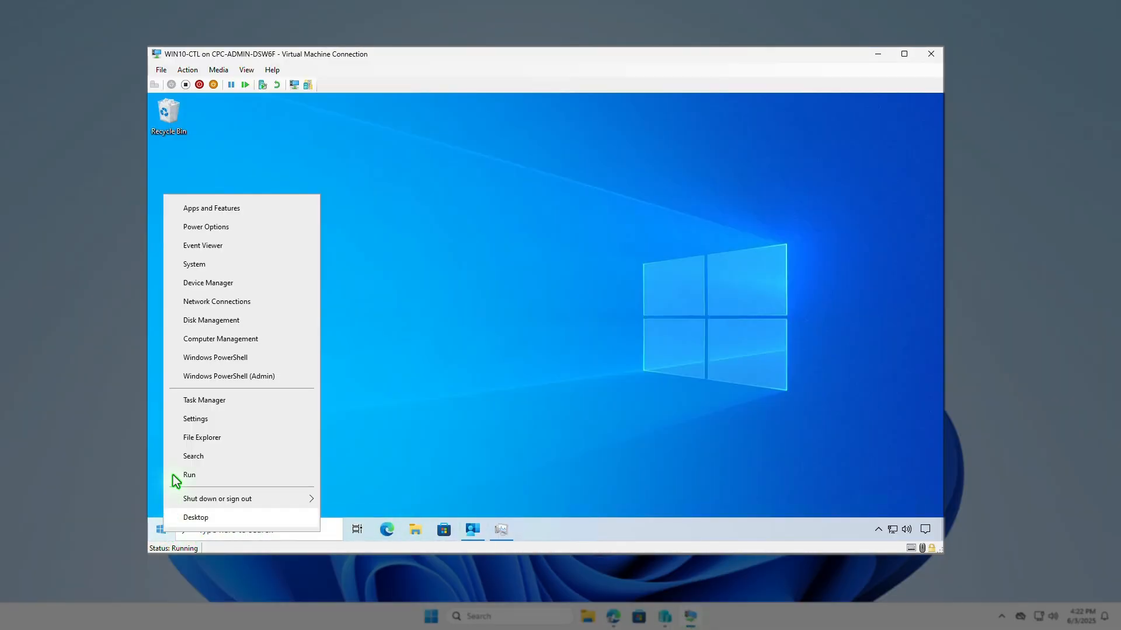
click(228, 376)
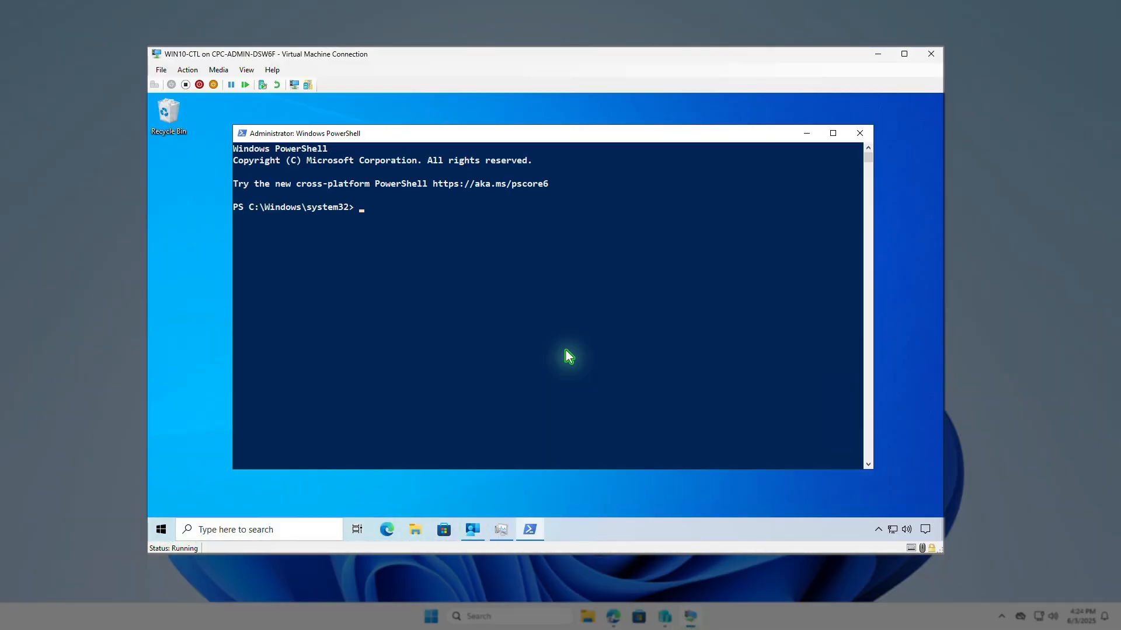
text(Get-InstalledModule)
key(Return)
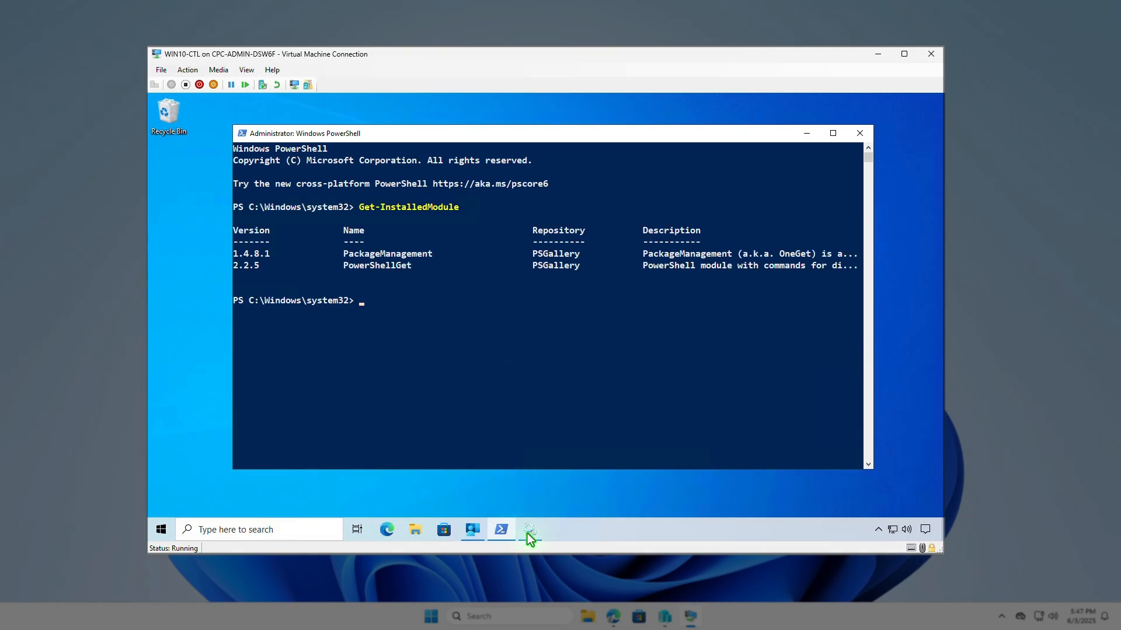
Restart the Microsoft Intune Management Extension service from the Services console and close the console.
click(527, 533)
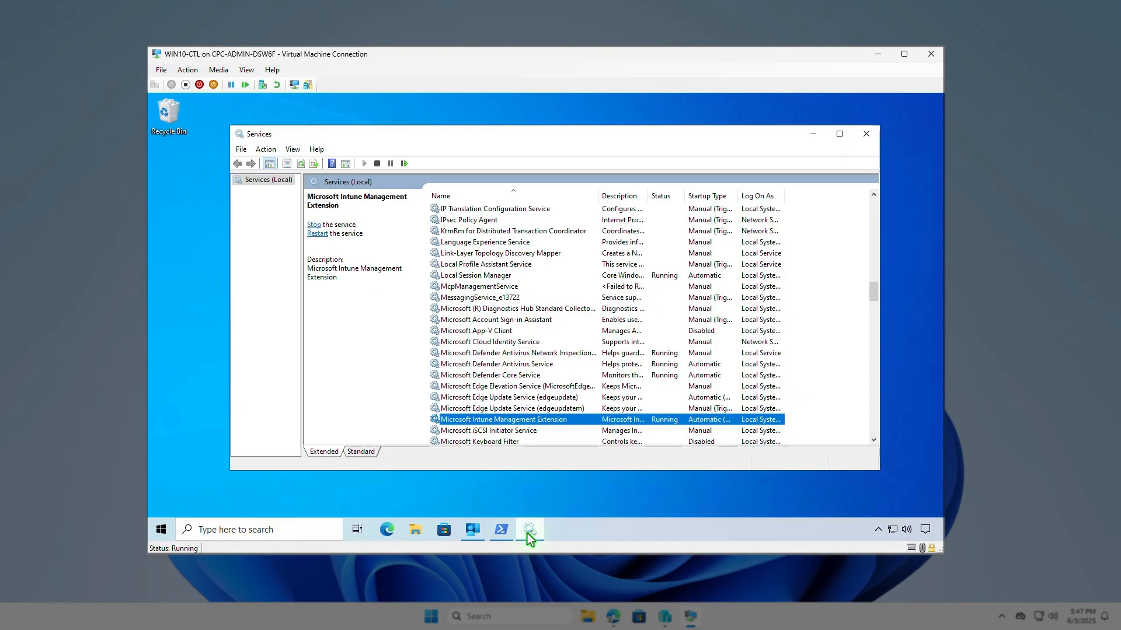
right_click(569, 419)
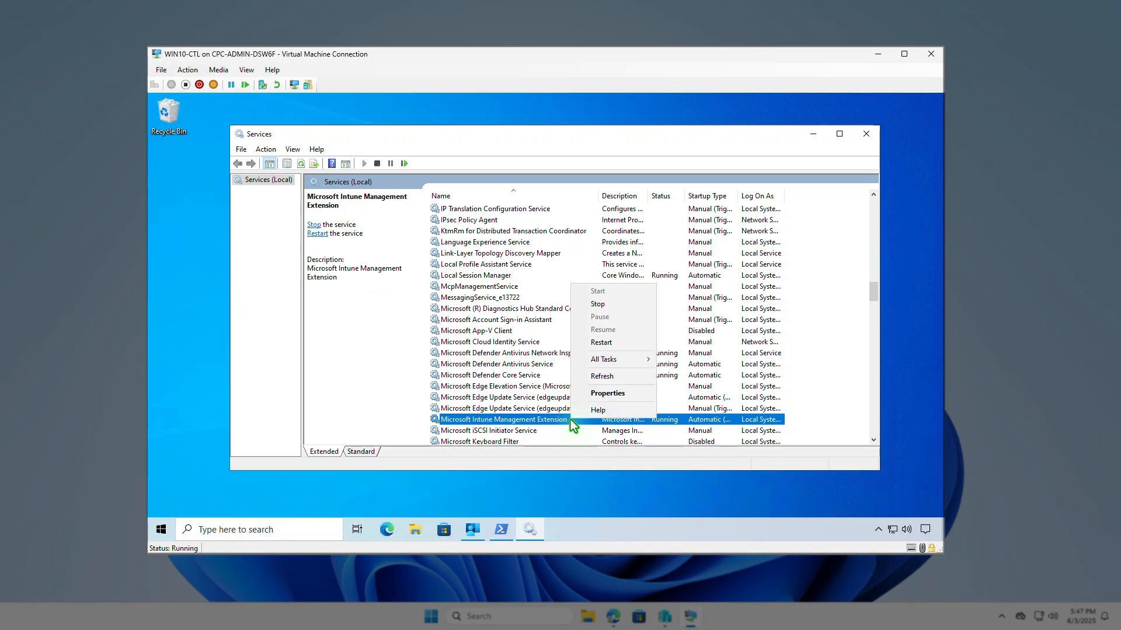
click(616, 349)
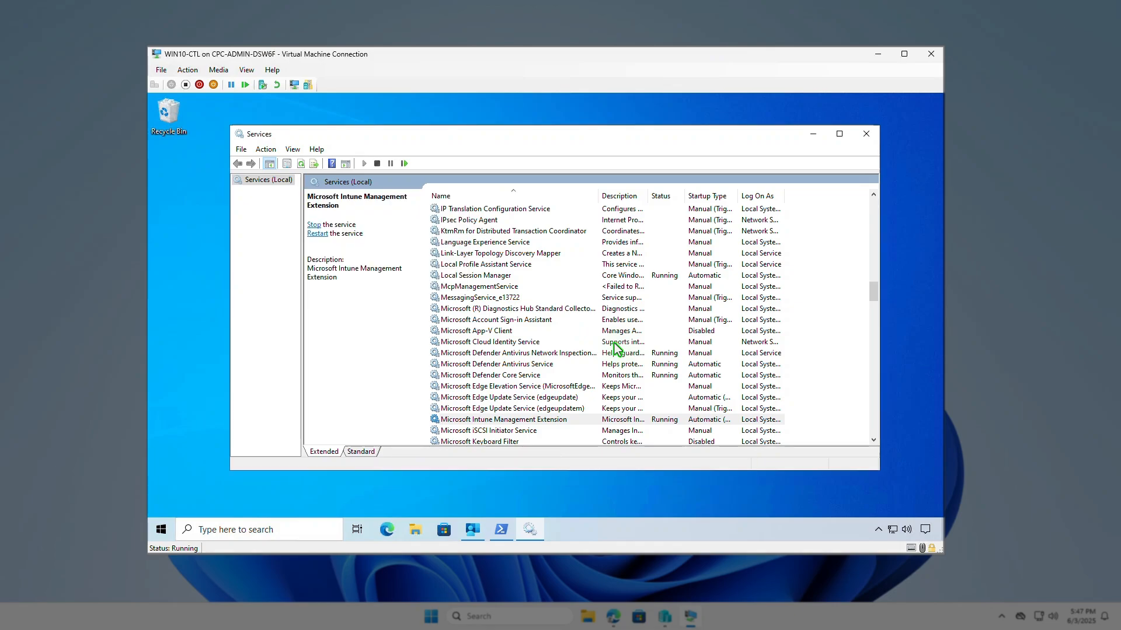
click(866, 134)
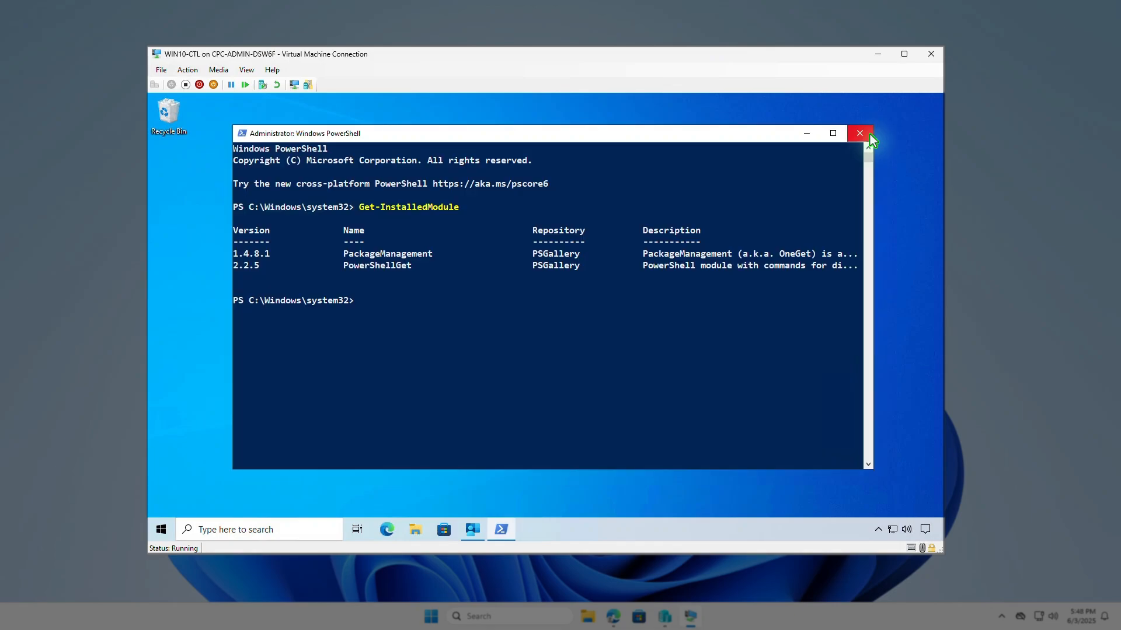
Open Task Manager on the virtual machine and restart the IntuneManagementExtension service from its services list.
right_click(579, 533)
click(628, 474)
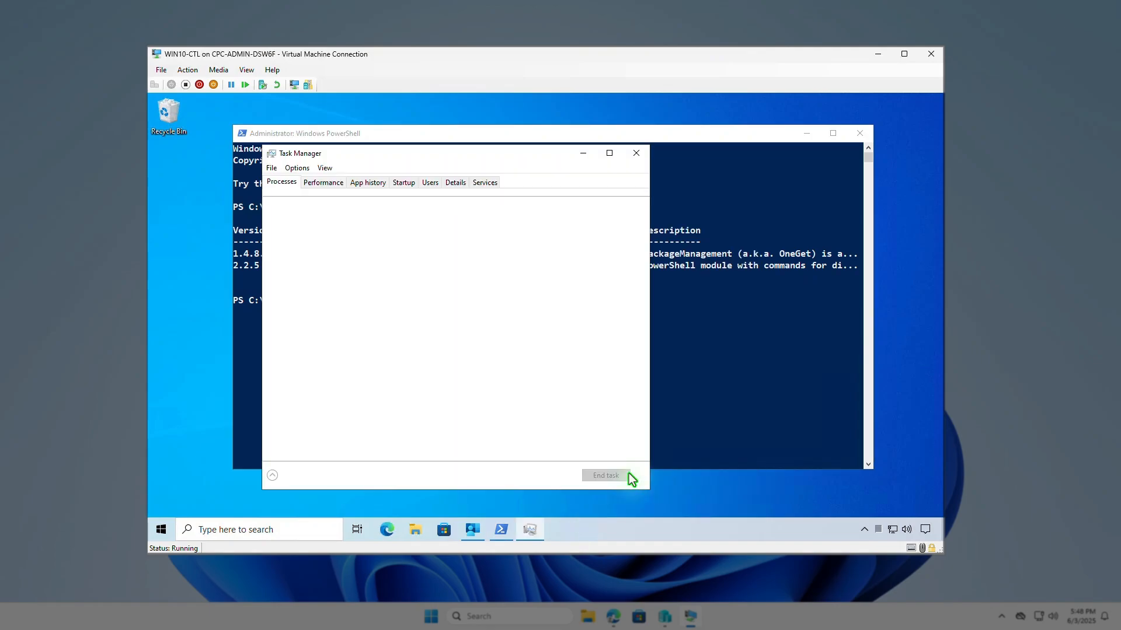
click(484, 182)
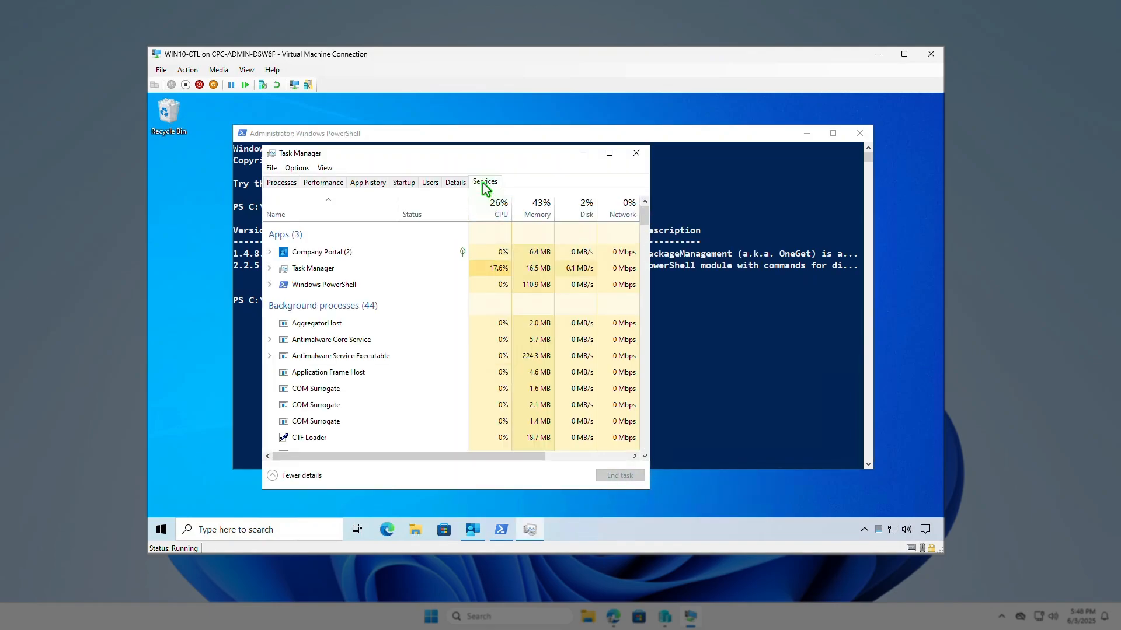
key(i)
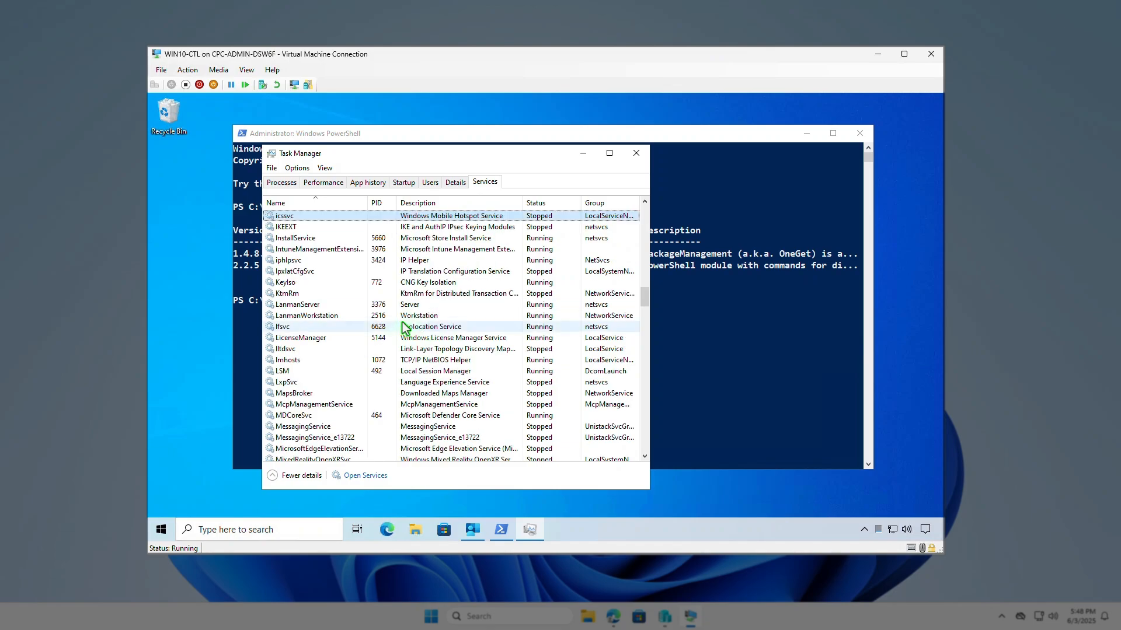
click(348, 252)
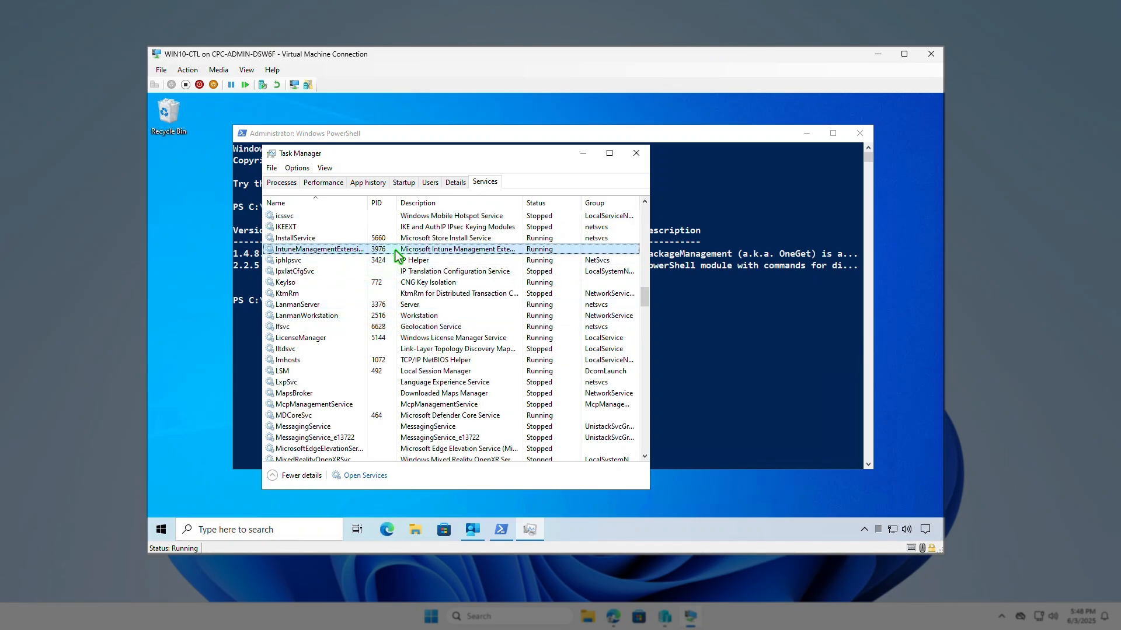
right_click(396, 252)
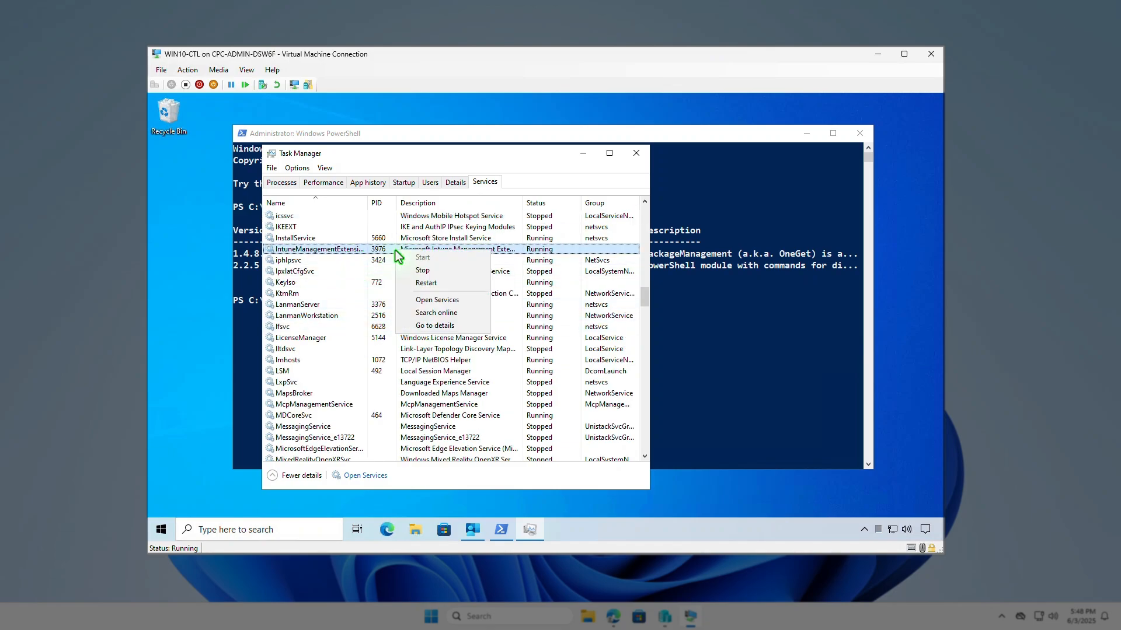
click(445, 282)
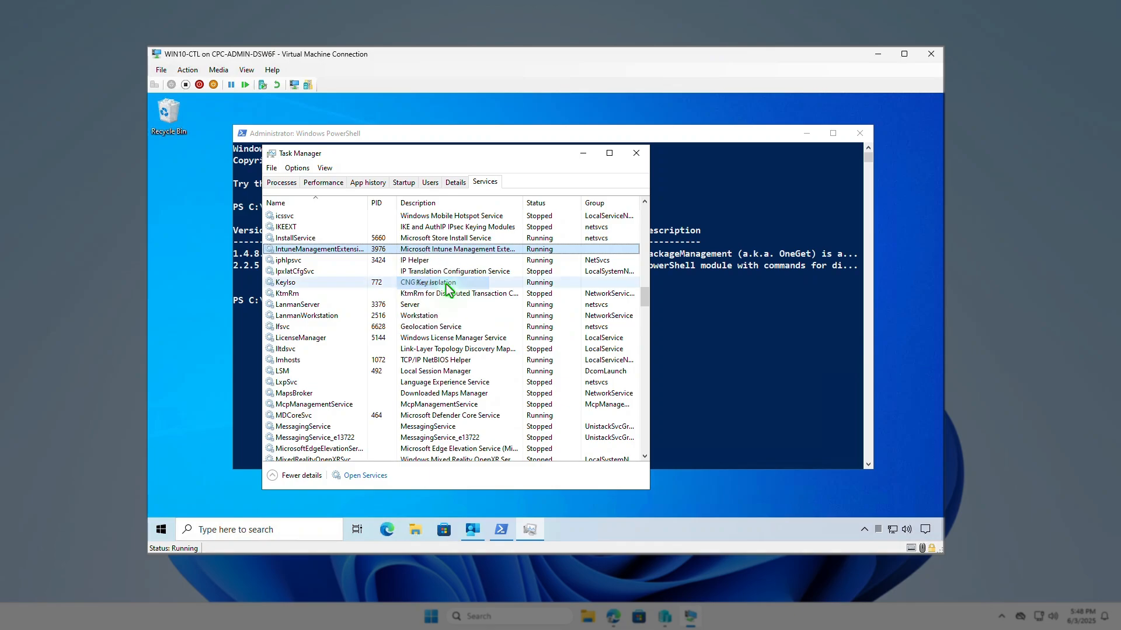
Minimize Task Manager and run Get-InstalledModule again in PowerShell to check for the Microsoft Teams module.
click(583, 155)
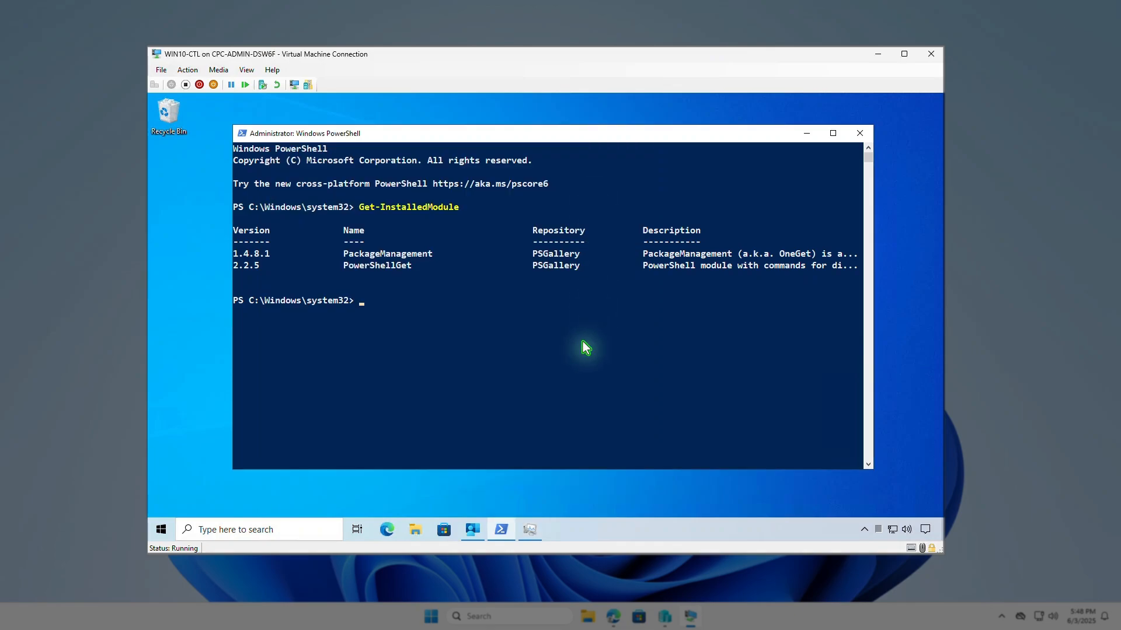
key(Up)
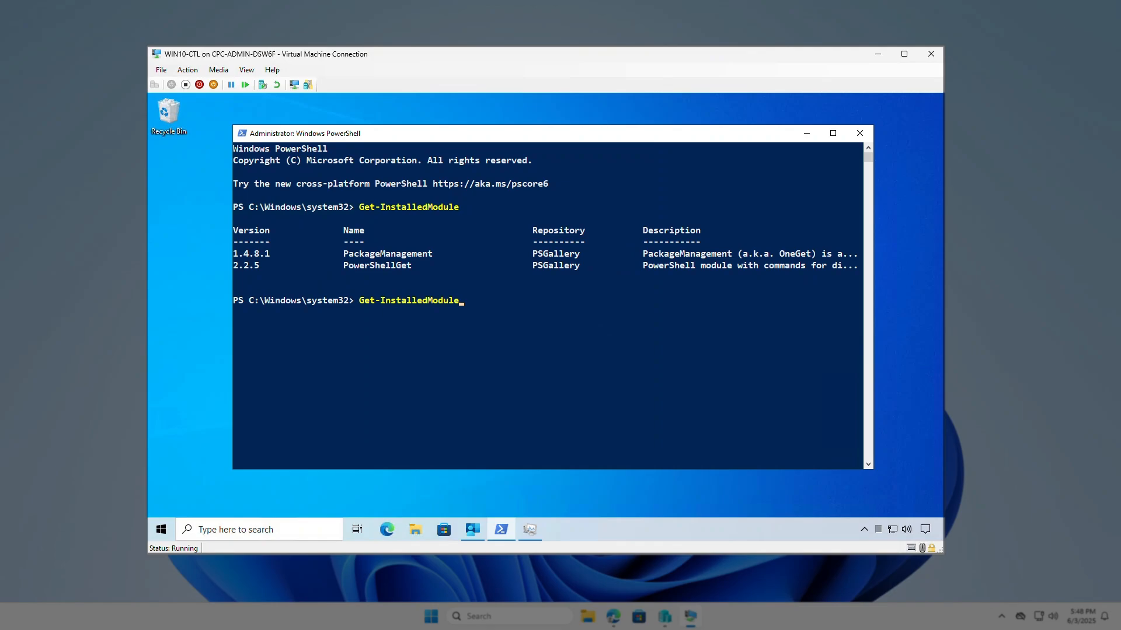
key(Return)
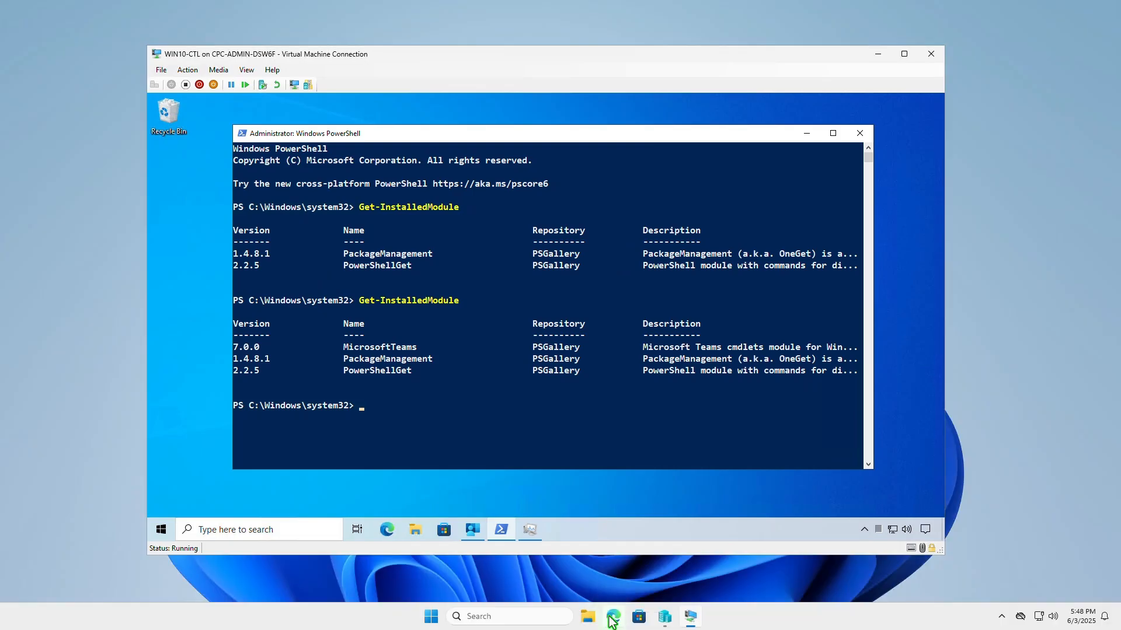
Switch back to Intune in the browser, refresh the script's overview, and view its device status.
click(611, 617)
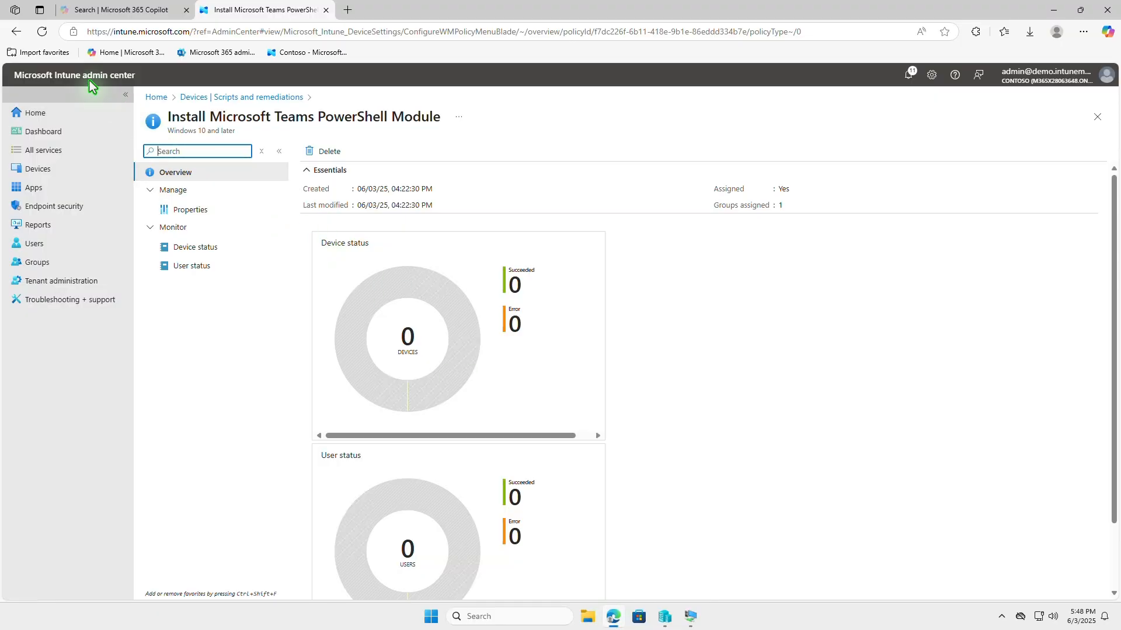
click(44, 33)
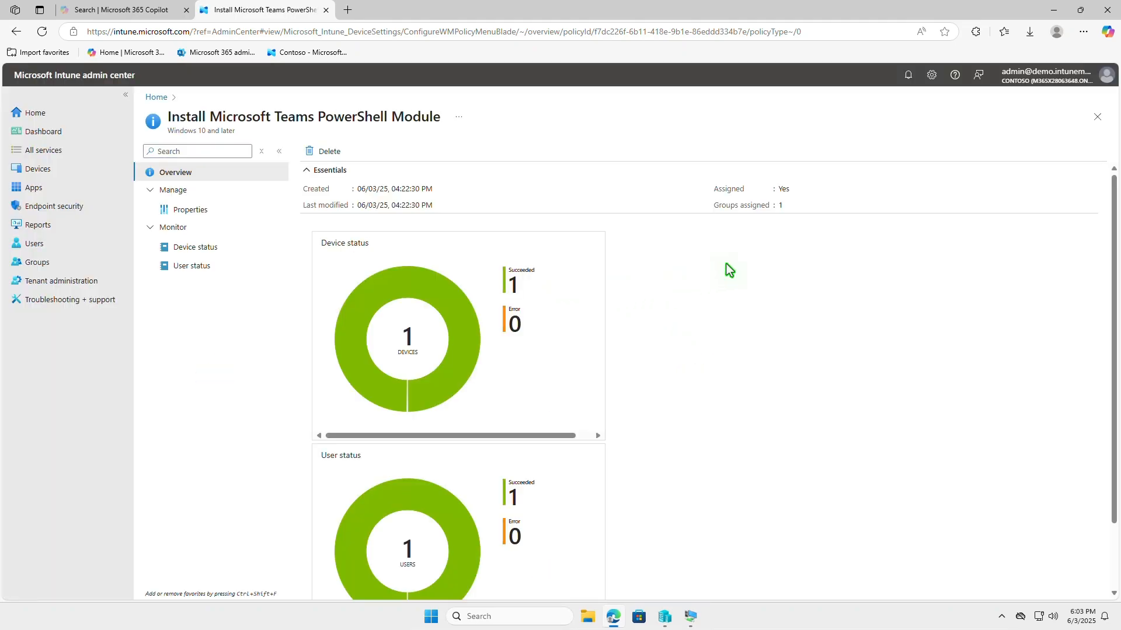
click(233, 247)
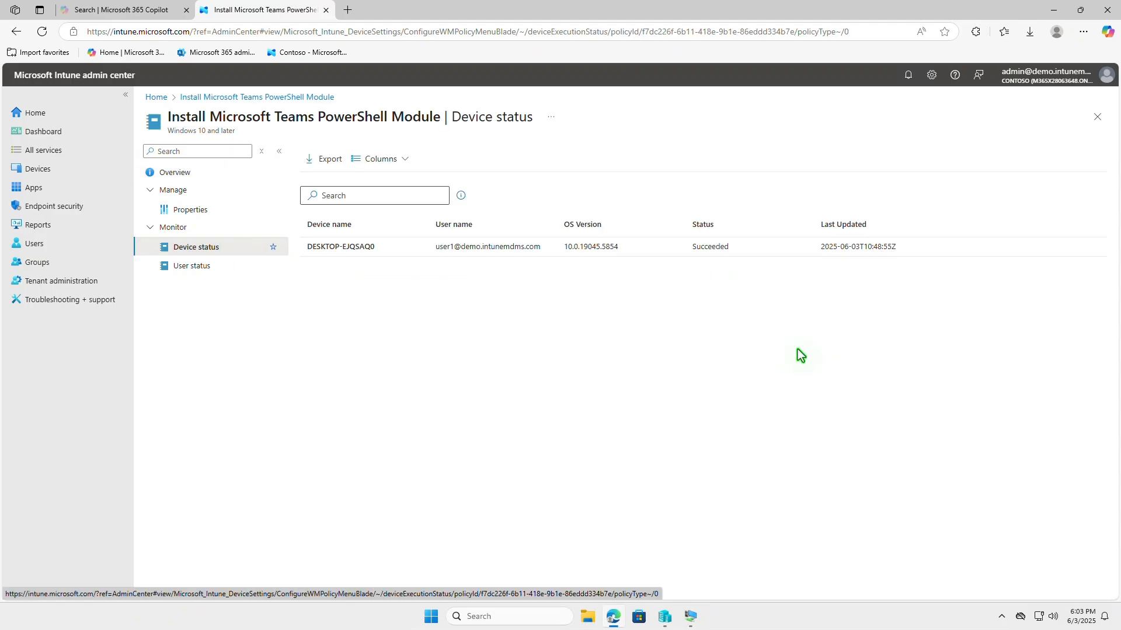